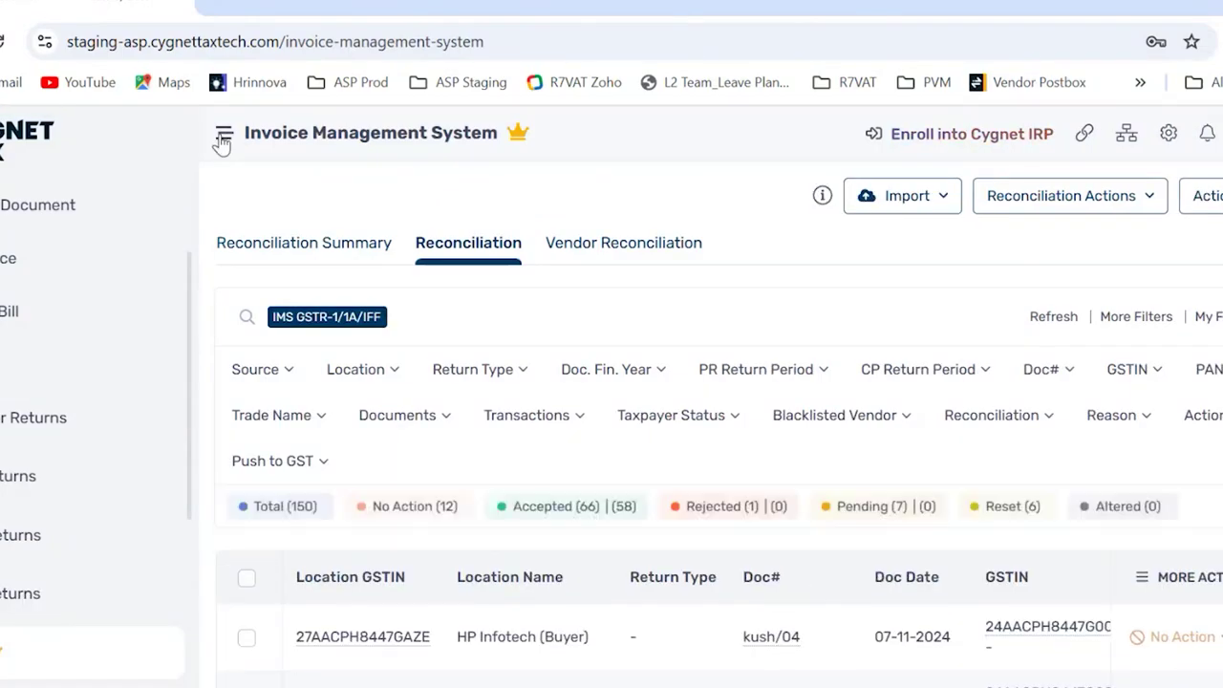
# - Open the Download IMS From GST System prompt to review it, and close it without downloading
pyautogui.click(223, 136)
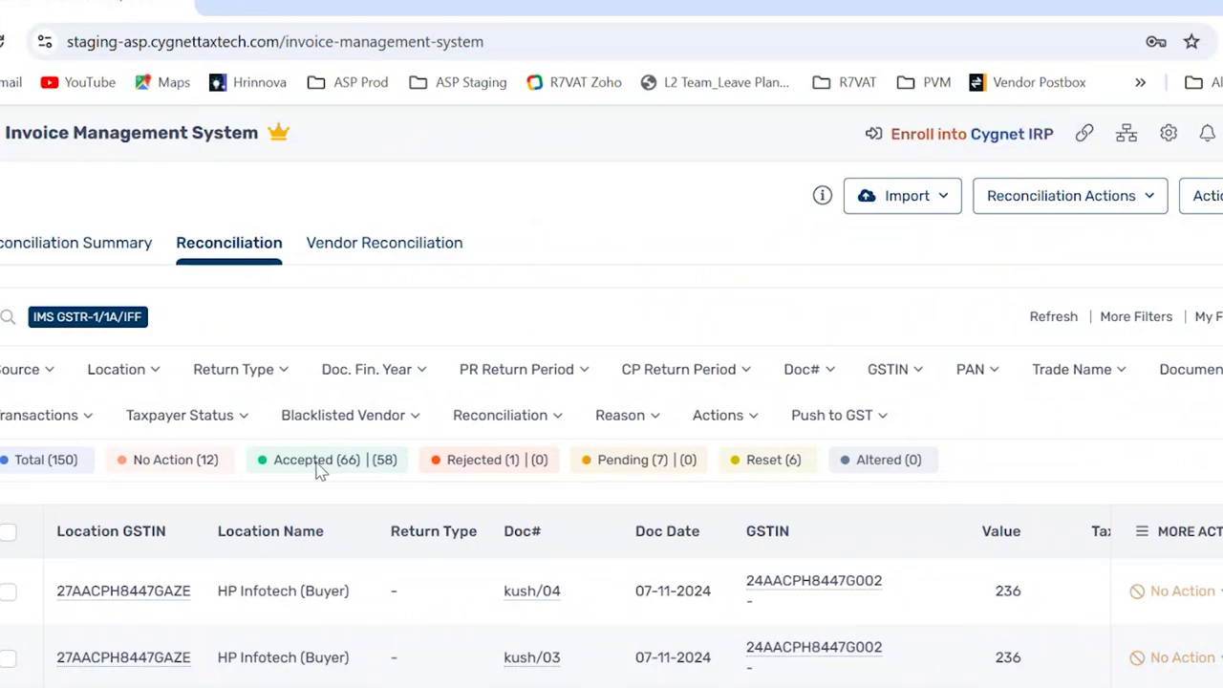
pyautogui.click(1084, 204)
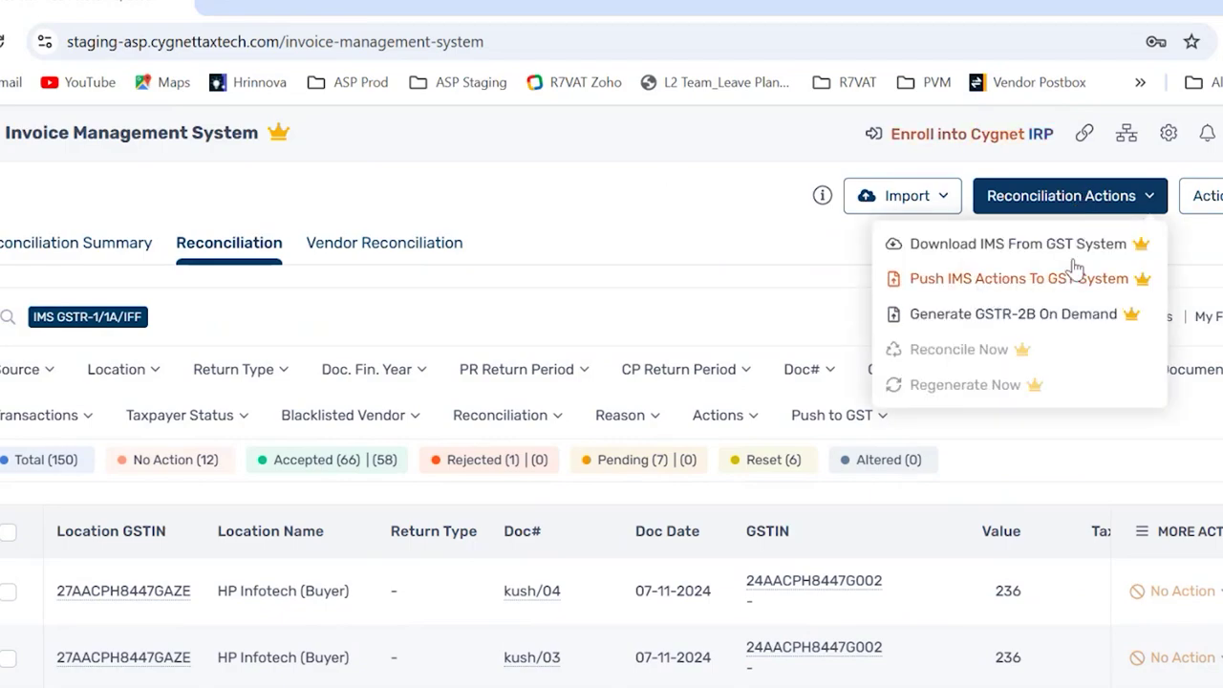
pyautogui.click(1008, 246)
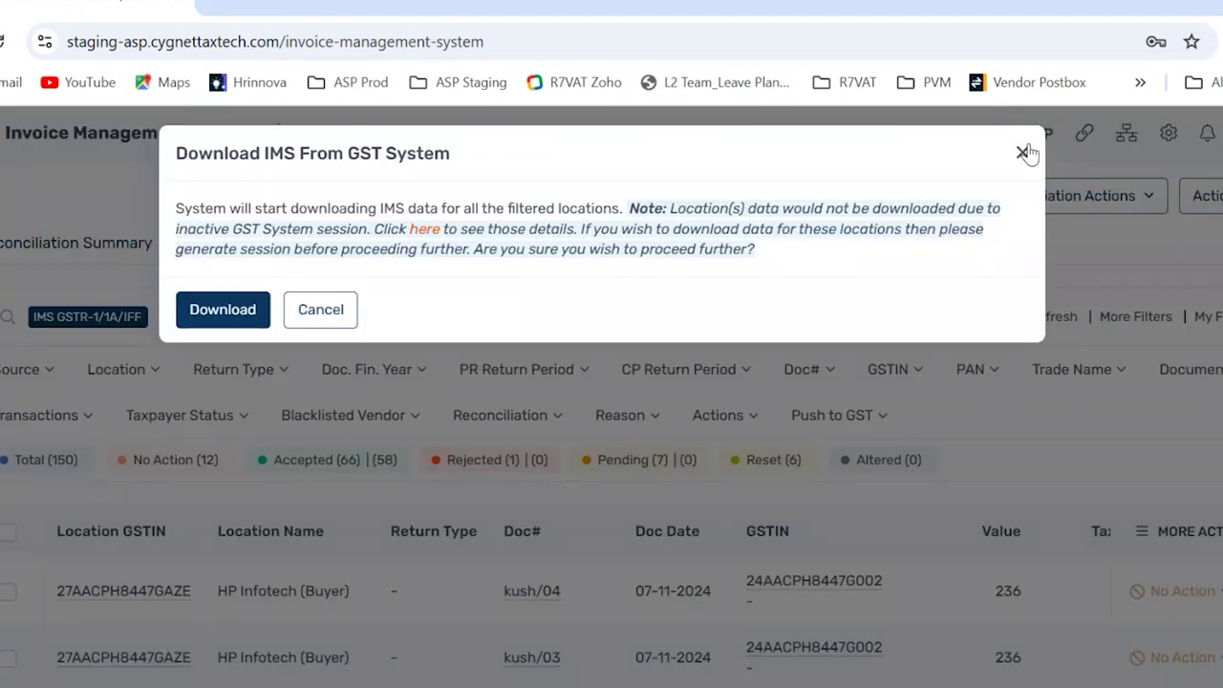
pyautogui.click(1023, 150)
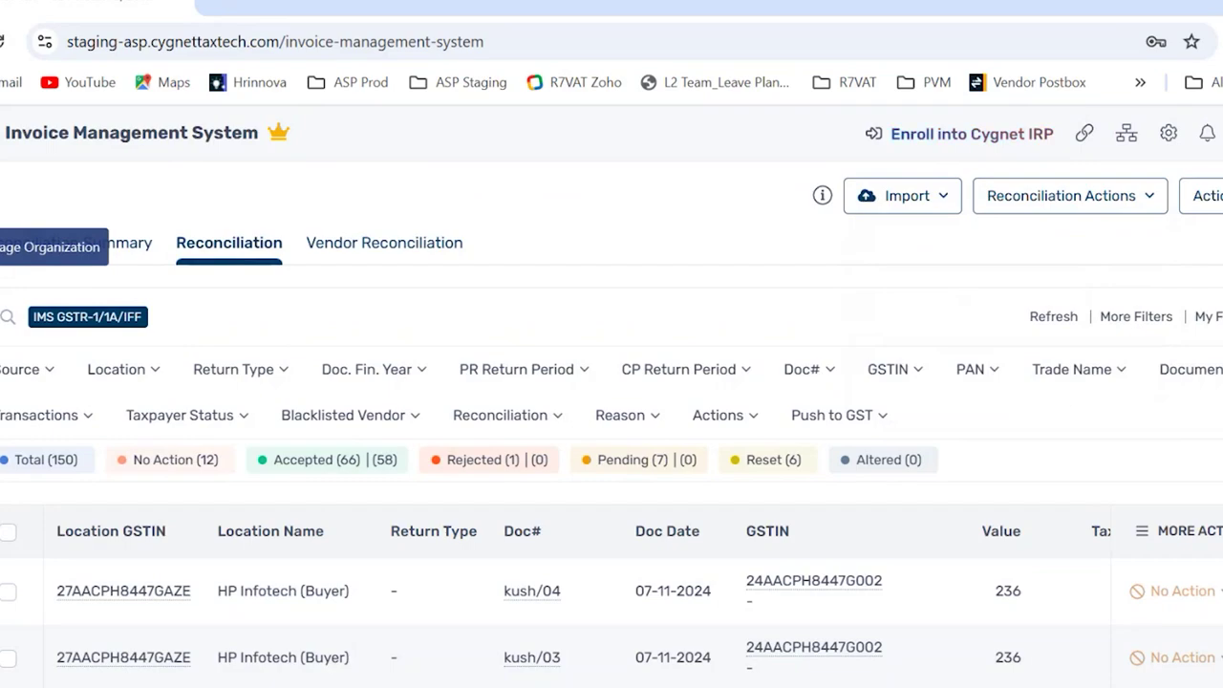
# - Open the location entity under the GRYFFINDOR parent for editing in Manage Organization
pyautogui.moveTo(5, 299)
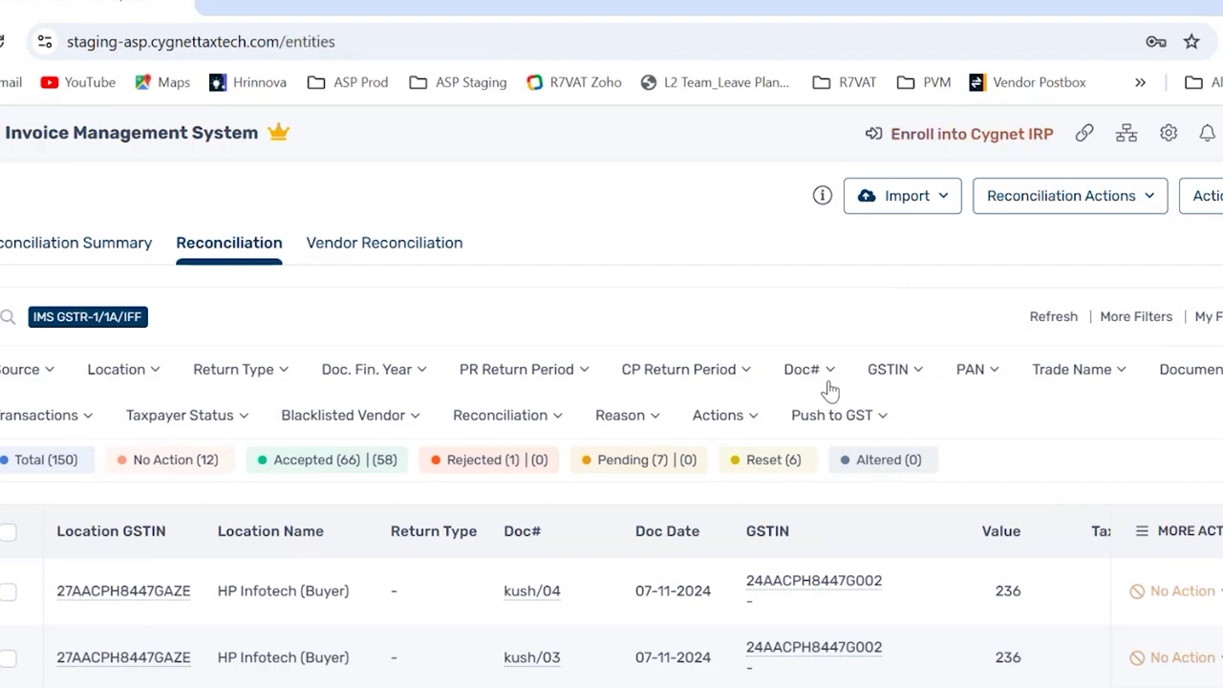
pyautogui.scroll(-10, 617, 507)
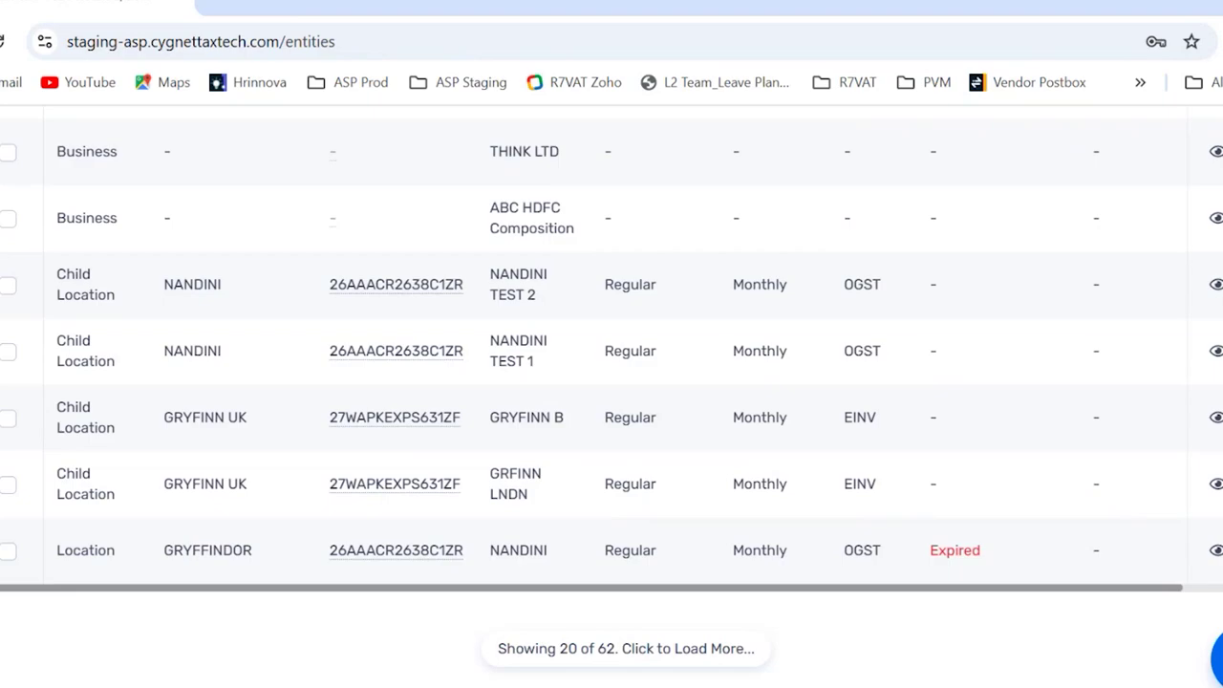
pyautogui.click(1215, 551)
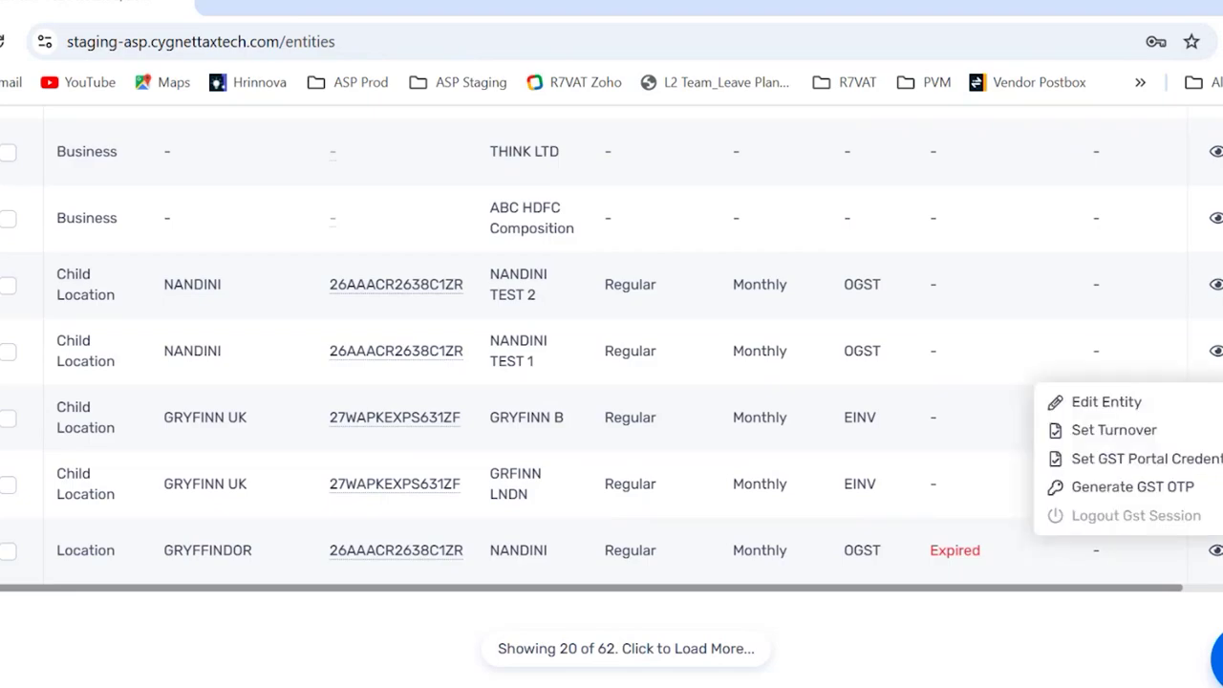
pyautogui.click(1102, 400)
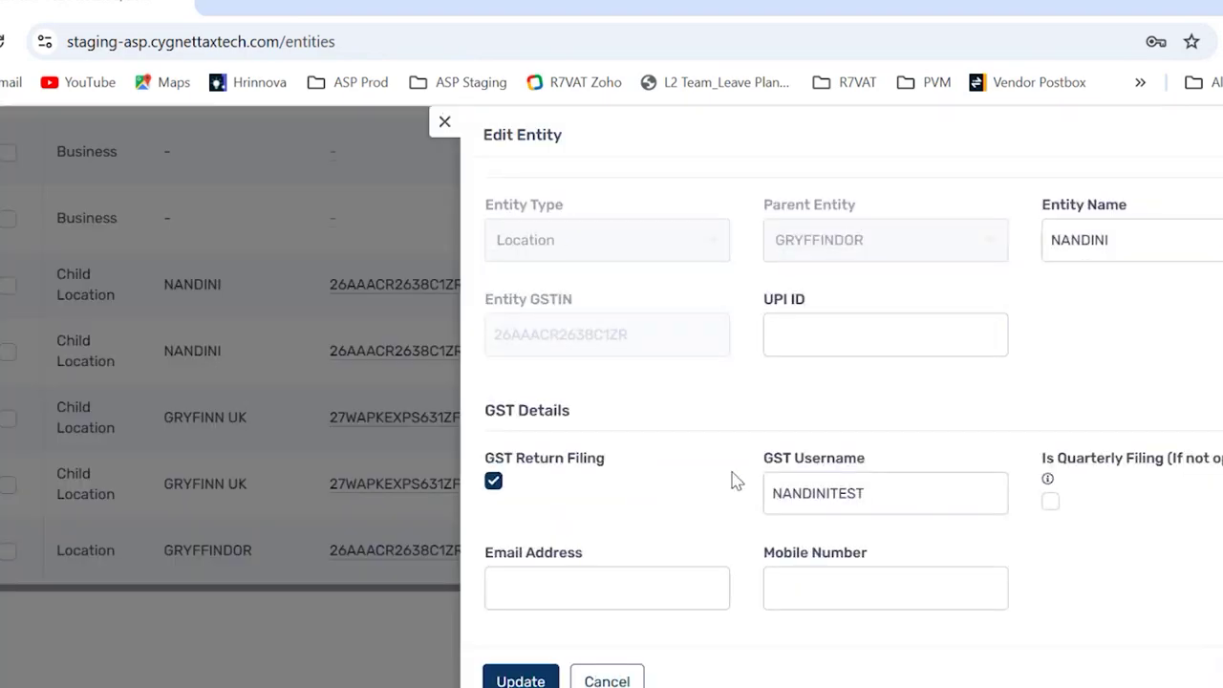
# - Tick Autosync IMS Invoices for the location entity and close the form without updating
pyautogui.scroll(-5, 734, 481)
pyautogui.scroll(1, 805, 376)
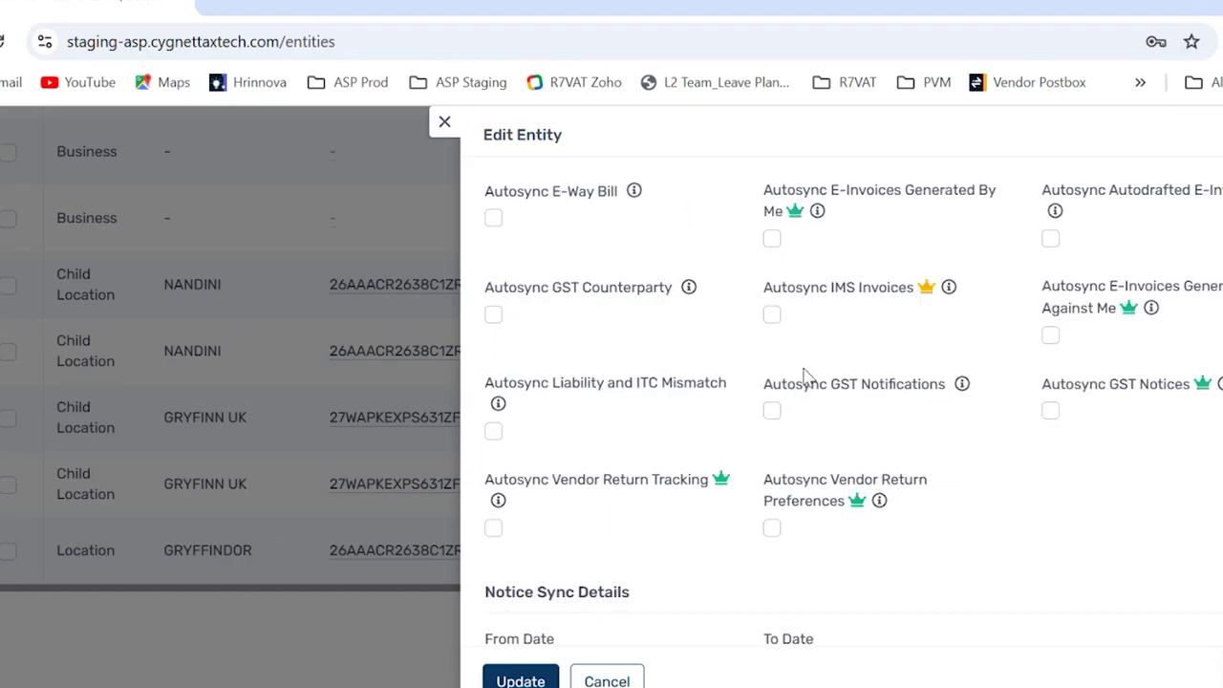
pyautogui.click(772, 315)
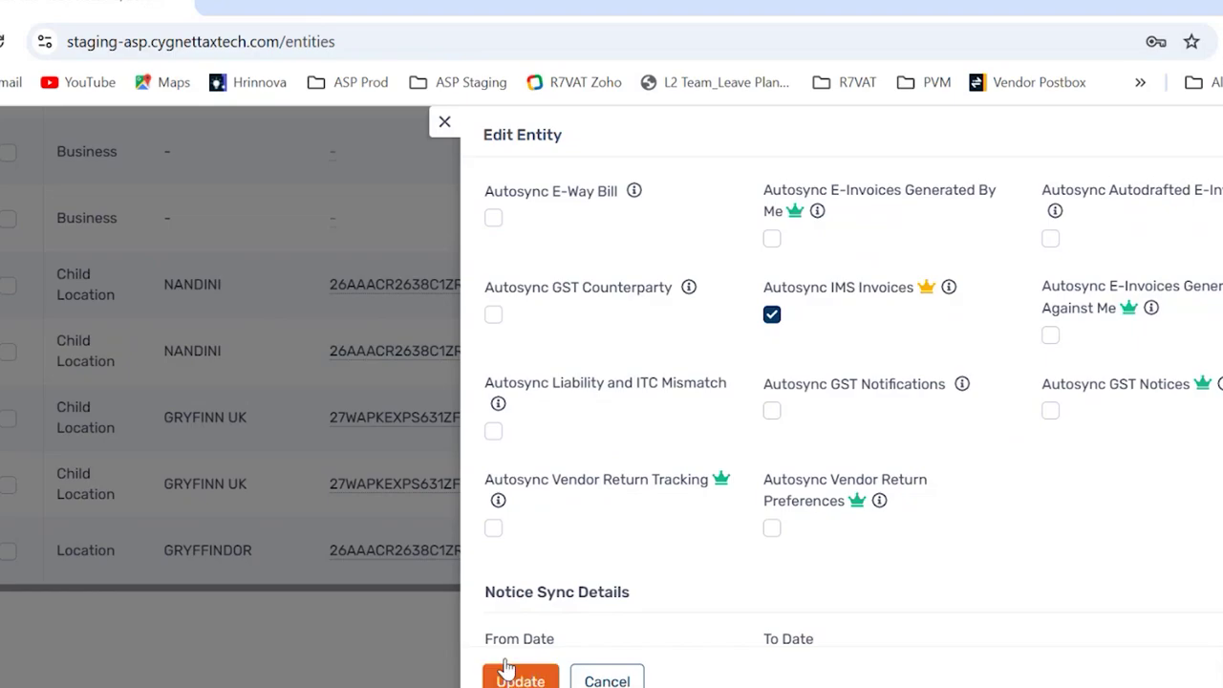
pyautogui.click(444, 125)
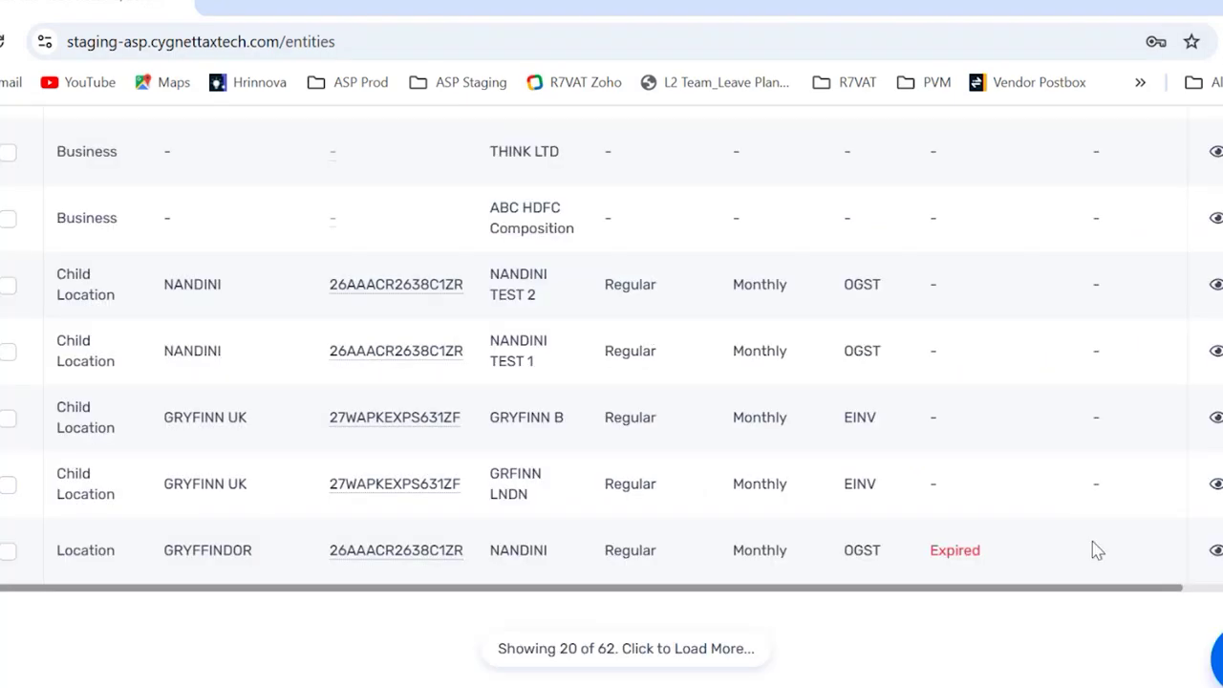
# - Check the GST session status of the GRYFFINDOR location in the entity list
pyautogui.doubleClick(959, 554)
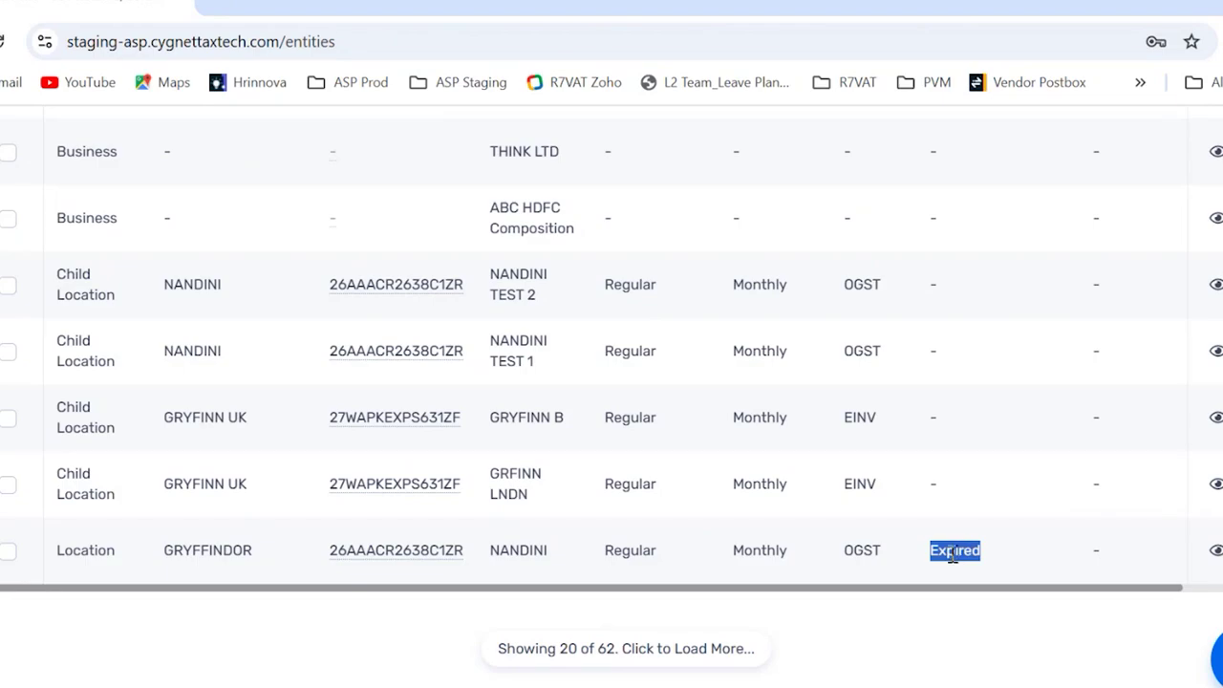
pyautogui.scroll(6, 953, 554)
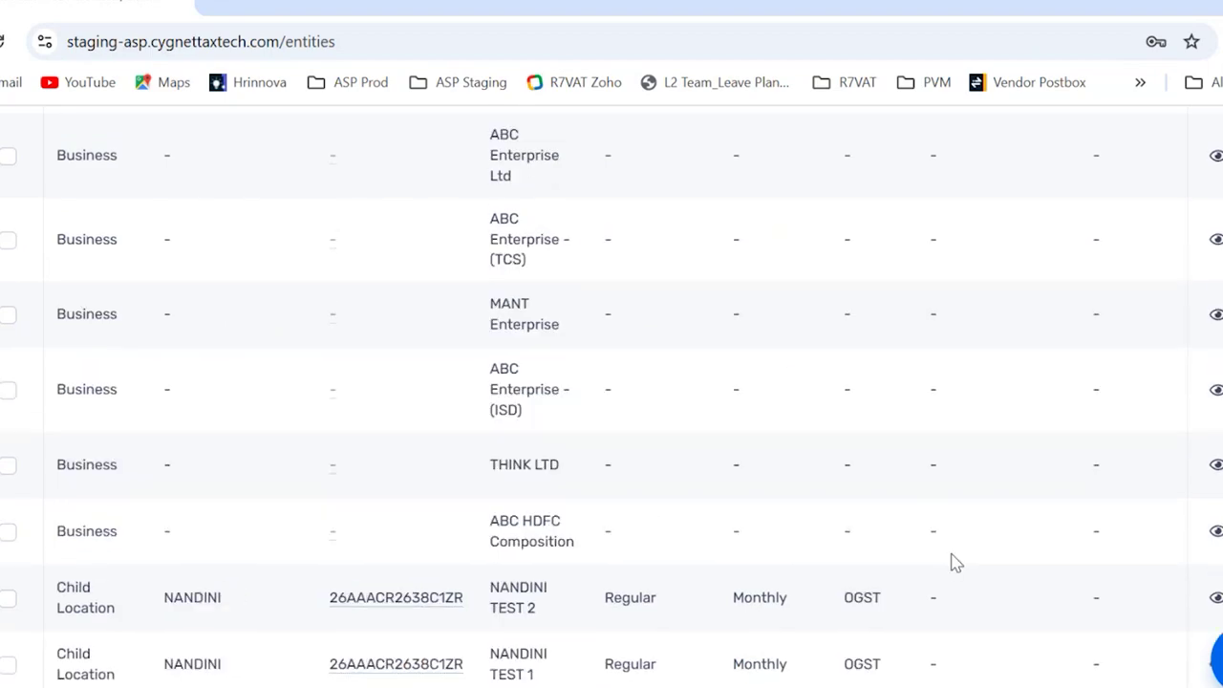
pyautogui.scroll(-4, 953, 562)
pyautogui.scroll(-2, 953, 562)
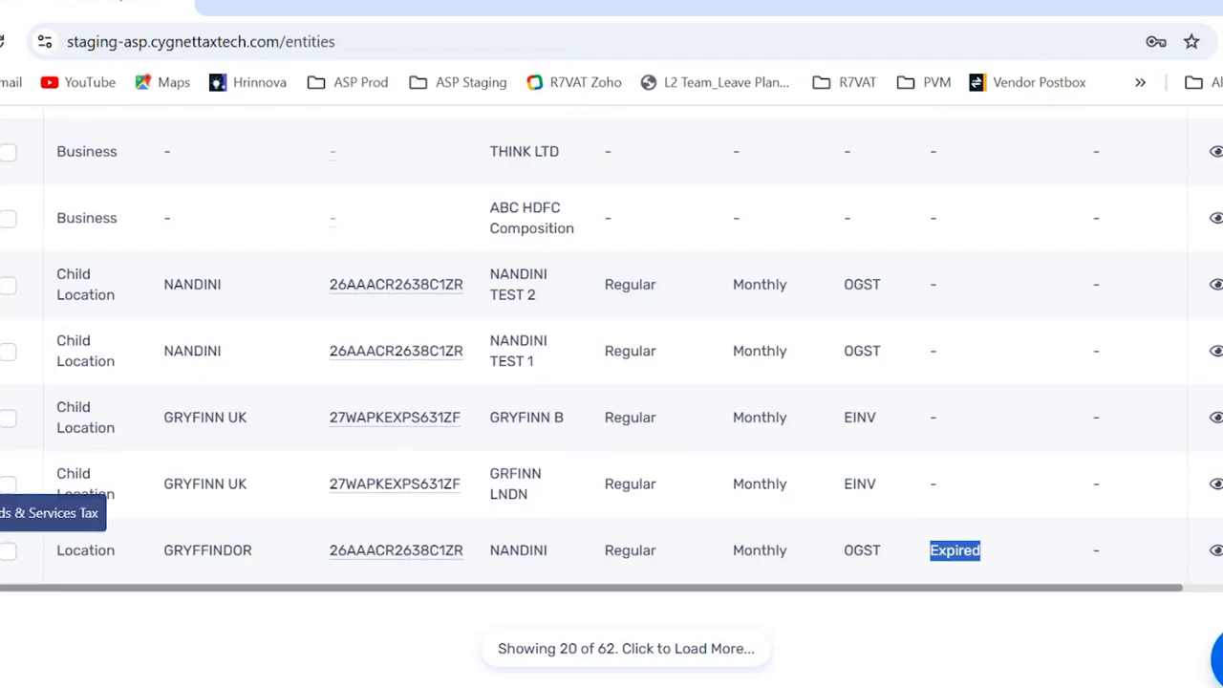
# - Return to the Invoice Management System and open the Reconciliation section of the settings in a new tab
pyautogui.moveTo(9, 516)
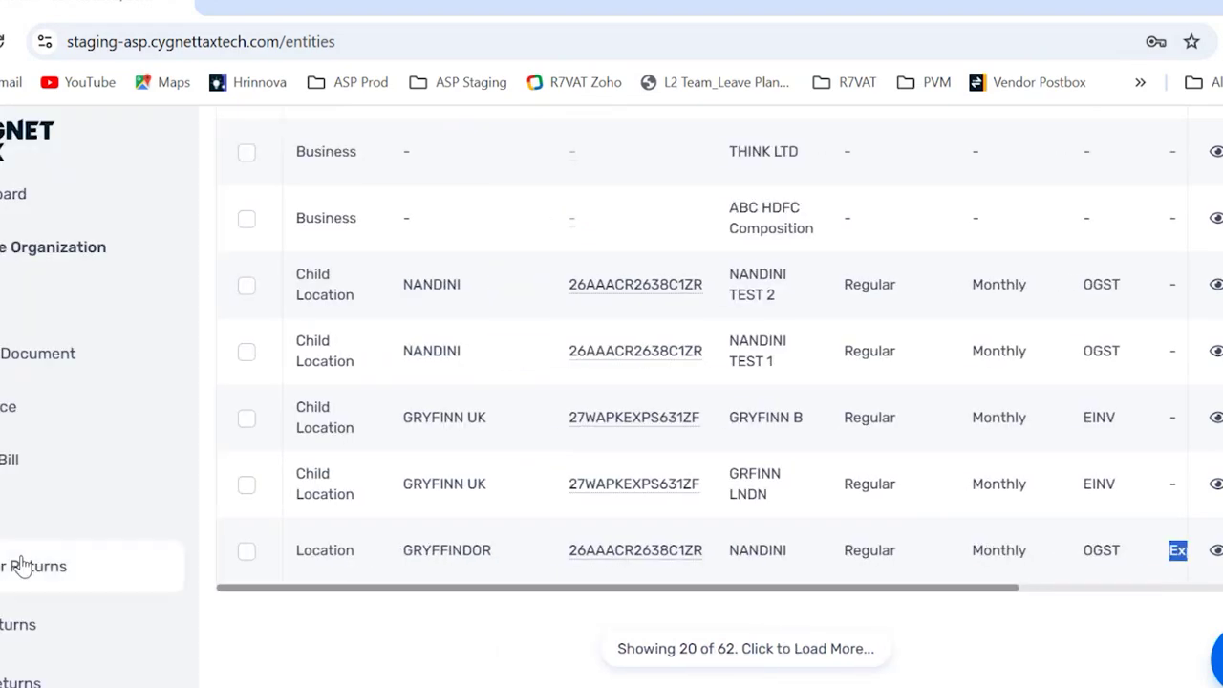
pyautogui.click(95, 609)
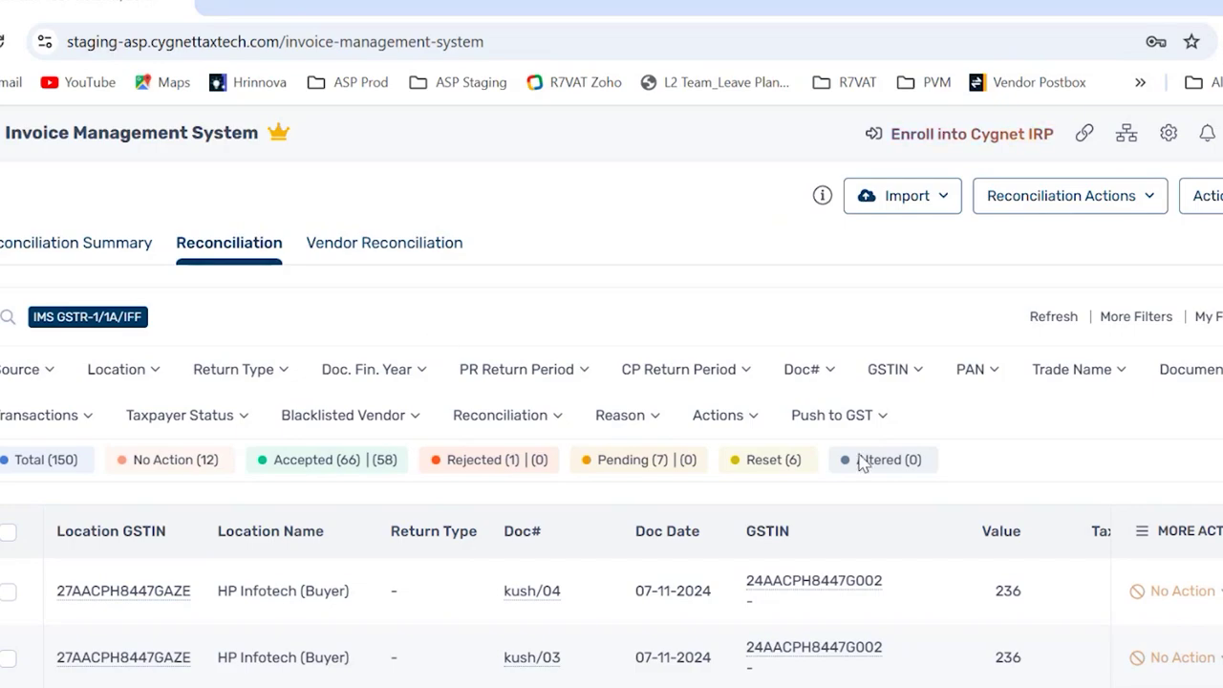
pyautogui.click(1177, 141)
pyautogui.click(282, 8)
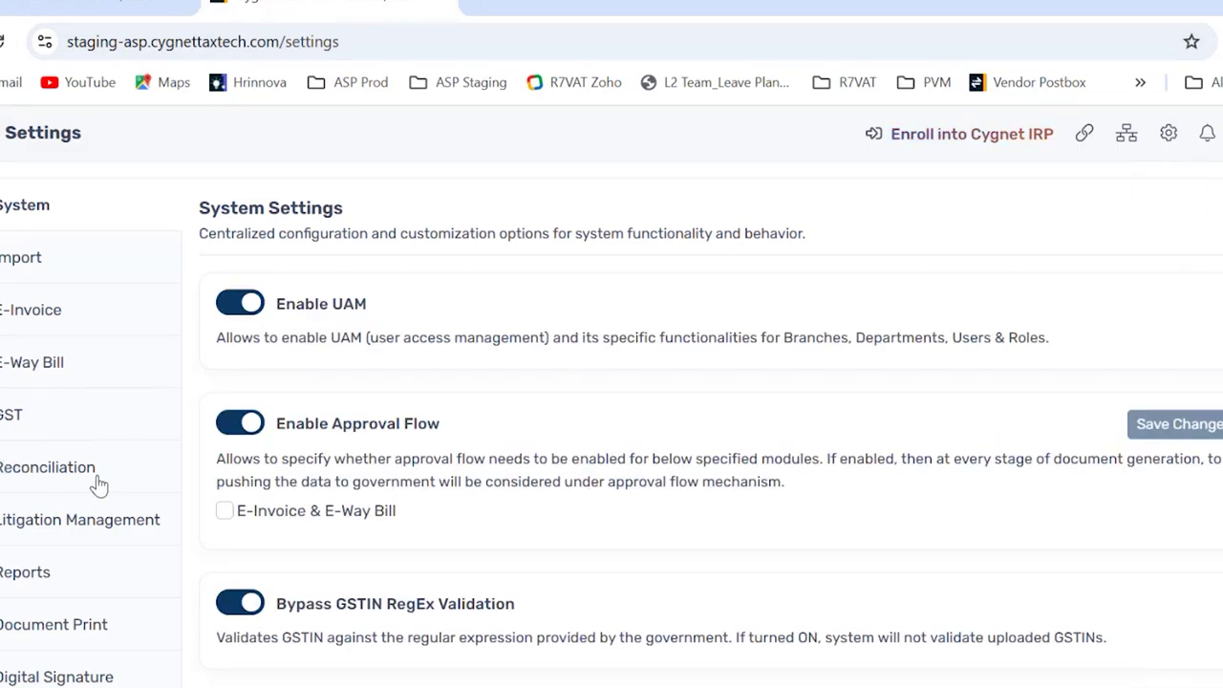
pyautogui.click(99, 485)
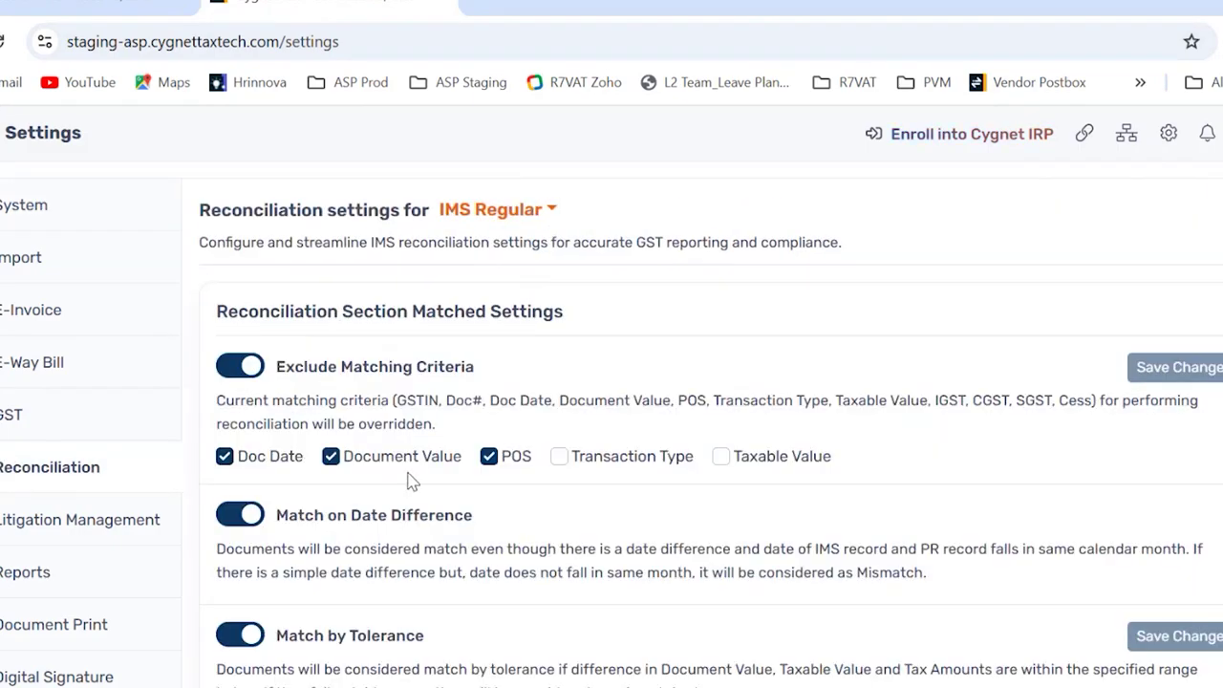
# - Review the IMS Regular reconciliation settings for matching criteria, date difference, tolerance, mismatches and AI near match
pyautogui.scroll(-1, 411, 480)
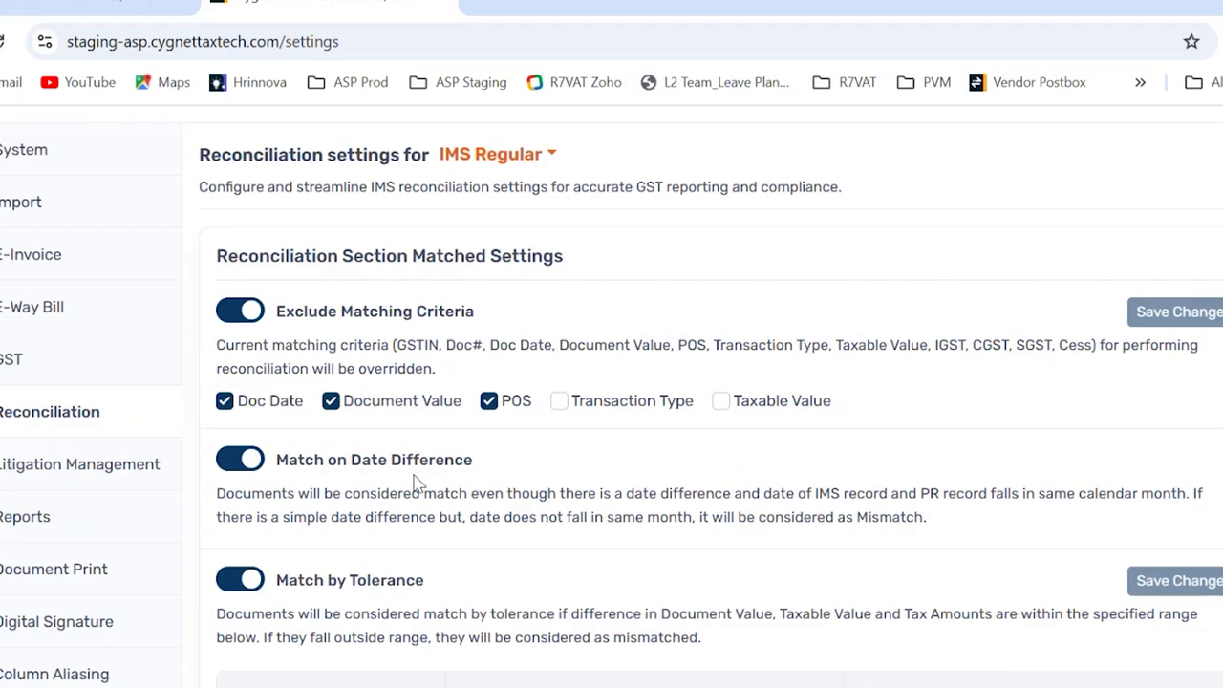
pyautogui.scroll(-1, 455, 492)
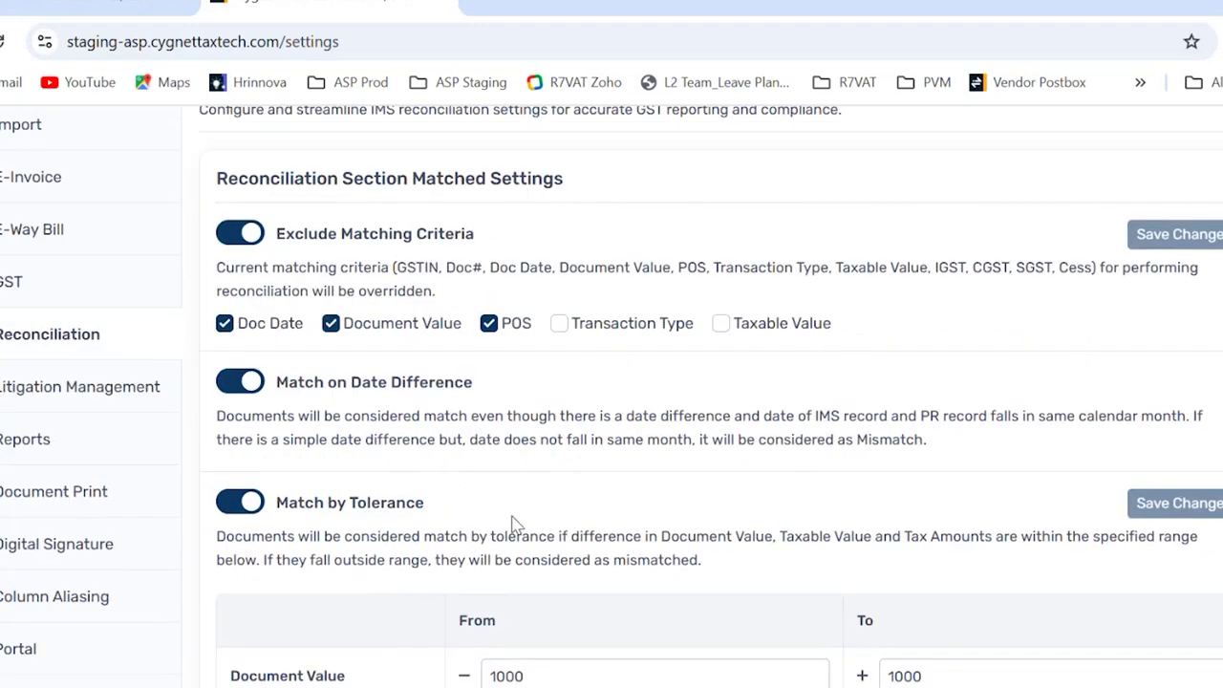
pyautogui.scroll(-5, 513, 523)
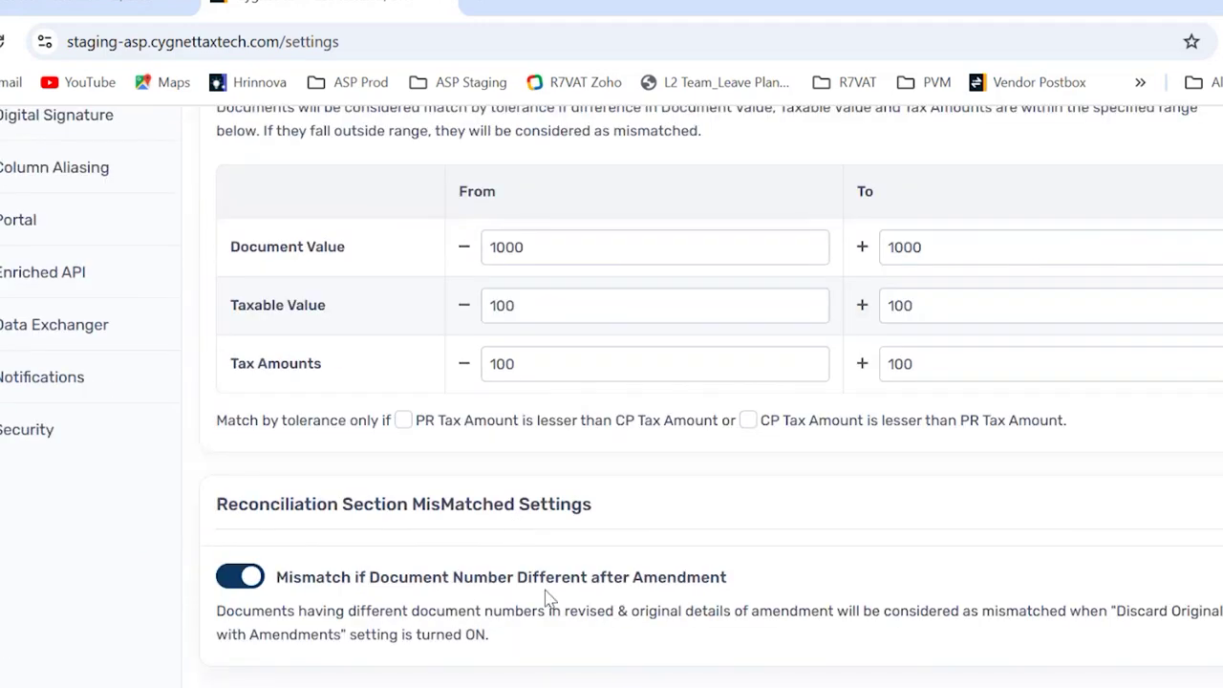
pyautogui.scroll(-3, 546, 597)
pyautogui.scroll(-3, 547, 597)
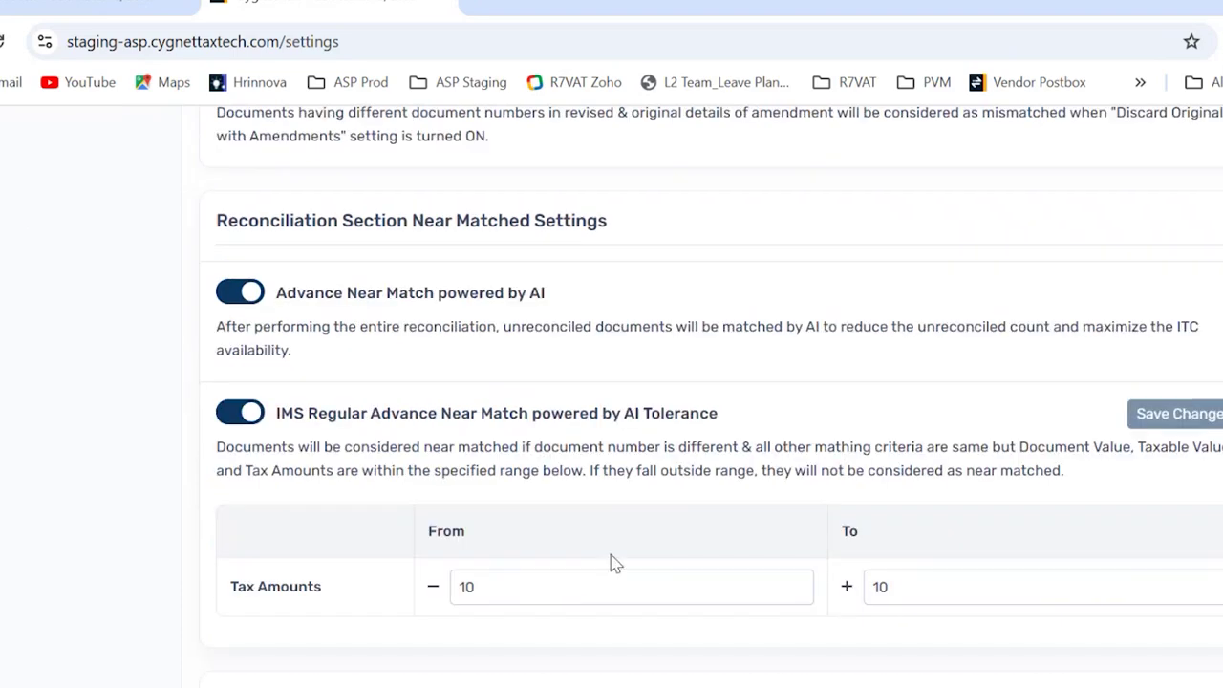
pyautogui.scroll(8, 565, 588)
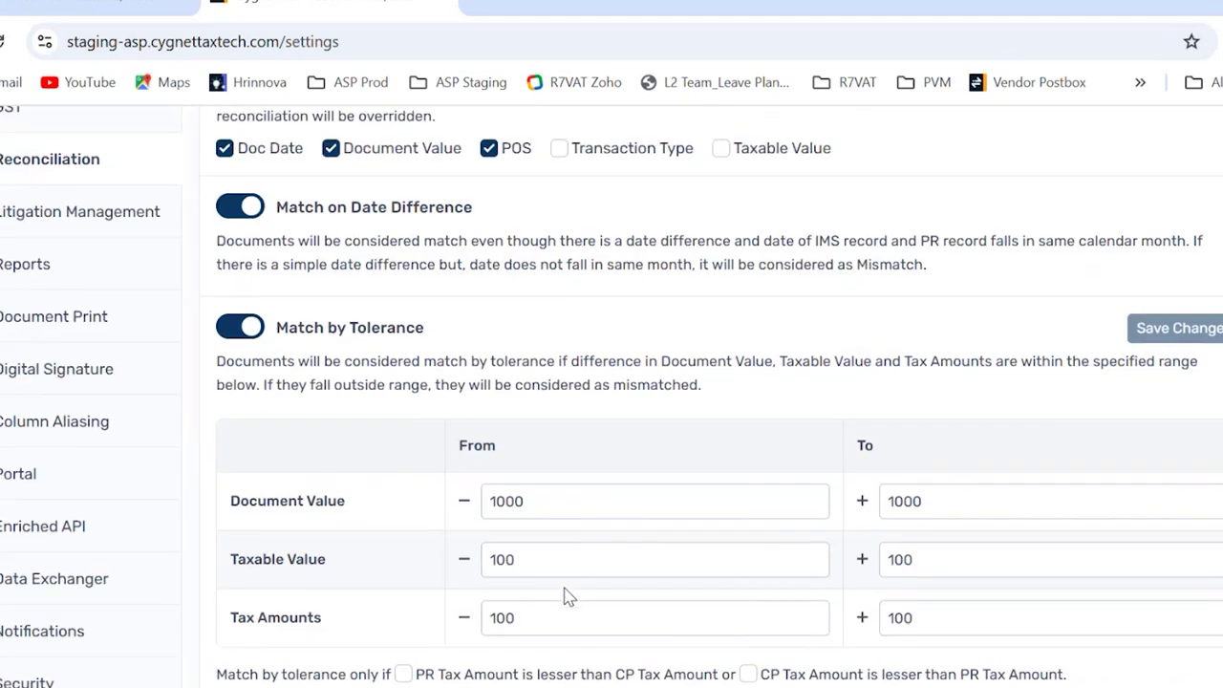
pyautogui.scroll(3, 569, 596)
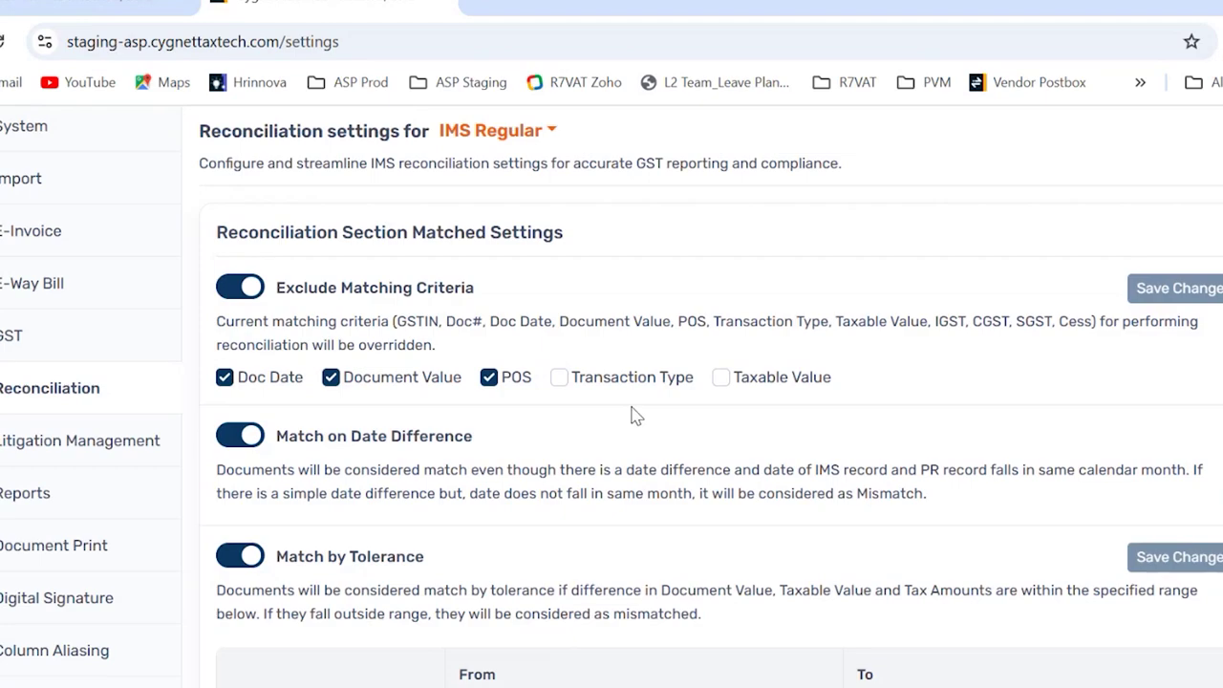
pyautogui.scroll(-1, 634, 412)
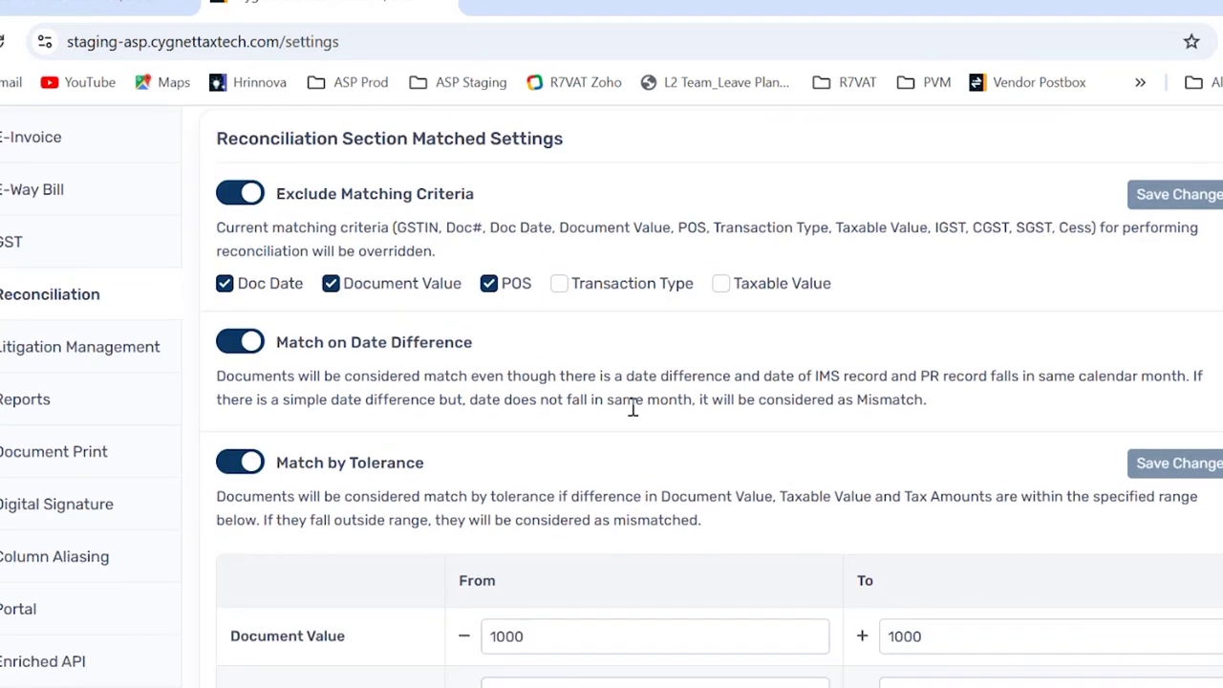
pyautogui.scroll(-1, 633, 408)
pyautogui.scroll(-2, 633, 408)
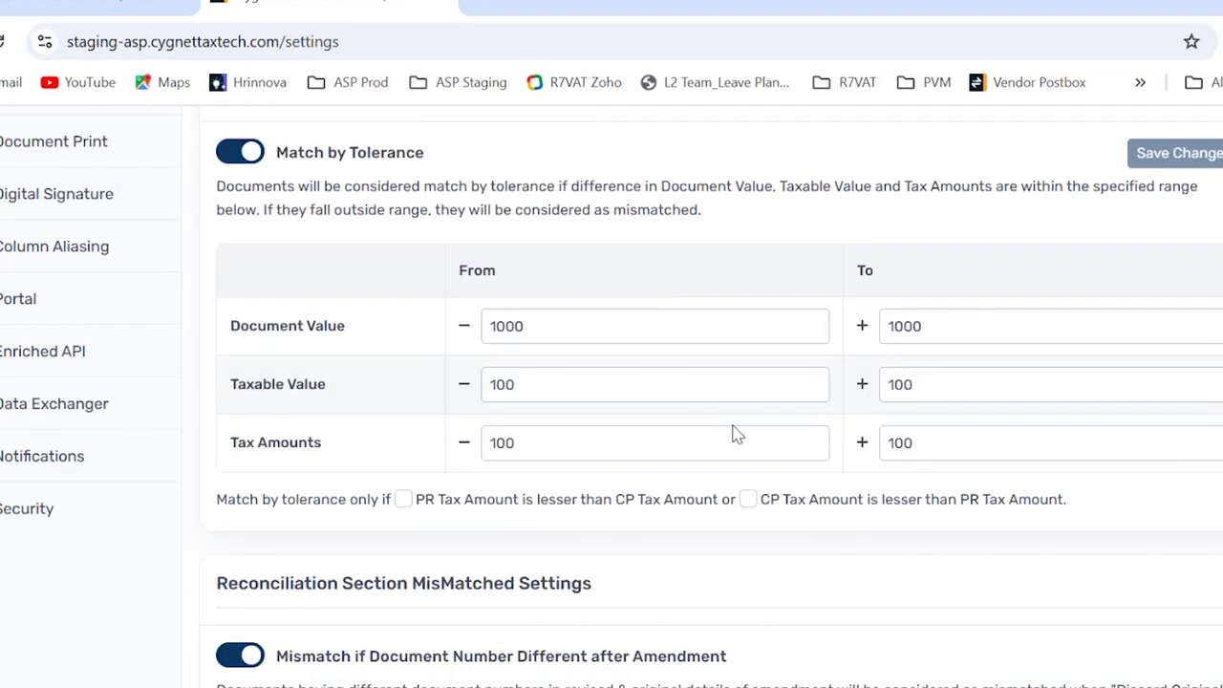
pyautogui.scroll(-7, 684, 521)
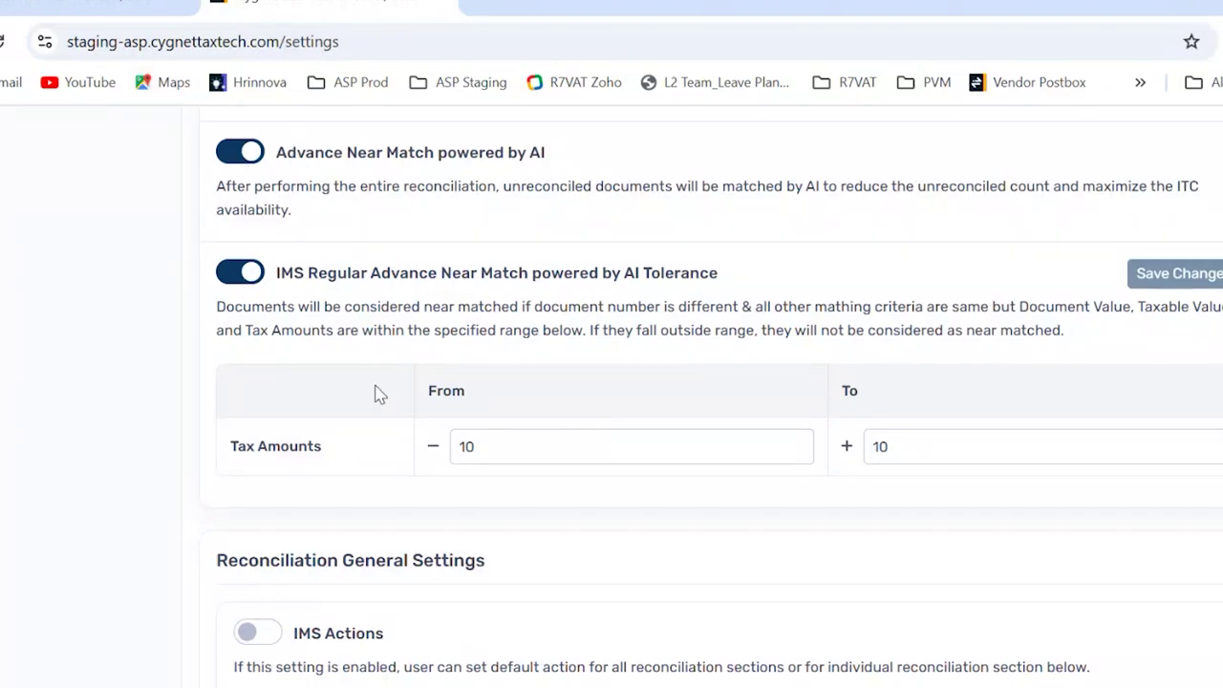
pyautogui.scroll(-1, 379, 395)
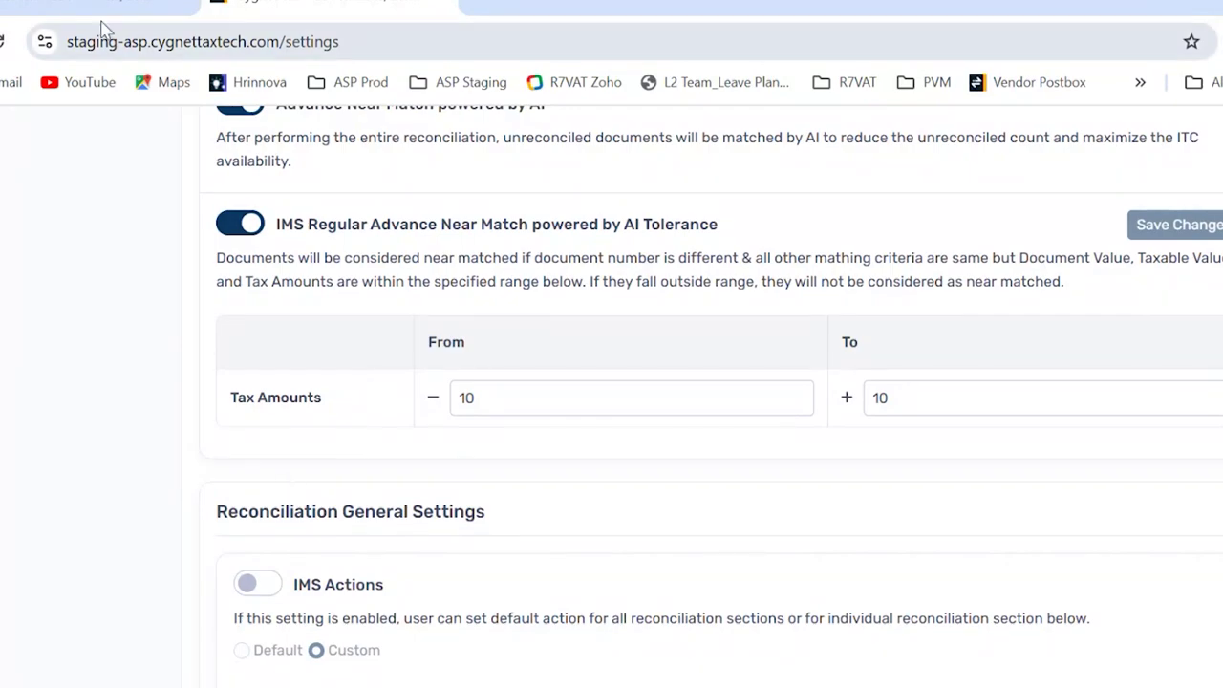
pyautogui.moveTo(101, 19)
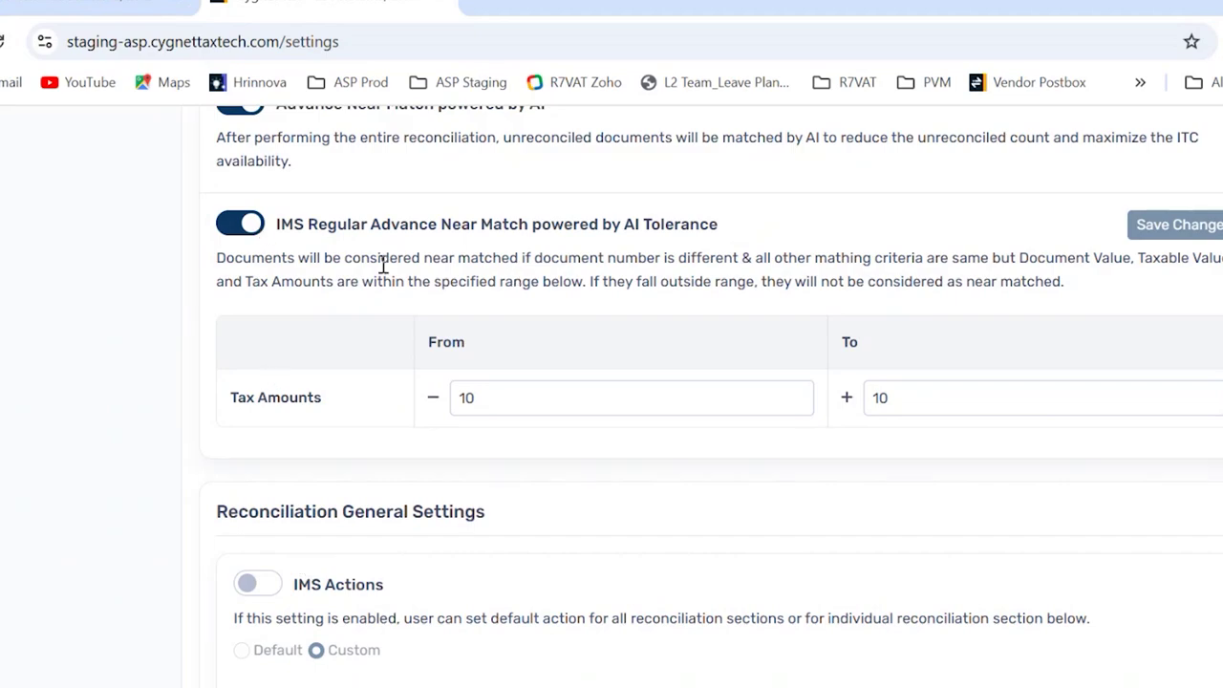
# - Enable IMS Actions in Reconciliation General Settings and use the Default option with Accepted as the action
pyautogui.scroll(-1, 311, 645)
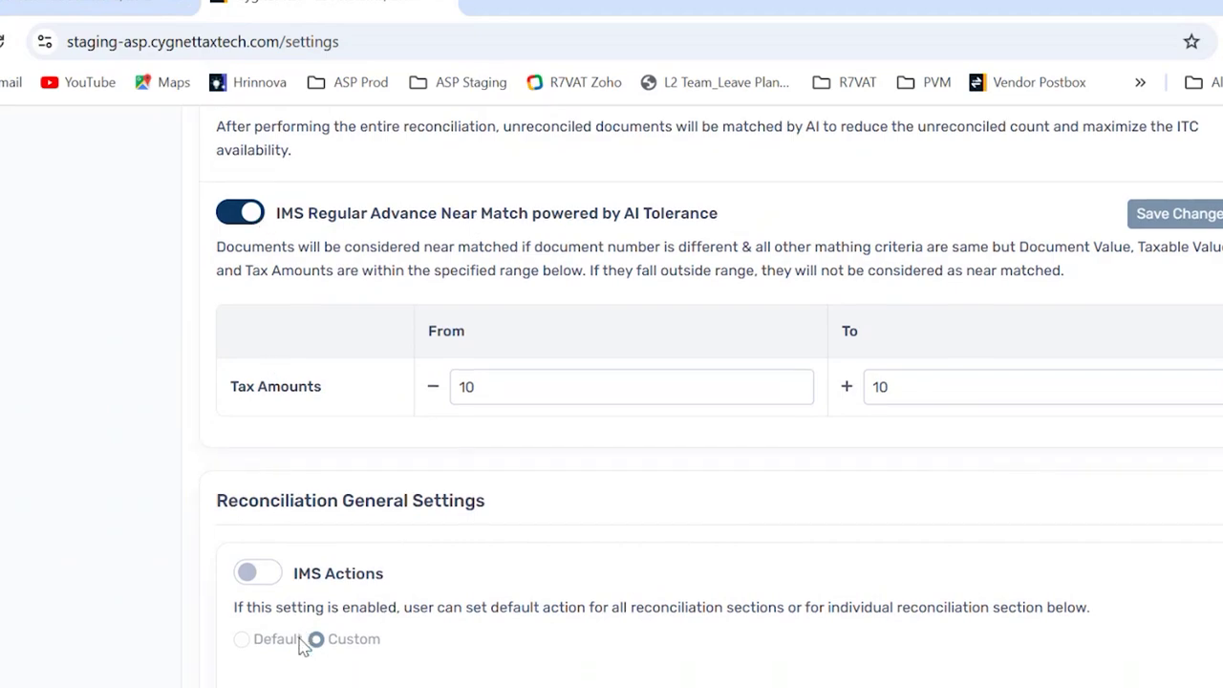
pyautogui.click(252, 581)
pyautogui.scroll(-1, 382, 579)
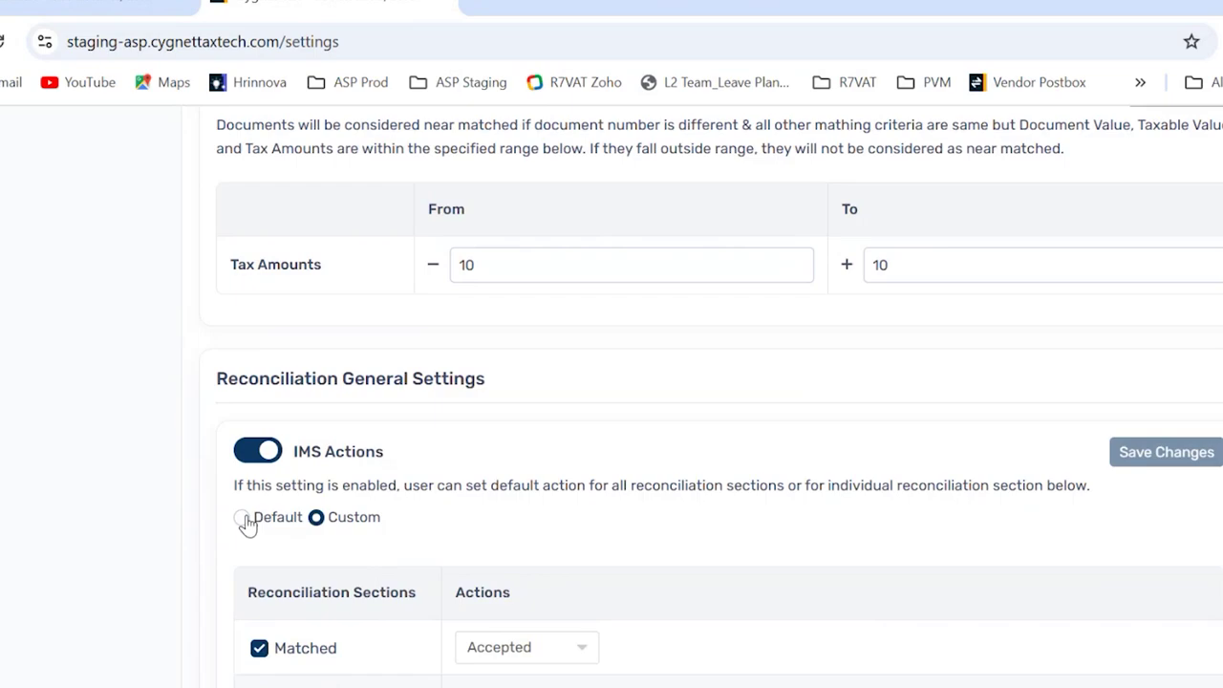
pyautogui.scroll(-1, 338, 484)
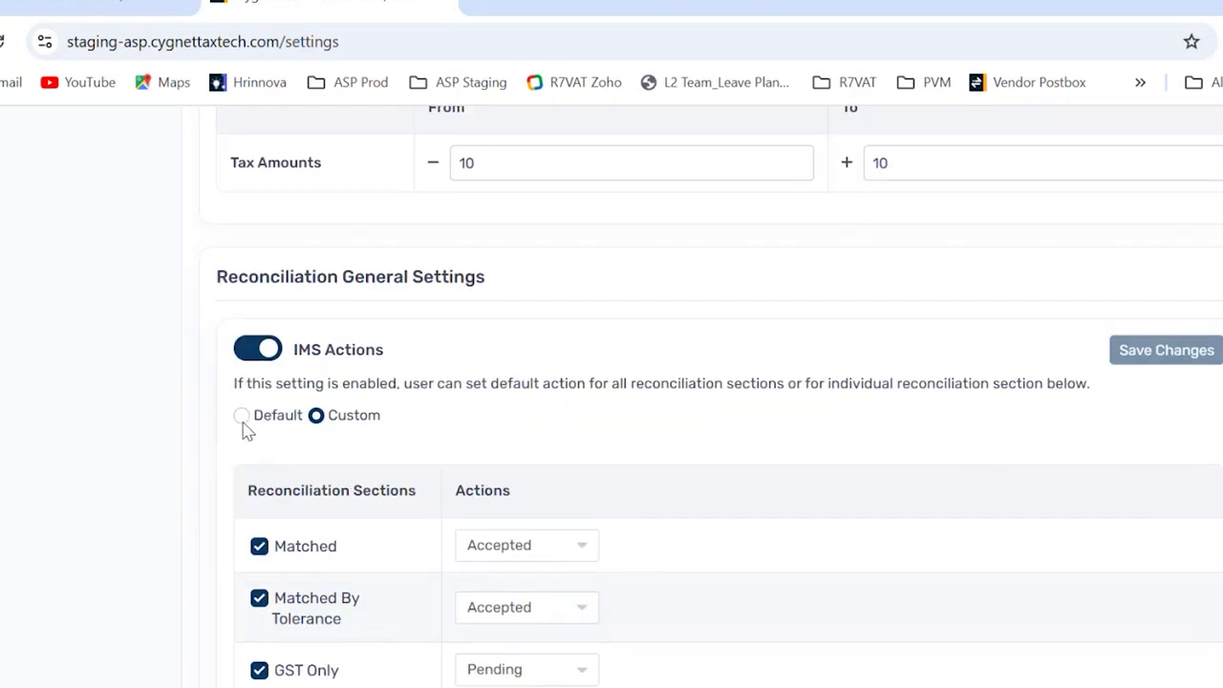
pyautogui.click(241, 417)
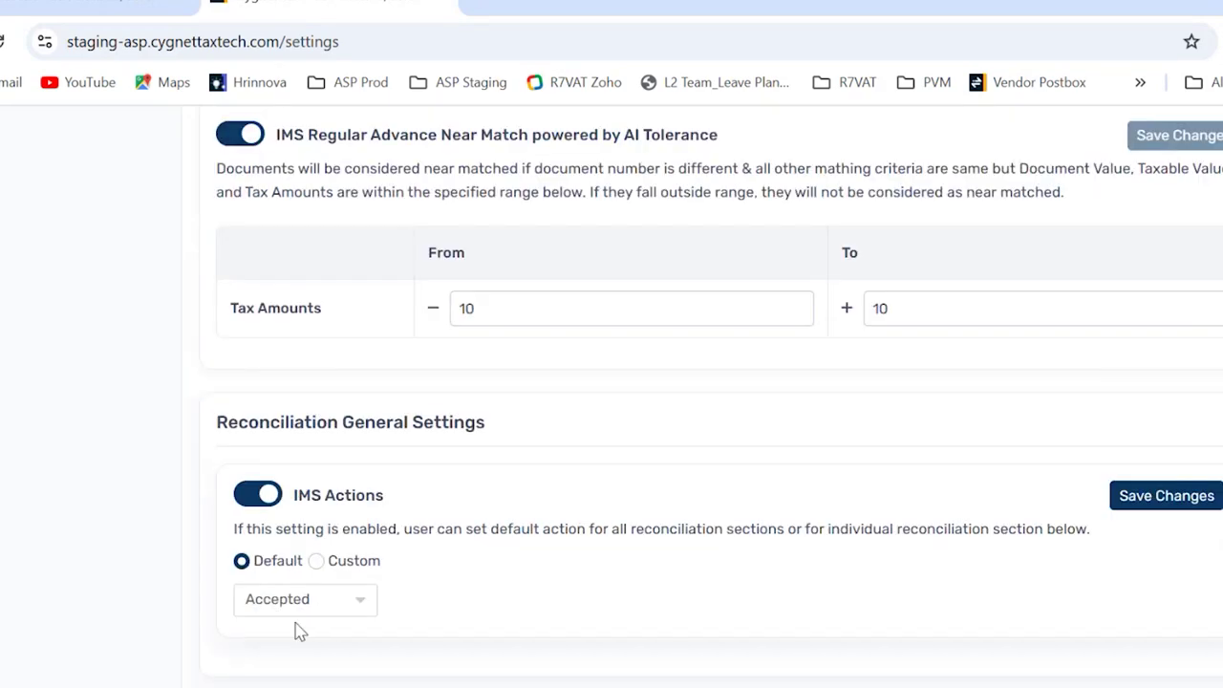
pyautogui.click(344, 596)
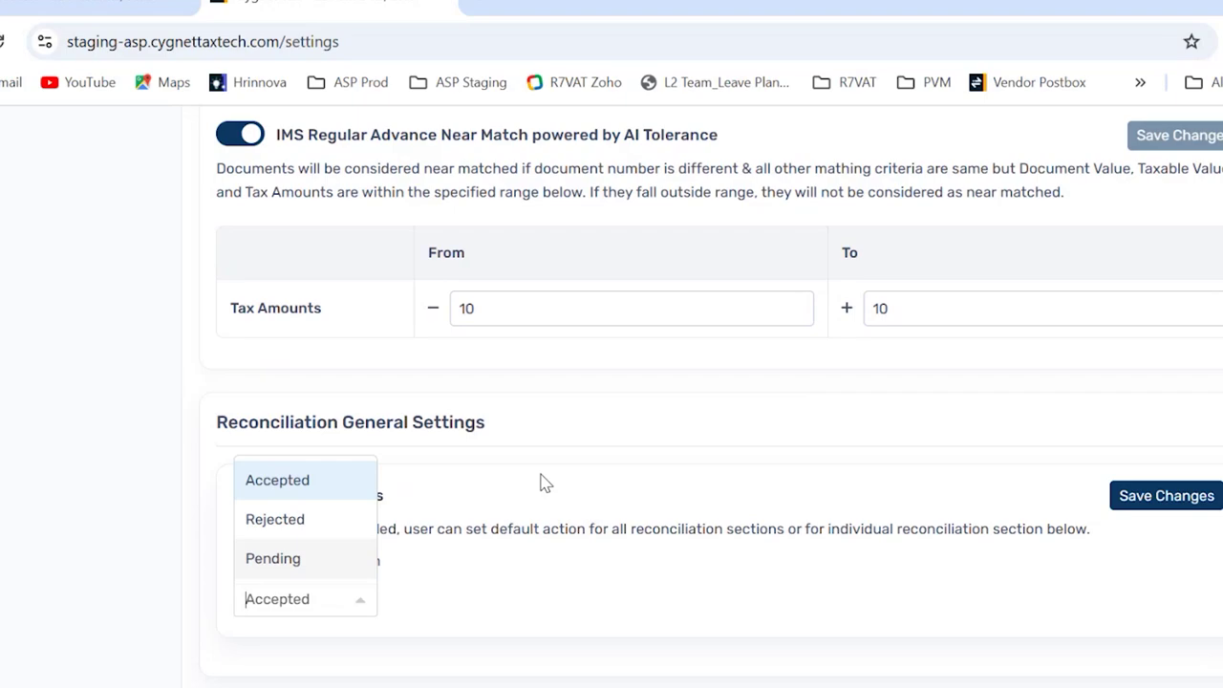
pyautogui.click(470, 554)
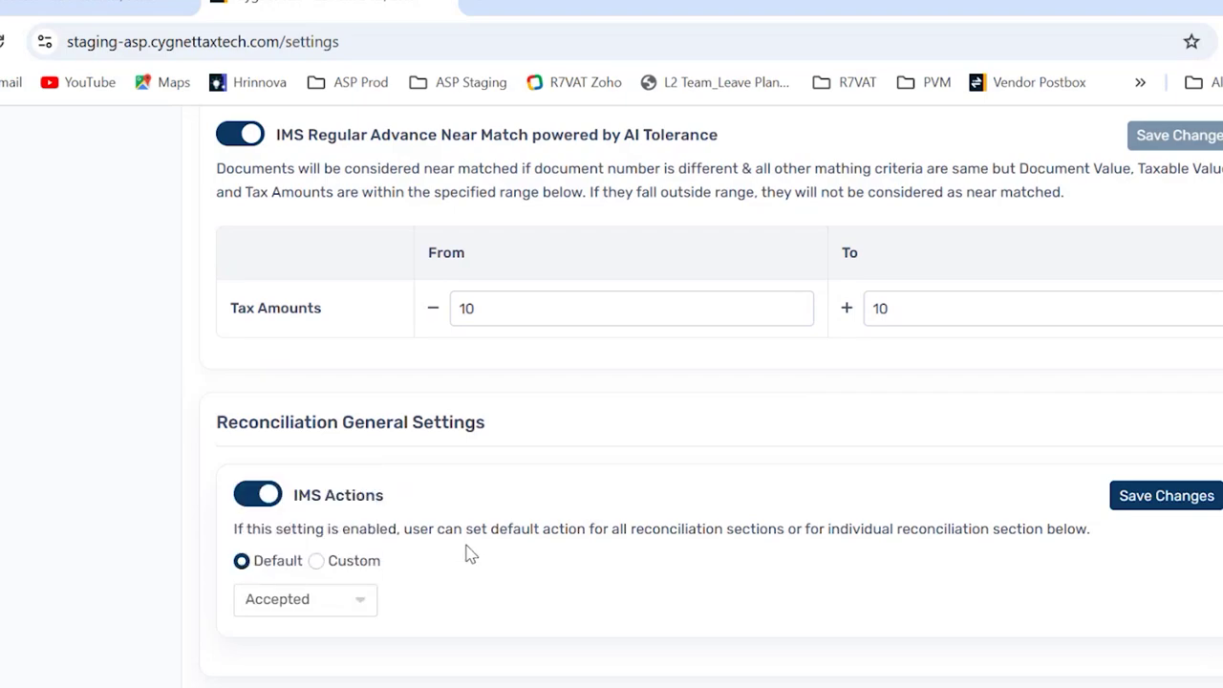
# - Switch IMS Actions to Custom and review the action assigned to each reconciliation section
pyautogui.click(317, 562)
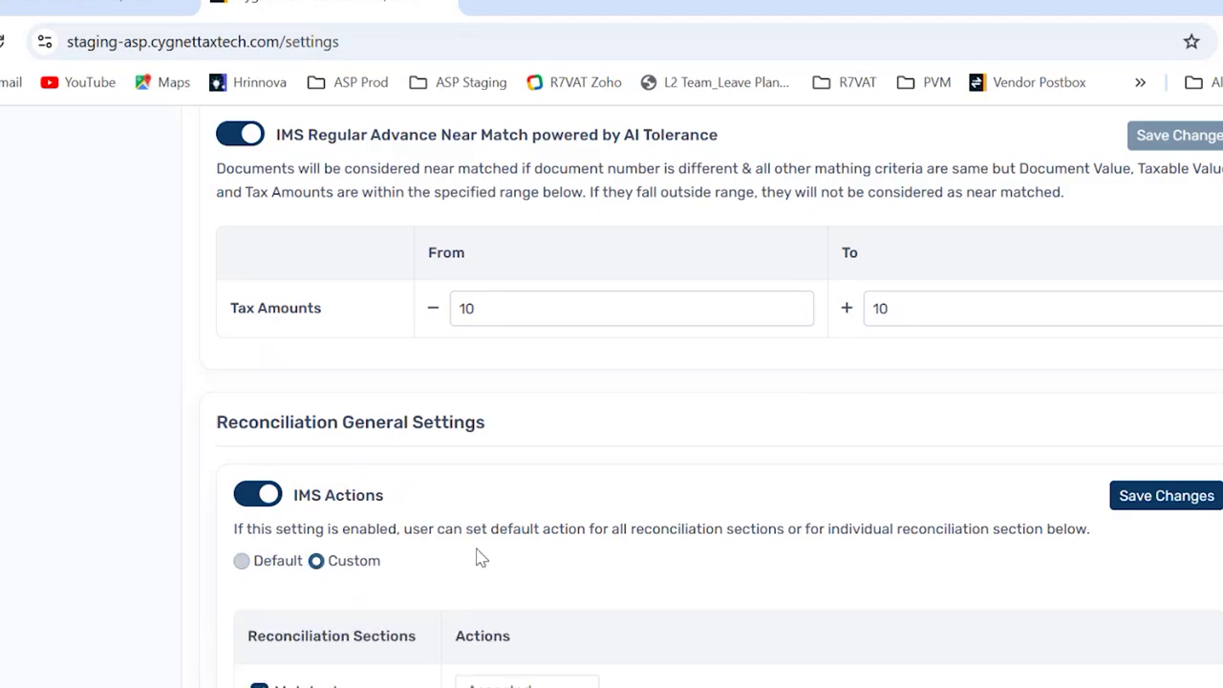
pyautogui.scroll(-3, 437, 552)
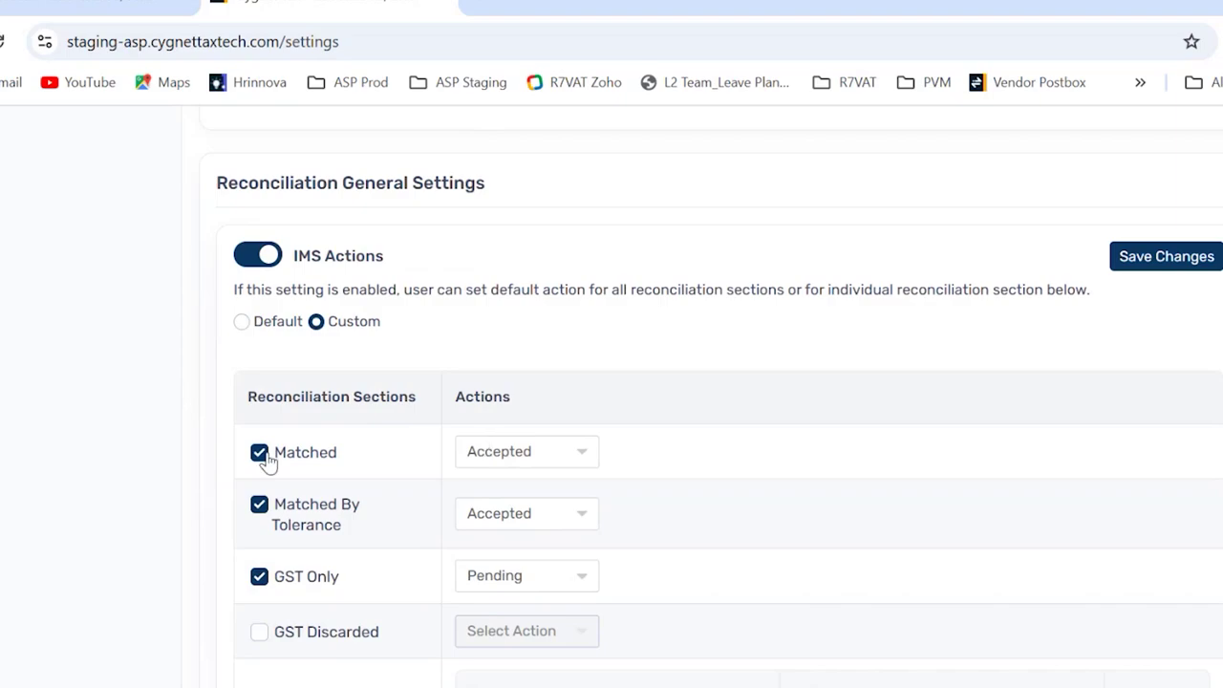
pyautogui.scroll(-1, 432, 424)
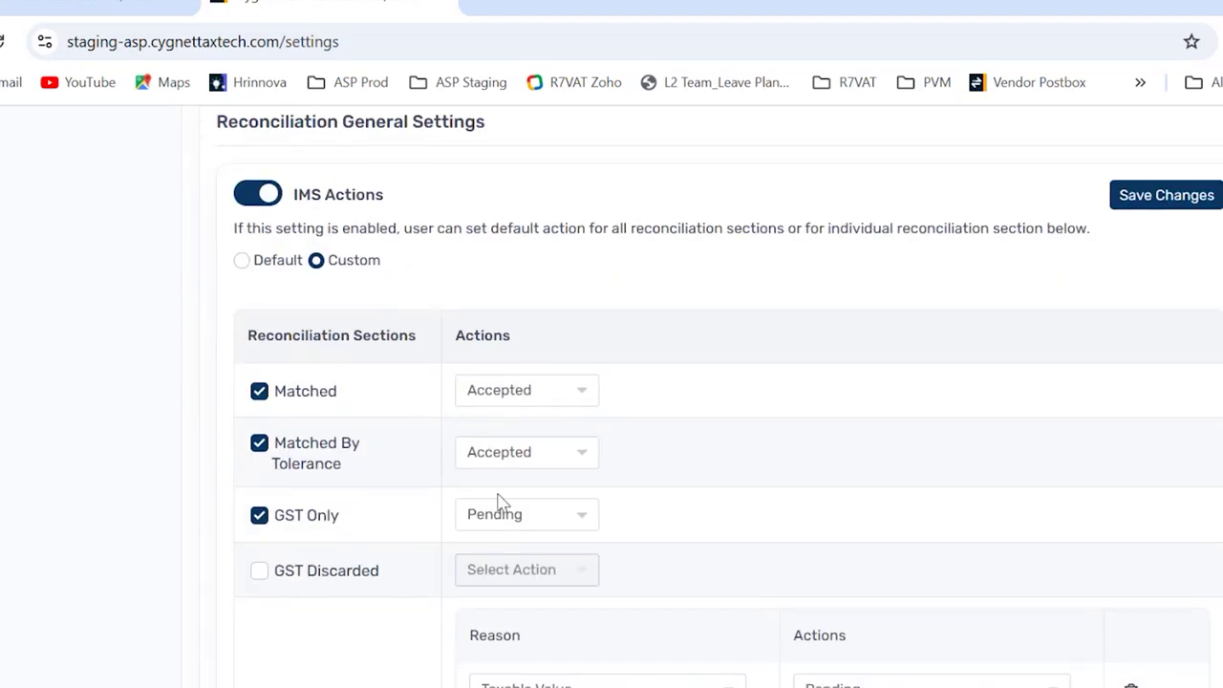
pyautogui.scroll(-3, 372, 601)
pyautogui.scroll(3, 375, 602)
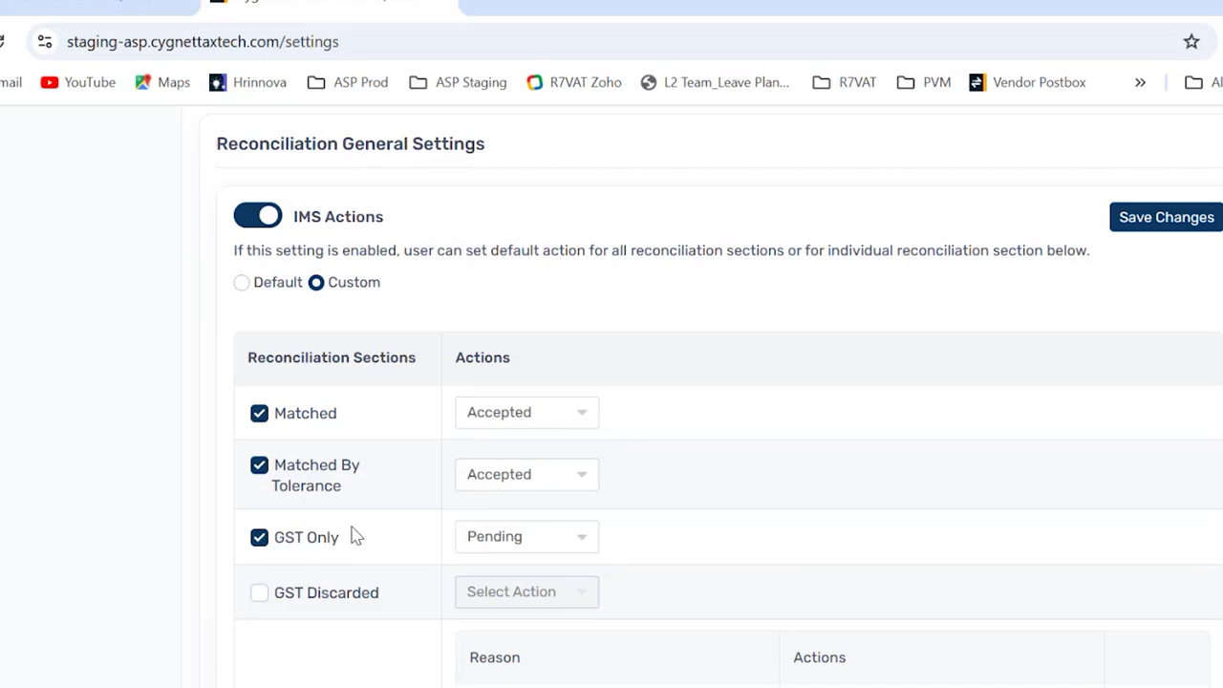
pyautogui.click(496, 536)
pyautogui.scroll(-3, 736, 554)
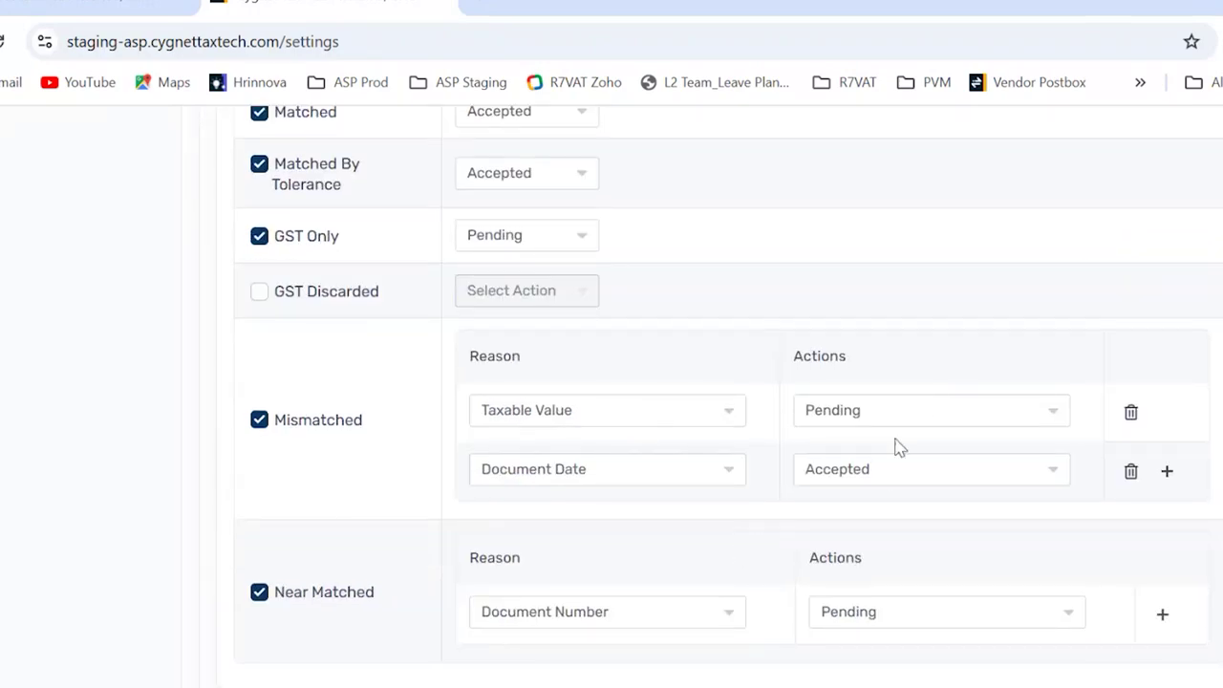
# - Change the first Mismatched reason to IGST Amount and keep its action as Pending
pyautogui.click(580, 402)
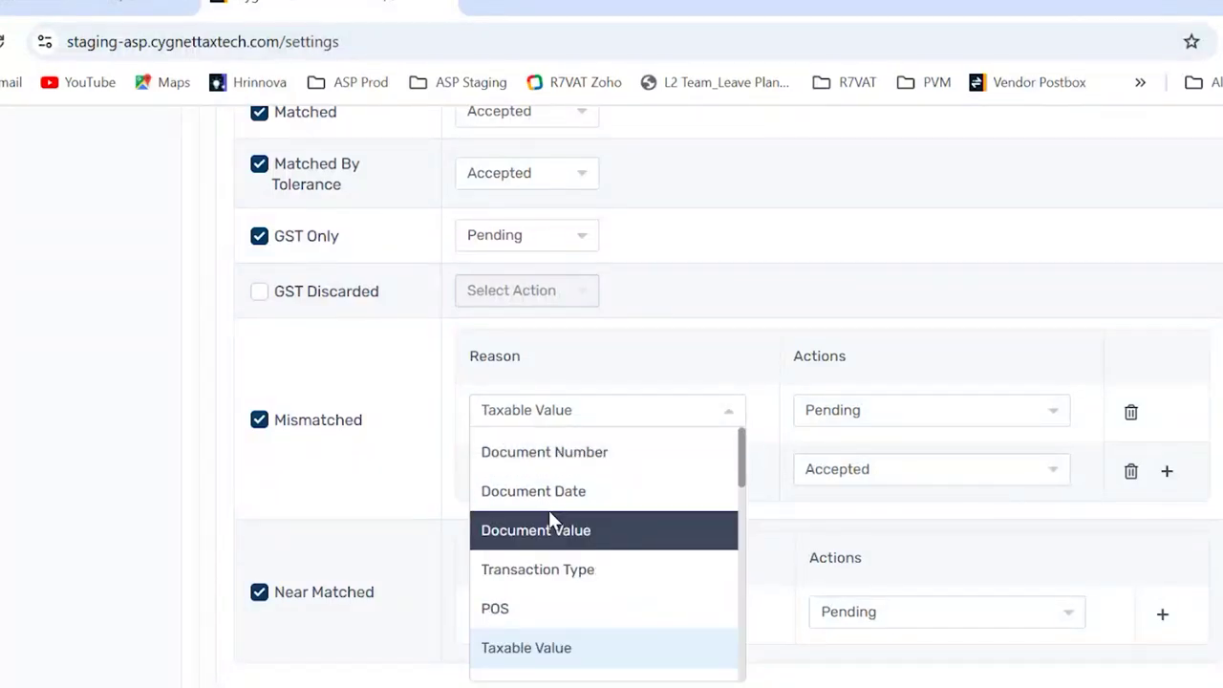
pyautogui.scroll(-3, 551, 508)
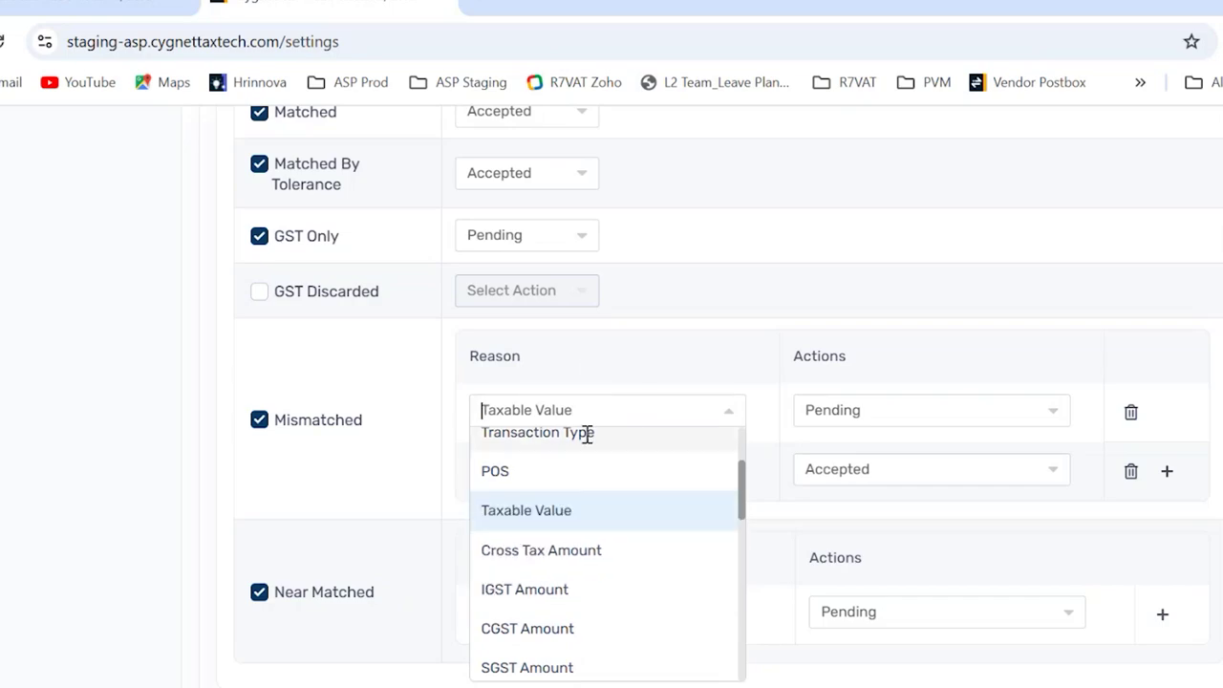
pyautogui.click(560, 593)
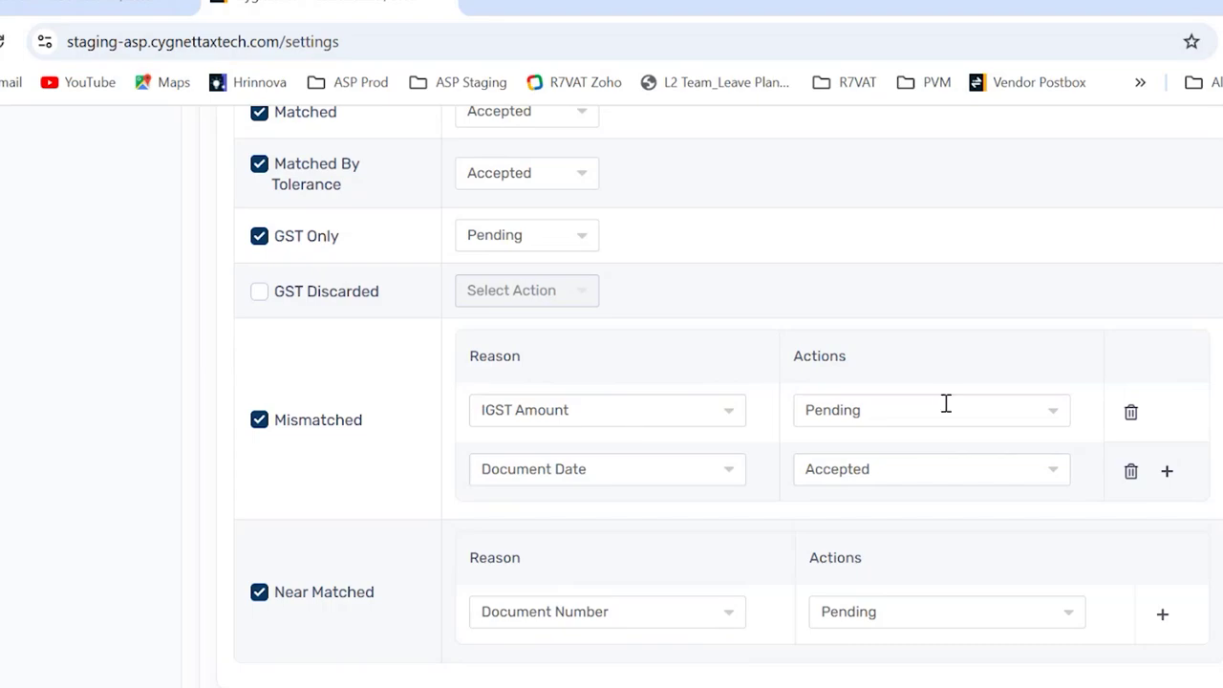
pyautogui.click(904, 408)
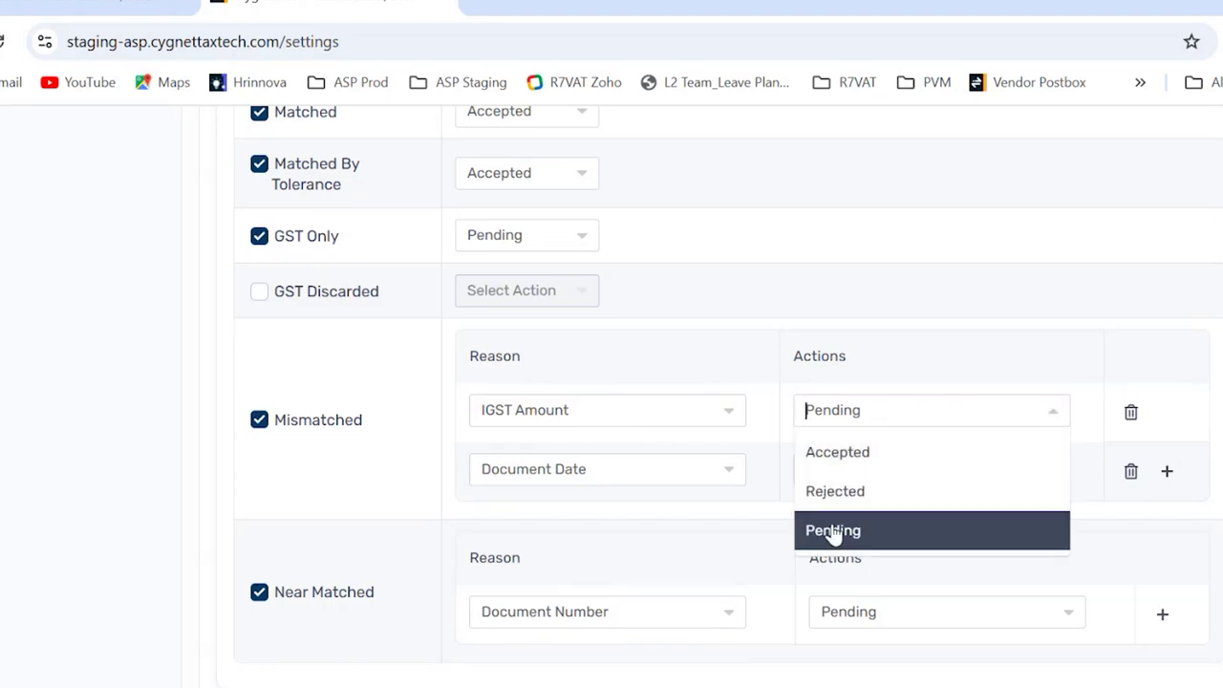
pyautogui.click(497, 648)
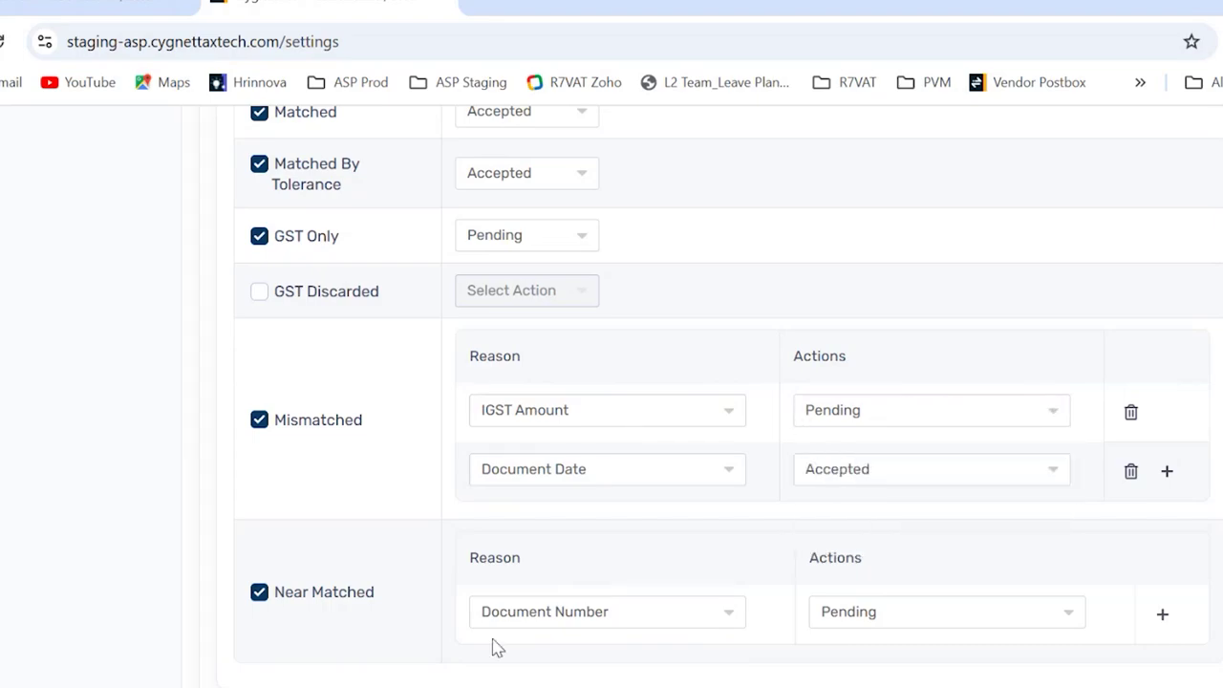
# - Review the reasons and actions available for the Near Matched section
pyautogui.scroll(-1, 497, 647)
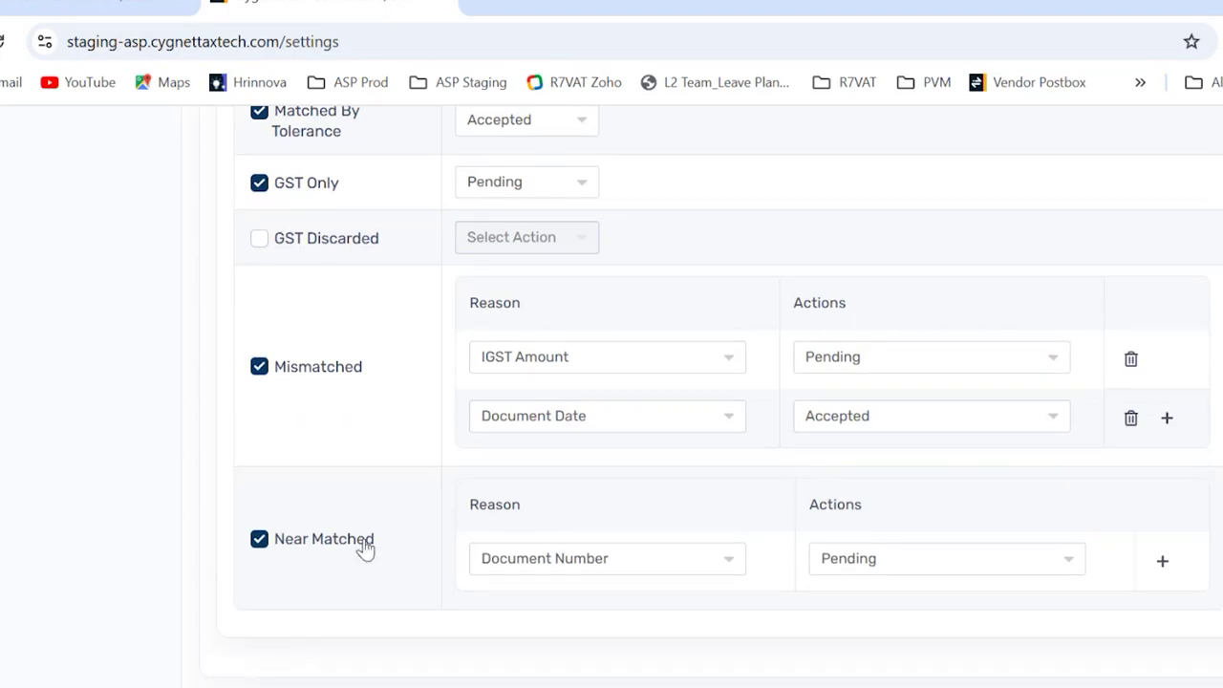
pyautogui.click(576, 558)
pyautogui.scroll(-10, 595, 465)
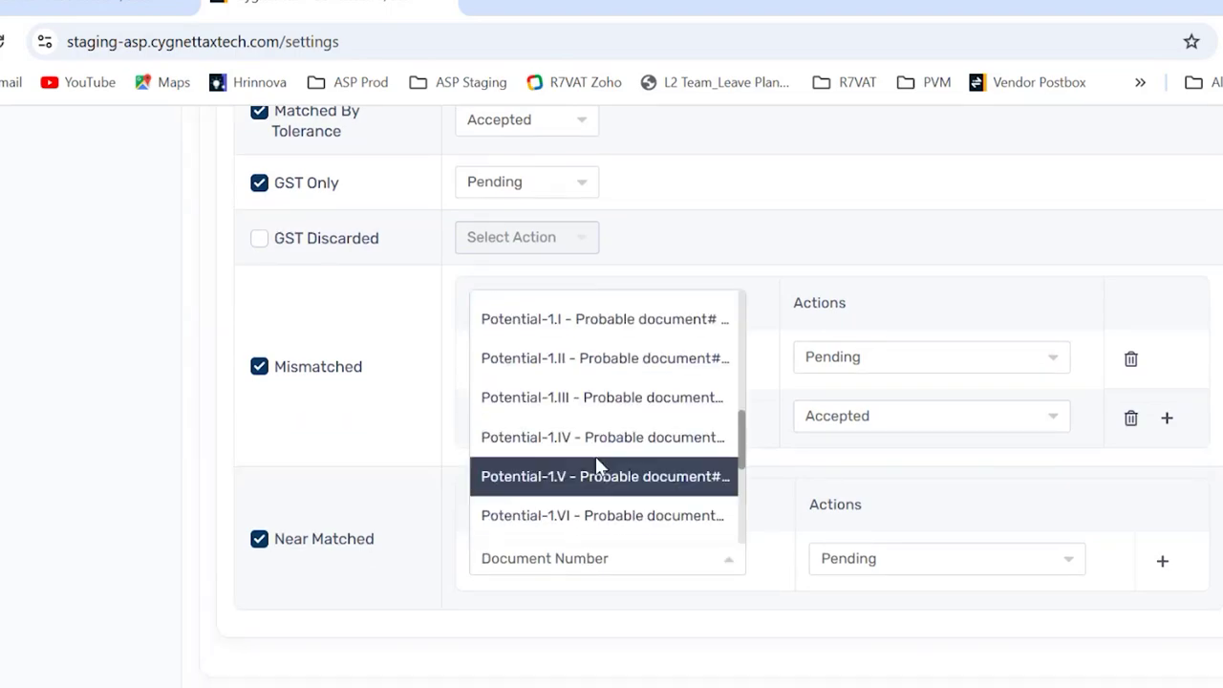
pyautogui.scroll(-5, 595, 465)
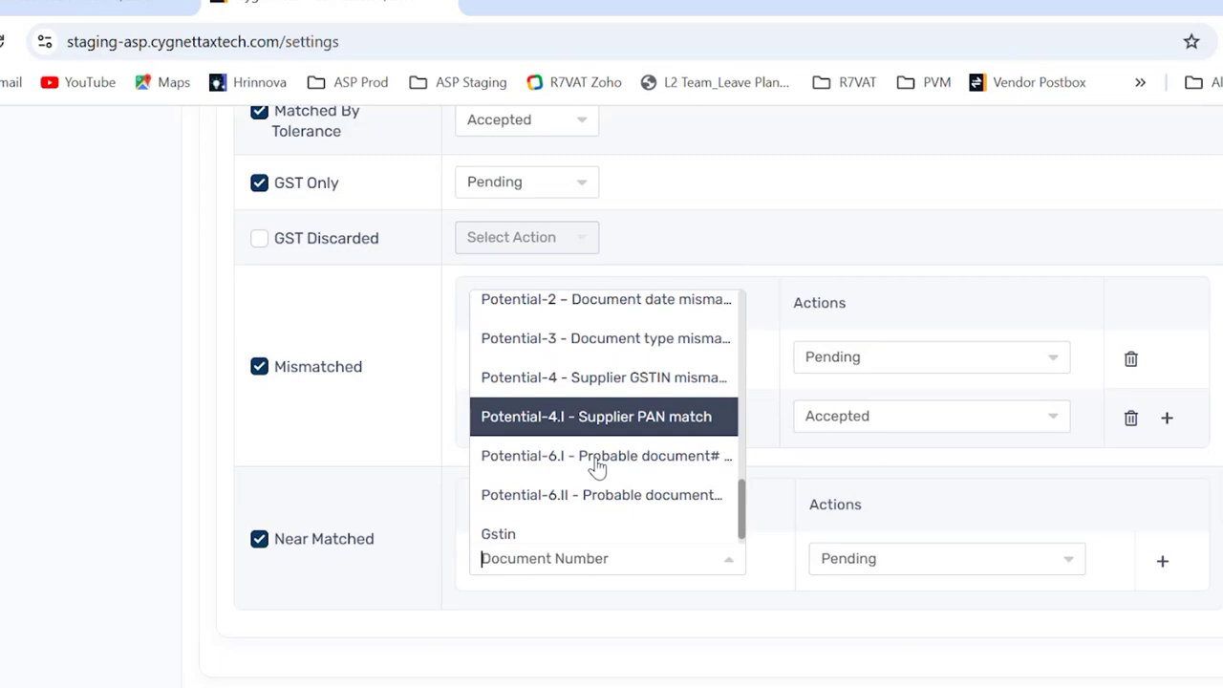
pyautogui.scroll(-1, 596, 465)
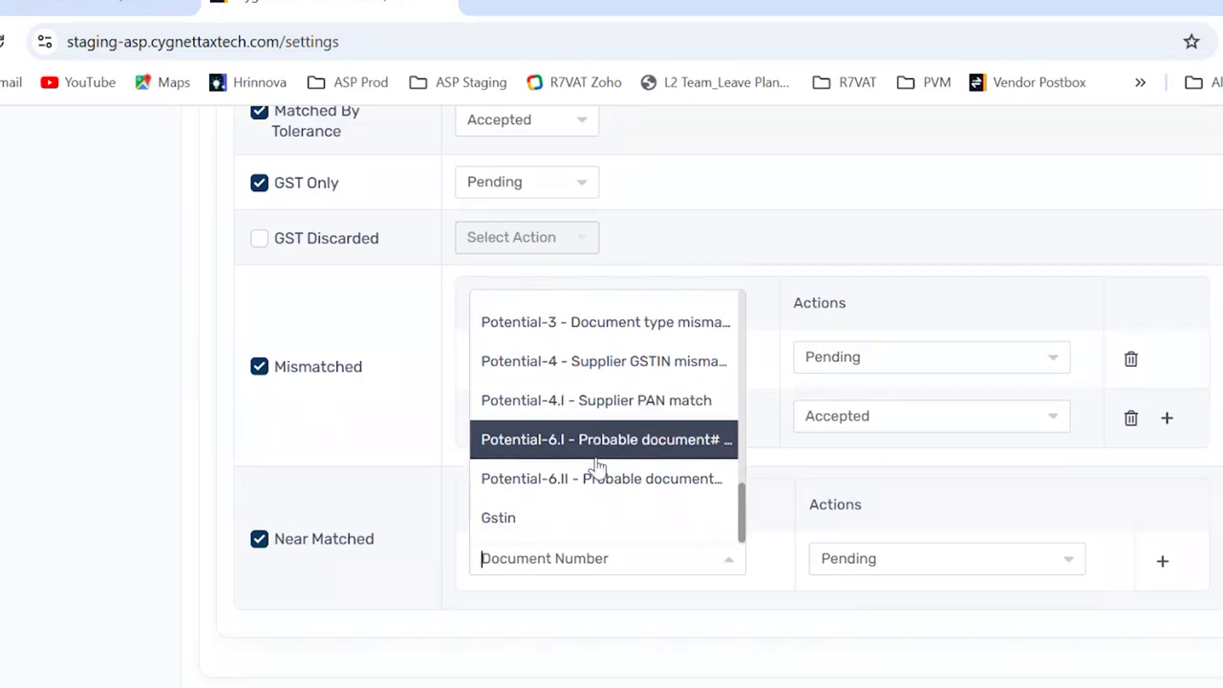
pyautogui.click(881, 568)
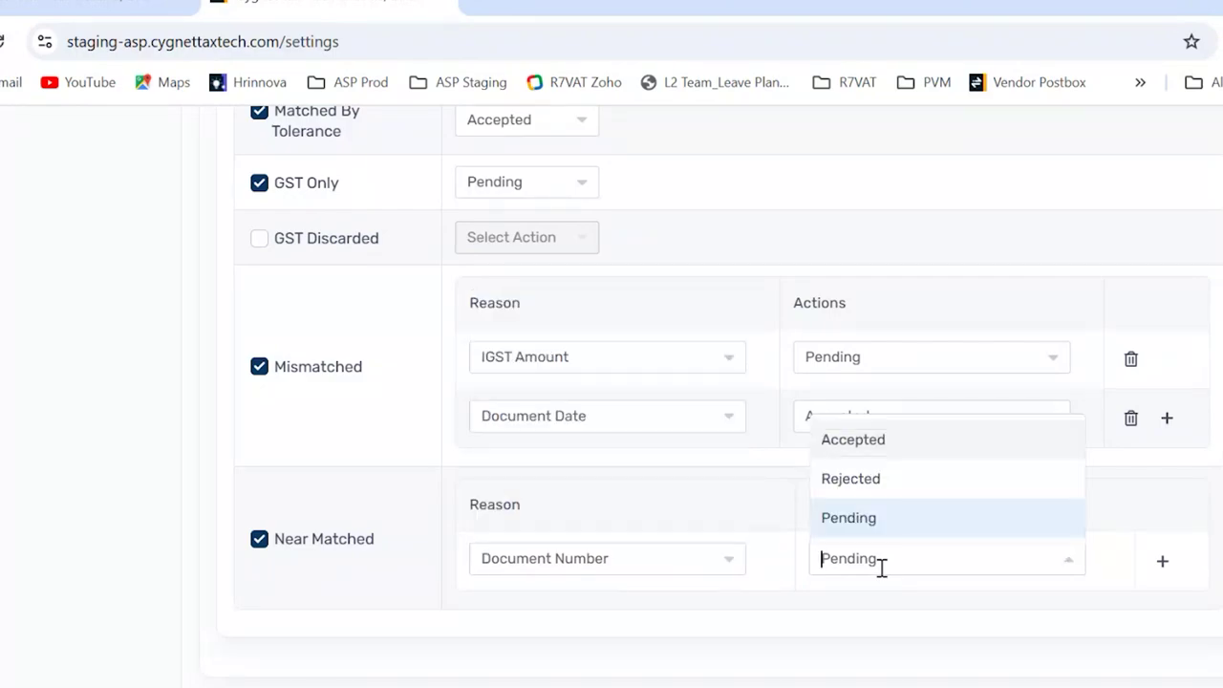
# - Add two blank reason and action rows to the Mismatched section
pyautogui.scroll(1, 1187, 471)
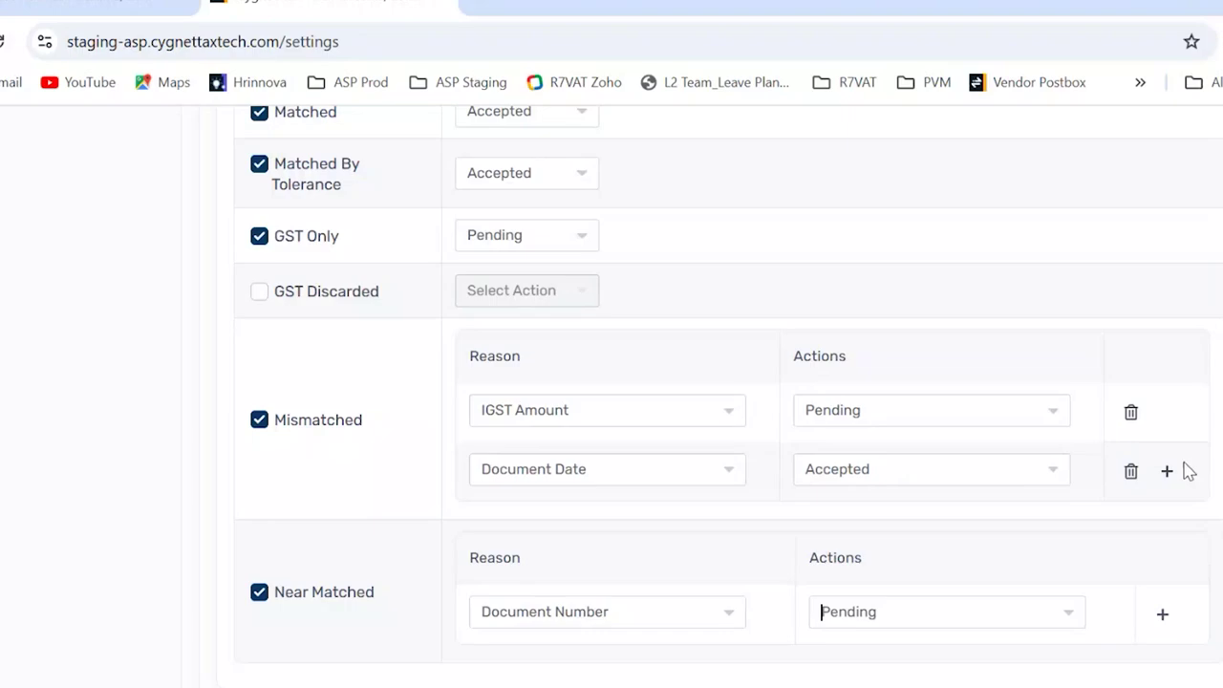
pyautogui.click(1167, 470)
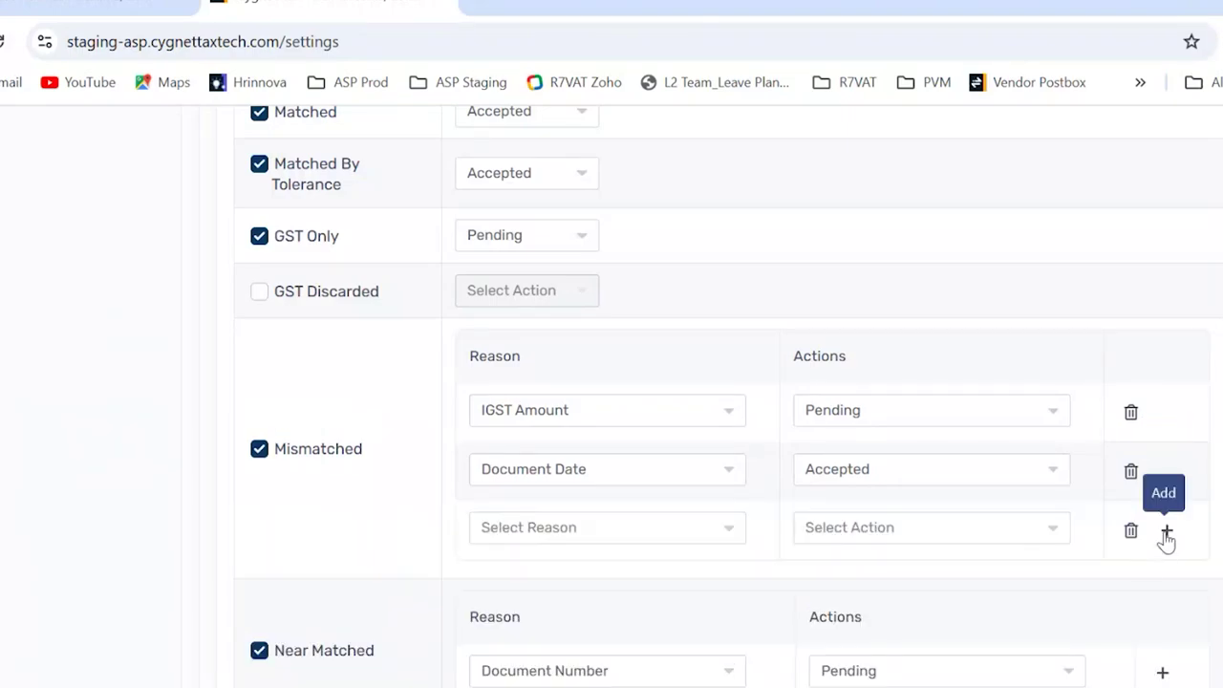
pyautogui.click(1167, 530)
pyautogui.scroll(-3, 950, 573)
pyautogui.scroll(3, 950, 573)
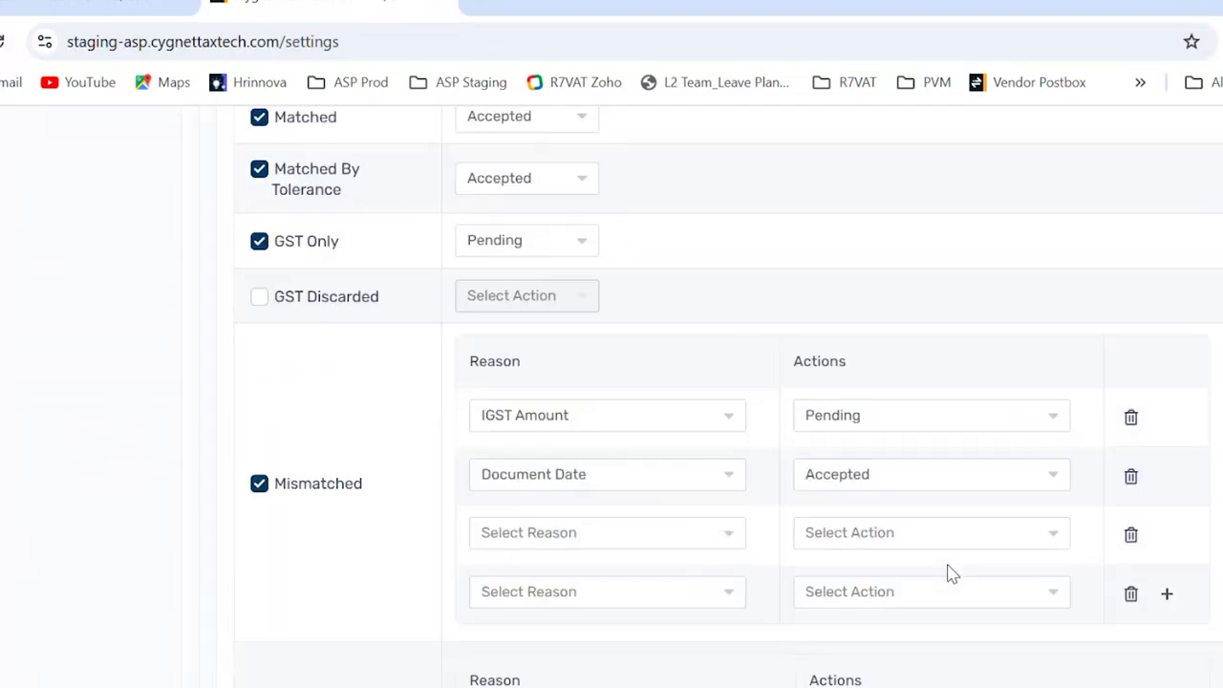
# - Look back over the IMS Regular settings for matching criteria, date difference and tolerance
pyautogui.scroll(4, 949, 573)
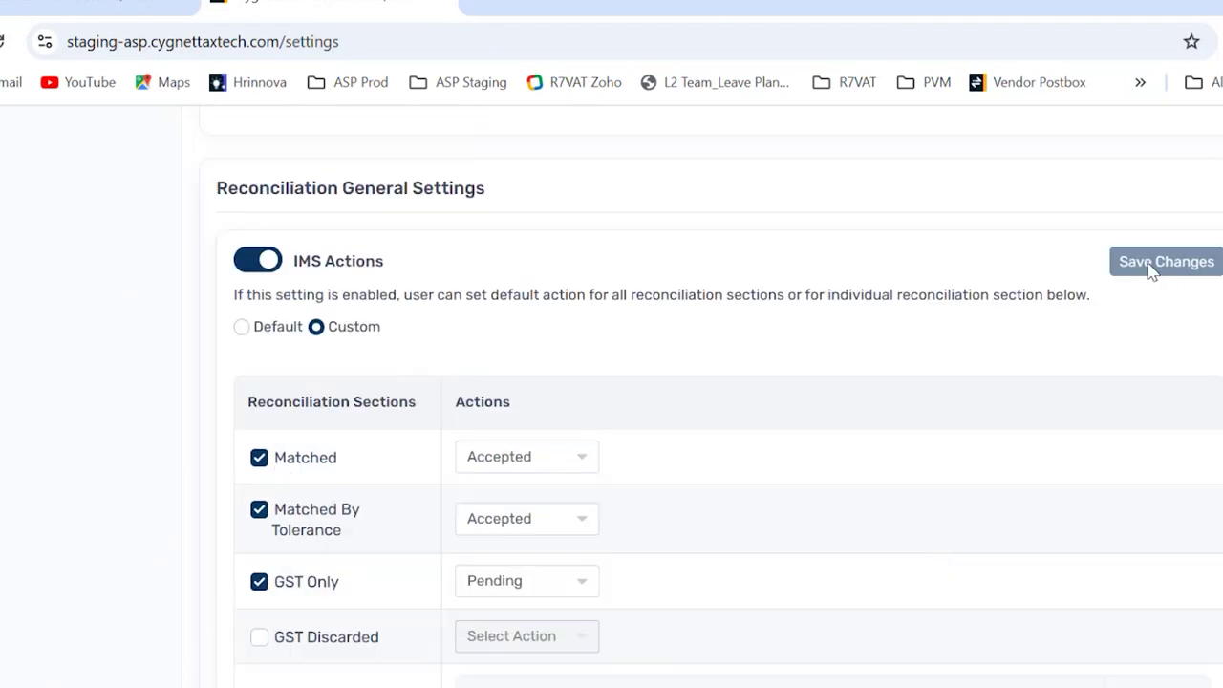
pyautogui.scroll(7, 813, 409)
pyautogui.scroll(10, 813, 402)
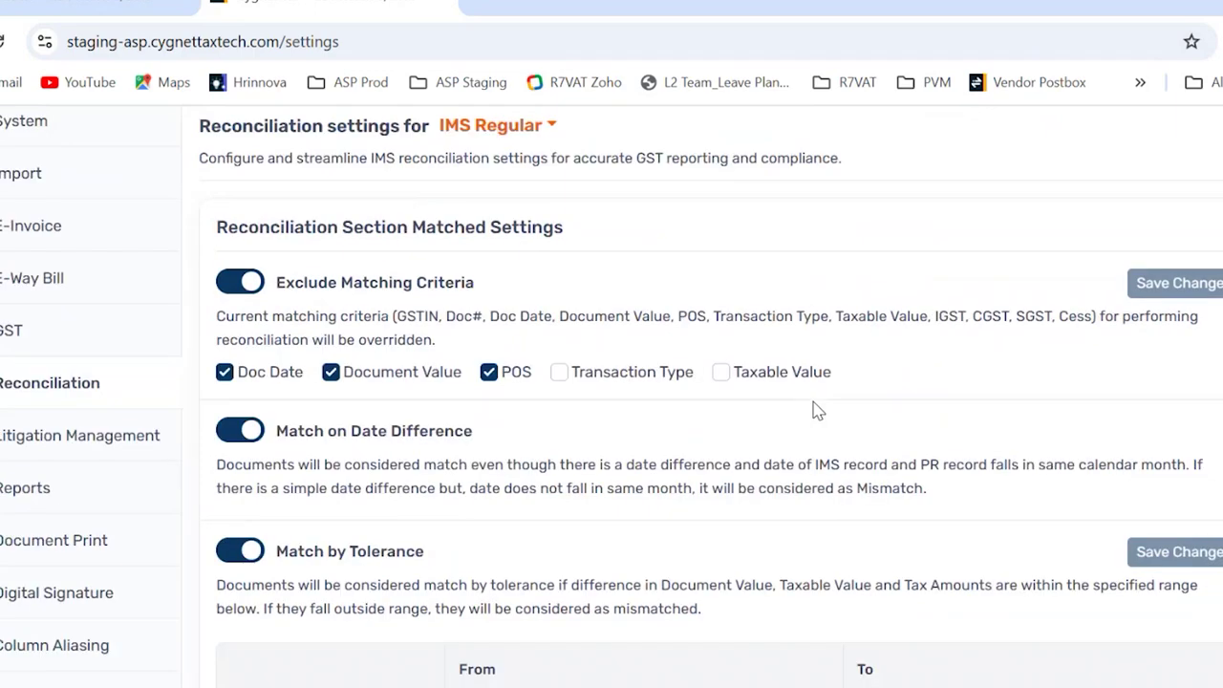
pyautogui.scroll(-10, 817, 411)
pyautogui.scroll(5, 813, 401)
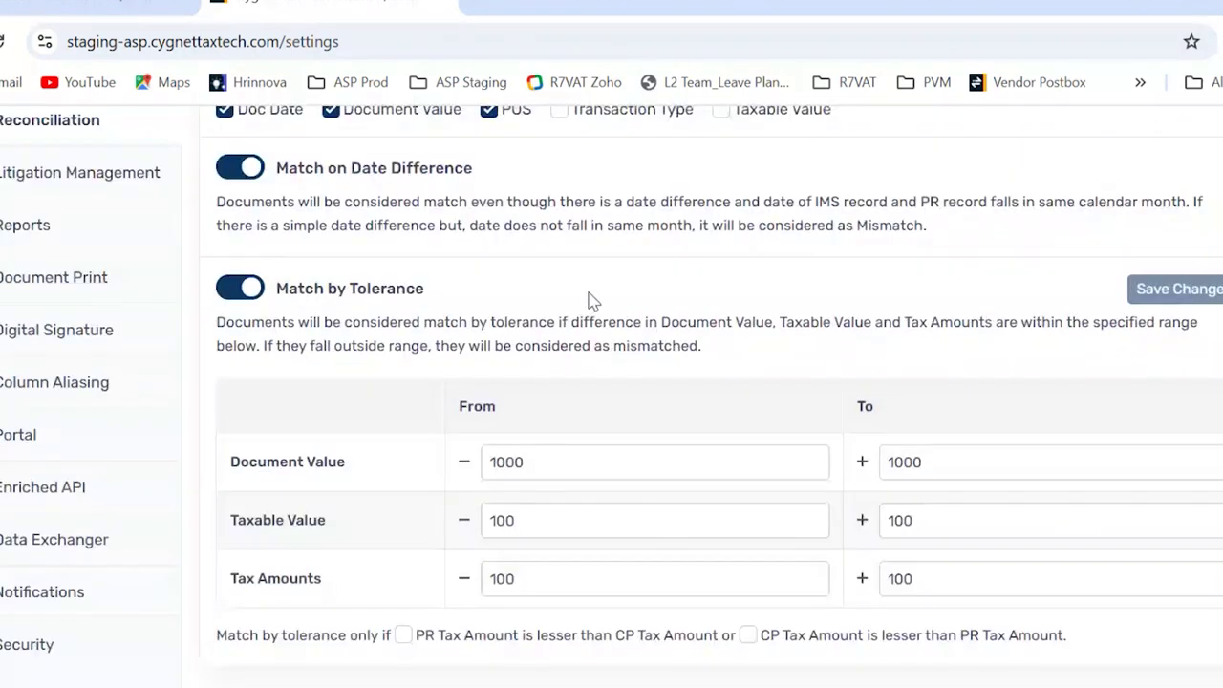
# - Return to the Invoice Management System's Reconciliation page and view the available reconciliation actions
pyautogui.moveTo(63, 6)
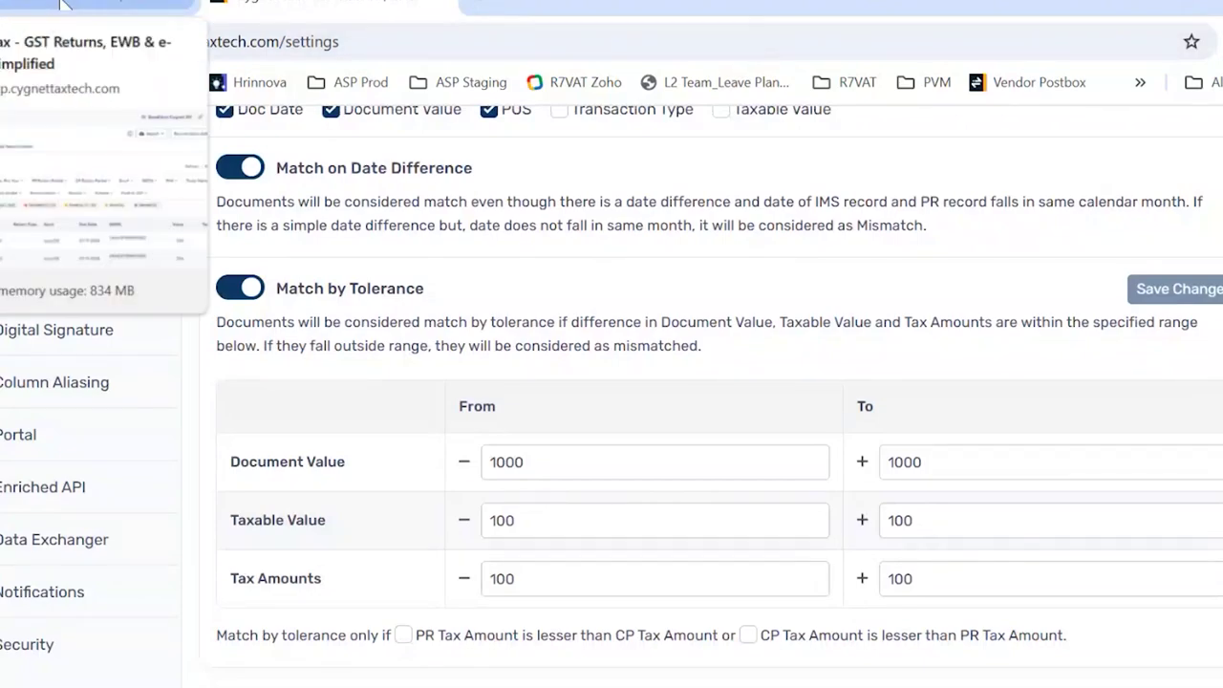
pyautogui.click(60, 4)
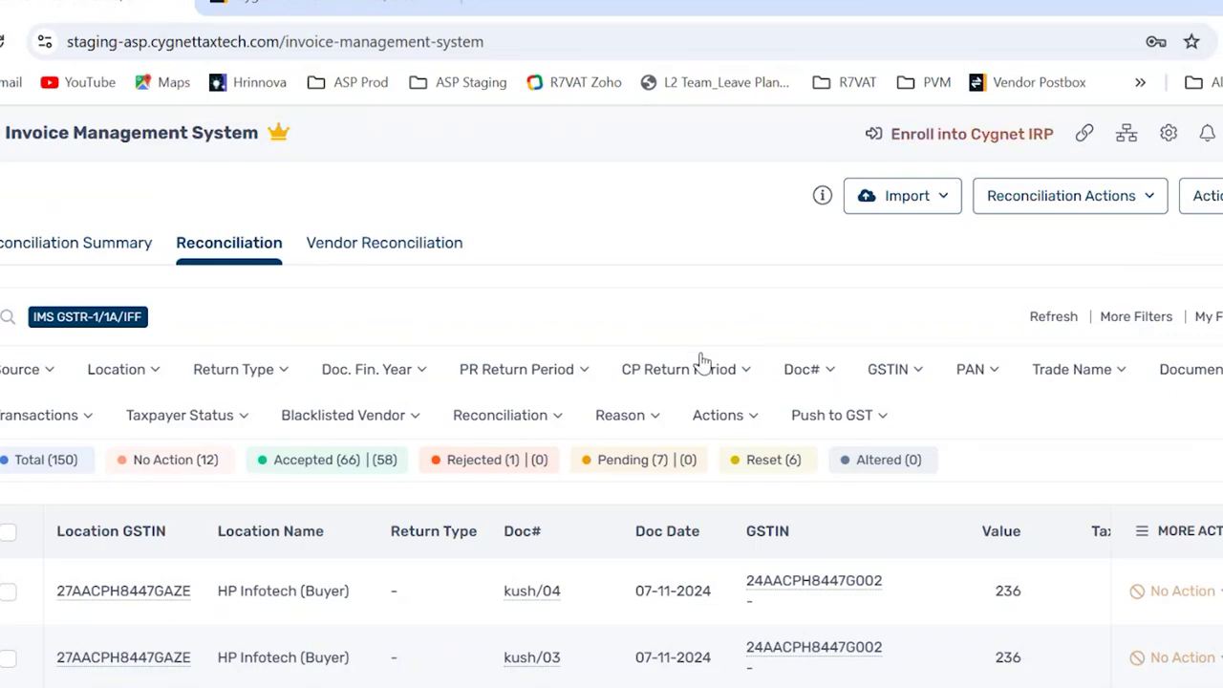
pyautogui.click(1021, 195)
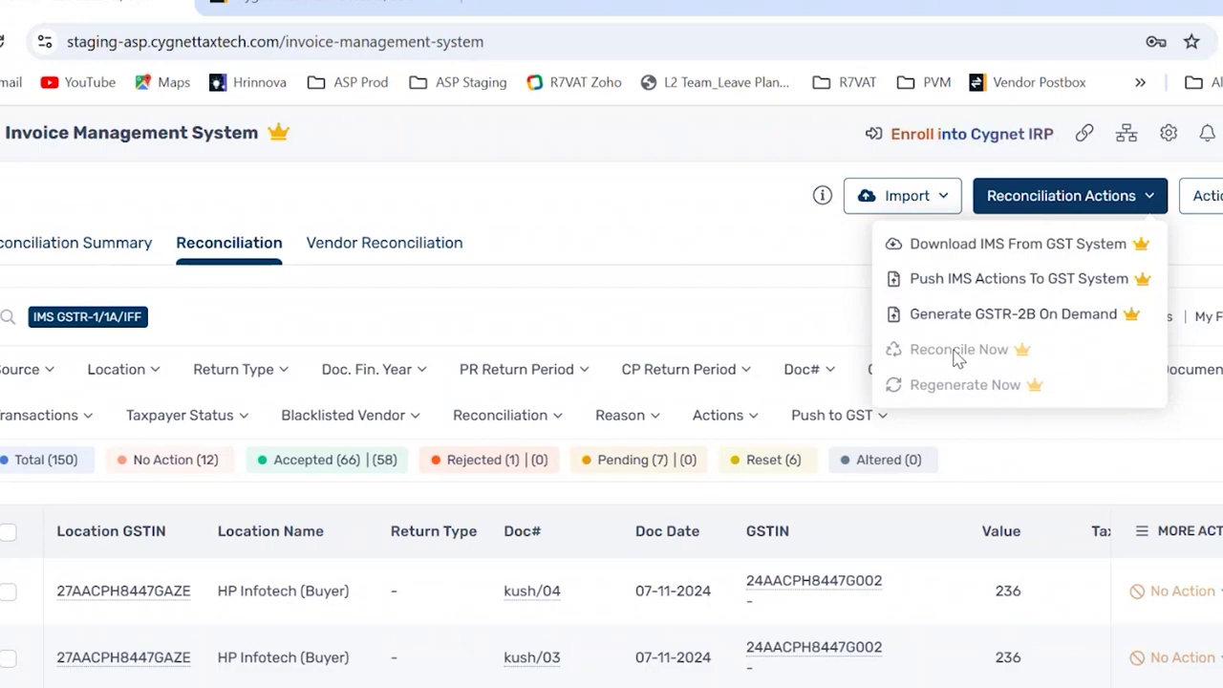
pyautogui.click(745, 299)
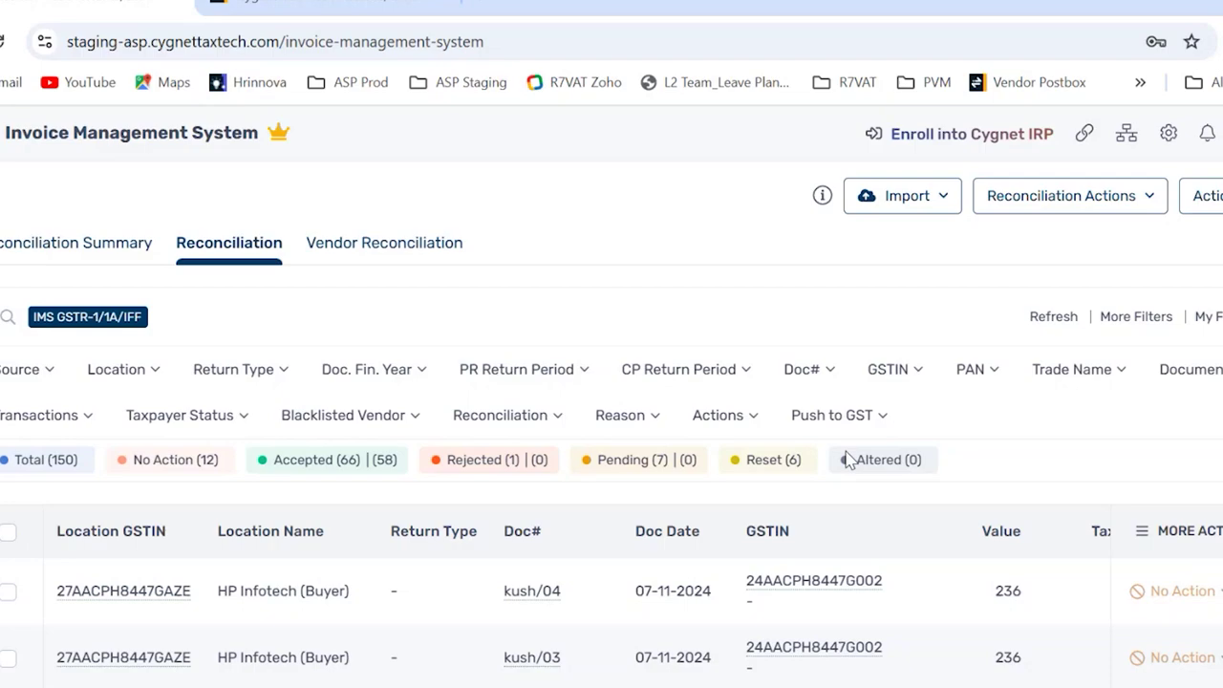
# - Look over the reconciliation records' columns and open Bulk Action for them
pyautogui.scroll(-3, 1213, 431)
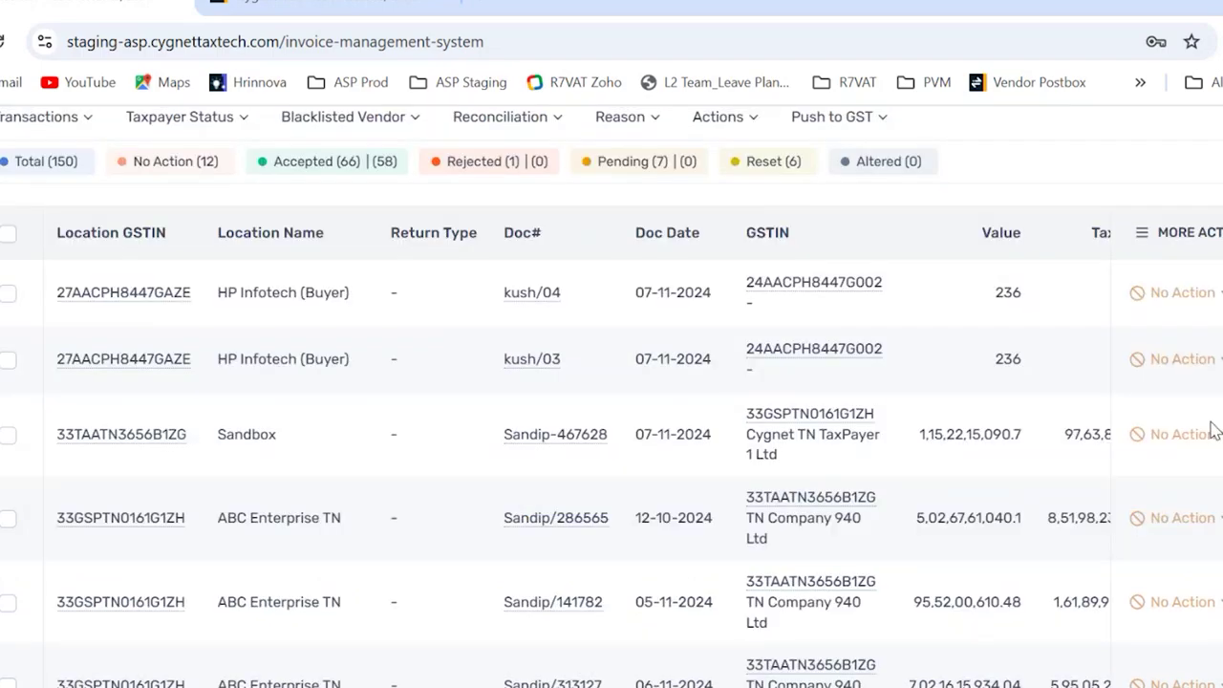
pyautogui.hscroll(5, 960, 505)
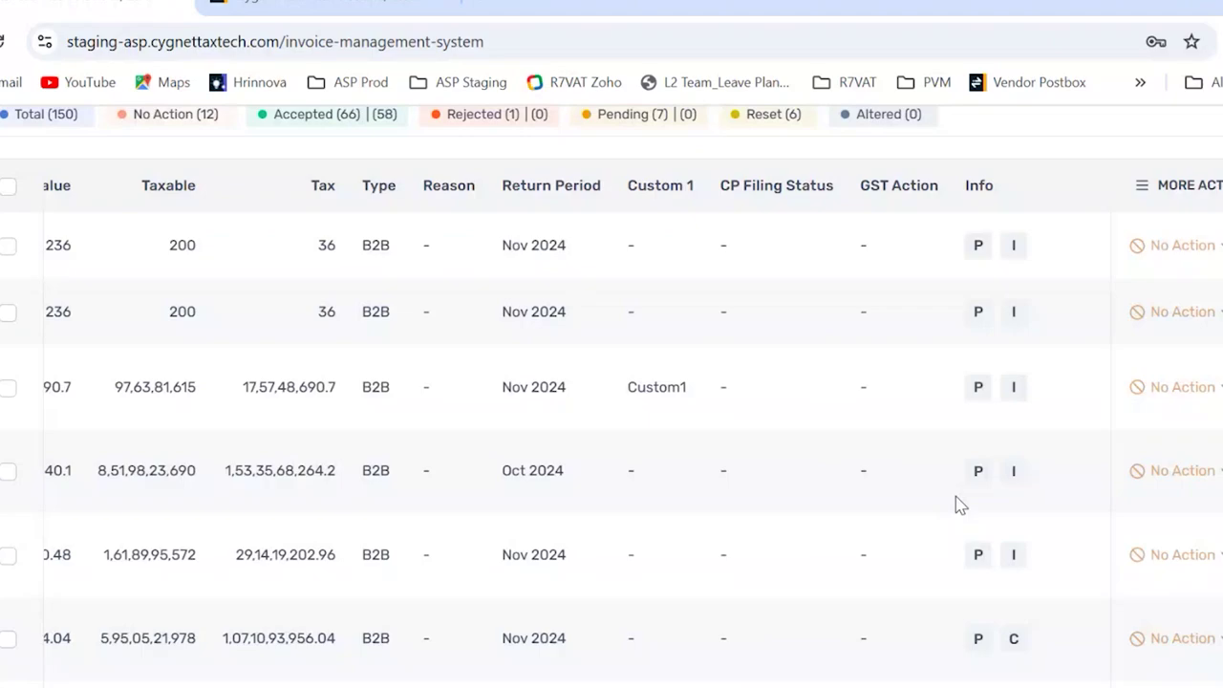
pyautogui.scroll(2, 1162, 368)
pyautogui.click(1162, 368)
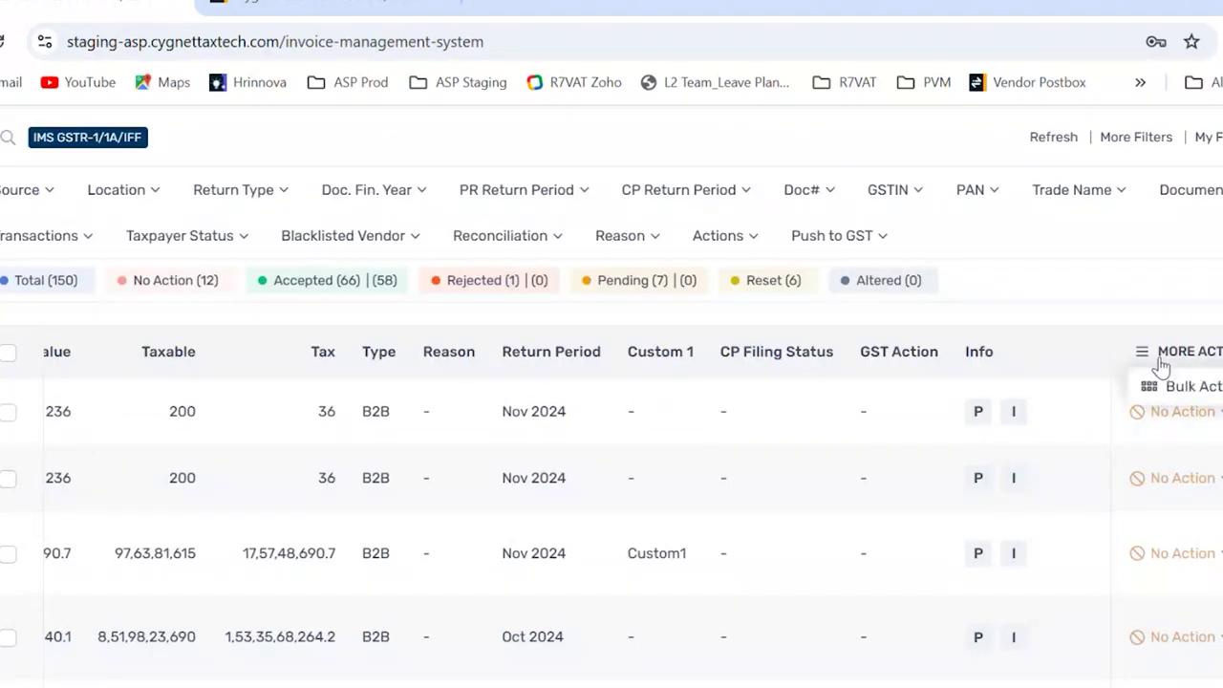
pyautogui.click(1175, 390)
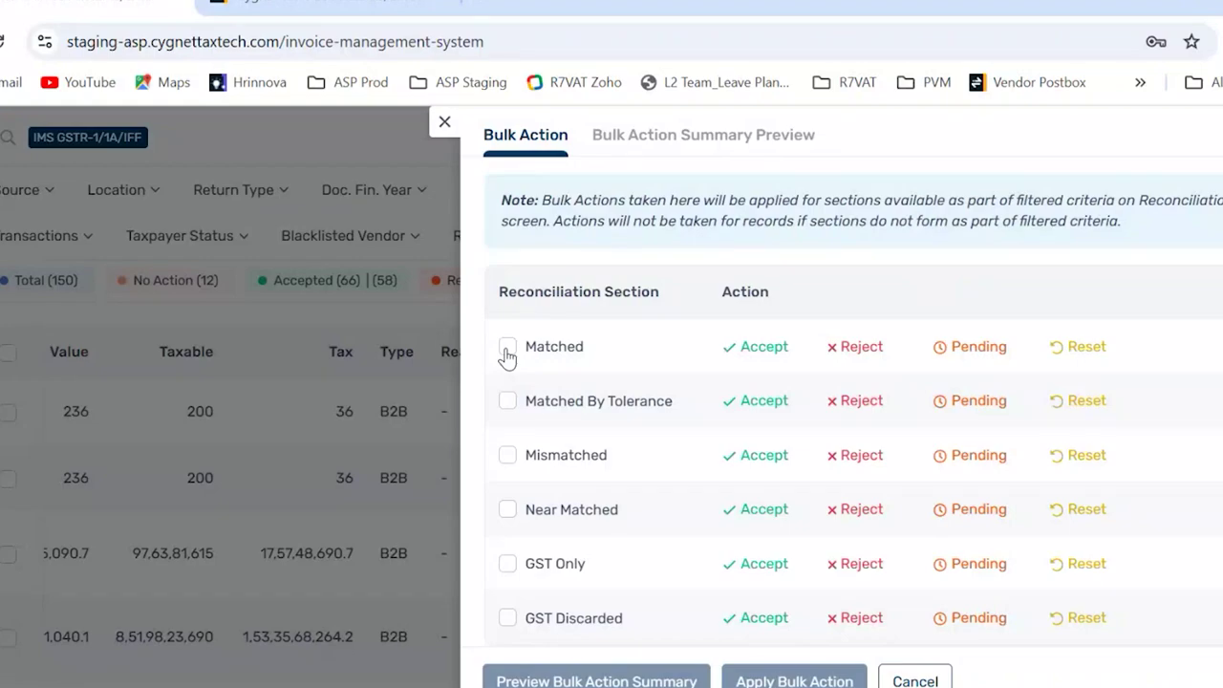
# - Set the bulk action to Accept for Matched and Matched By Tolerance, and to Reject for Mismatched
pyautogui.click(507, 347)
pyautogui.click(765, 344)
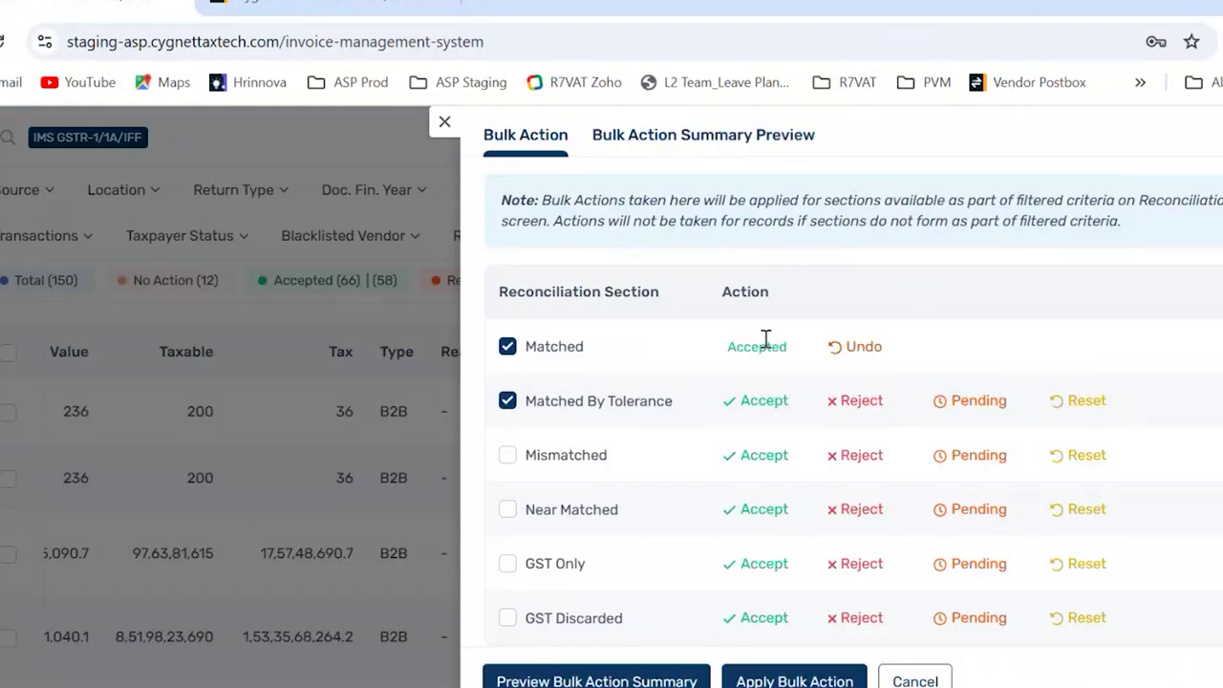
pyautogui.click(763, 401)
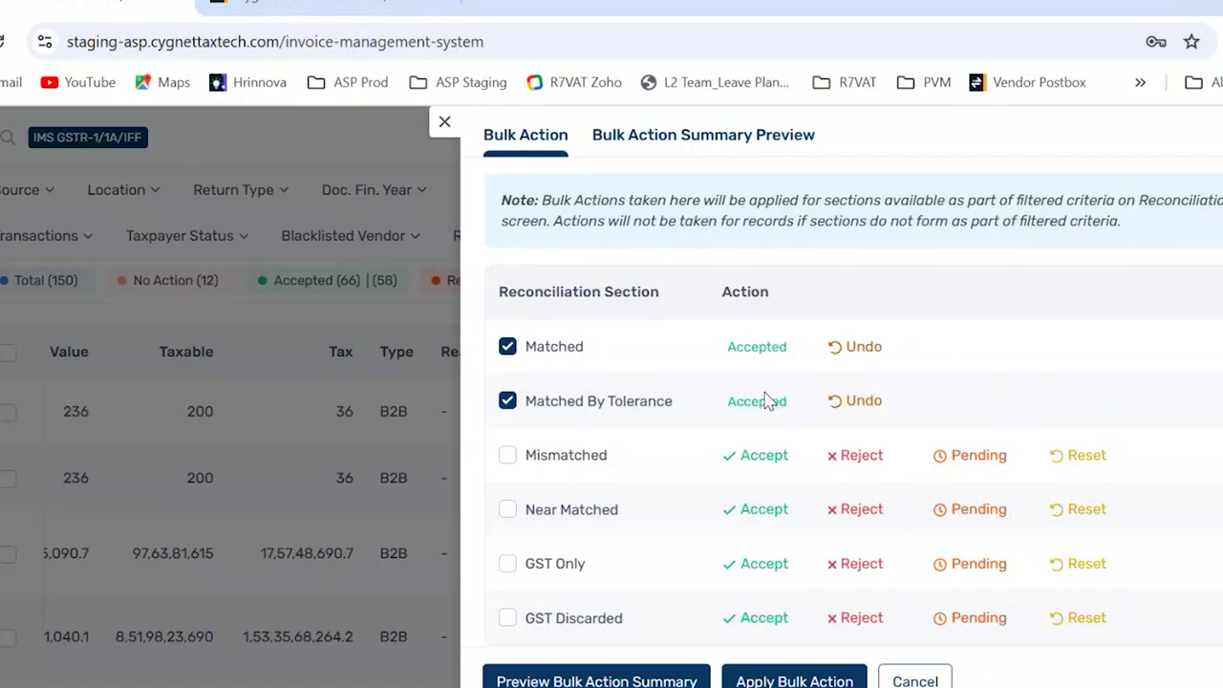
pyautogui.click(855, 456)
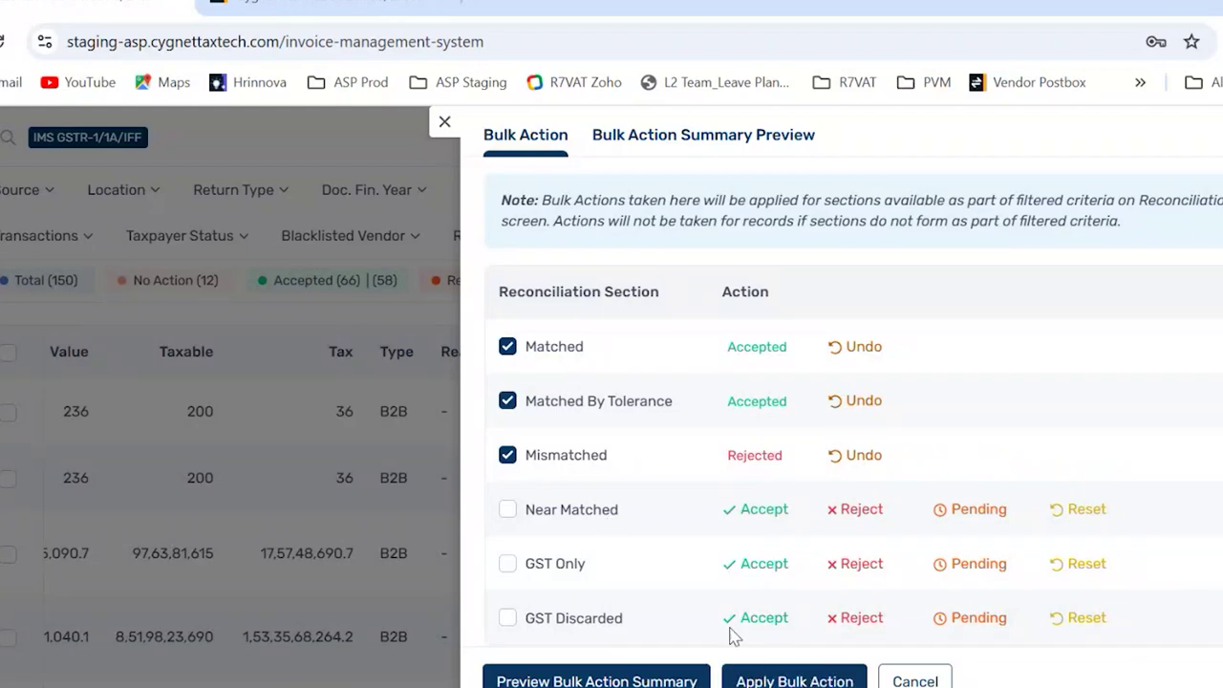
# - Preview the bulk action summary and examine the Actions Impact Summary table across its columns
pyautogui.click(602, 681)
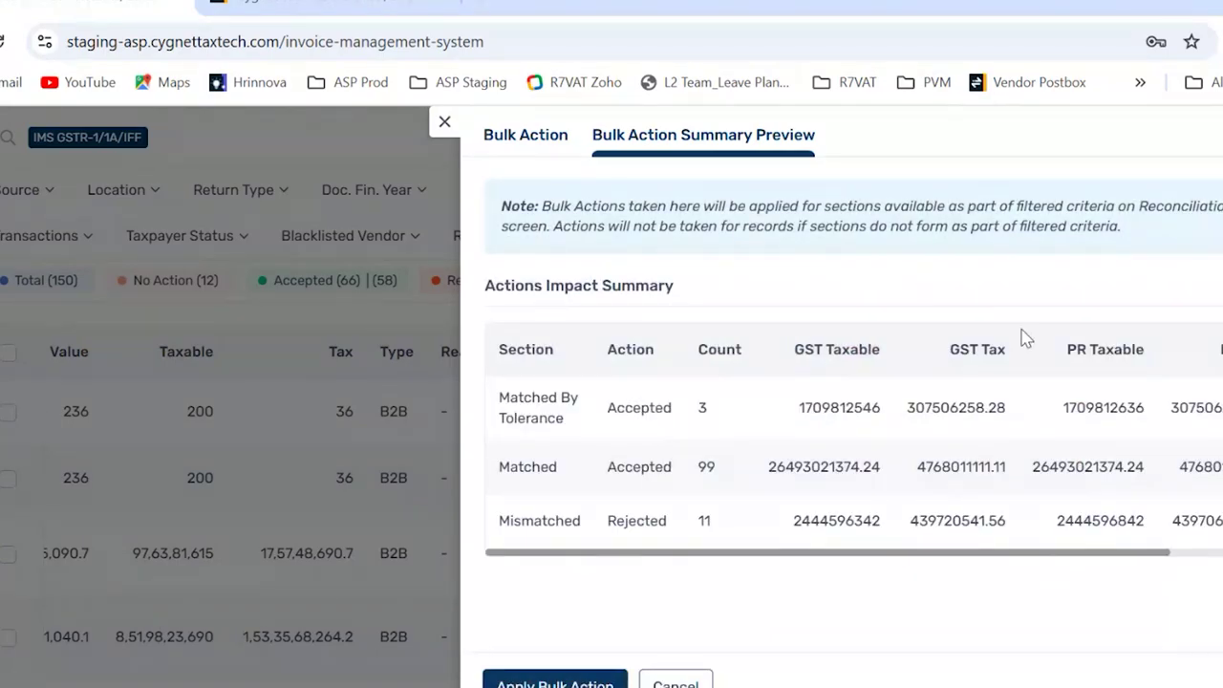
pyautogui.moveTo(1105, 552); pyautogui.dragTo(1191, 552)
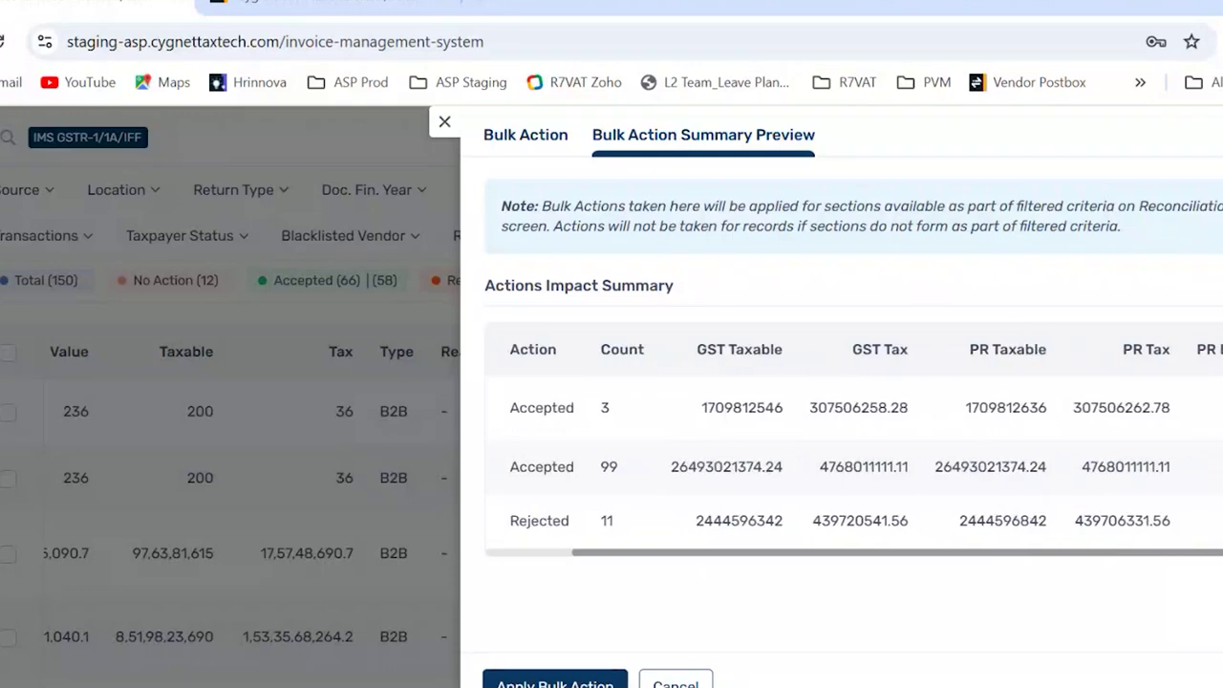
pyautogui.hscroll(-5, 726, 390)
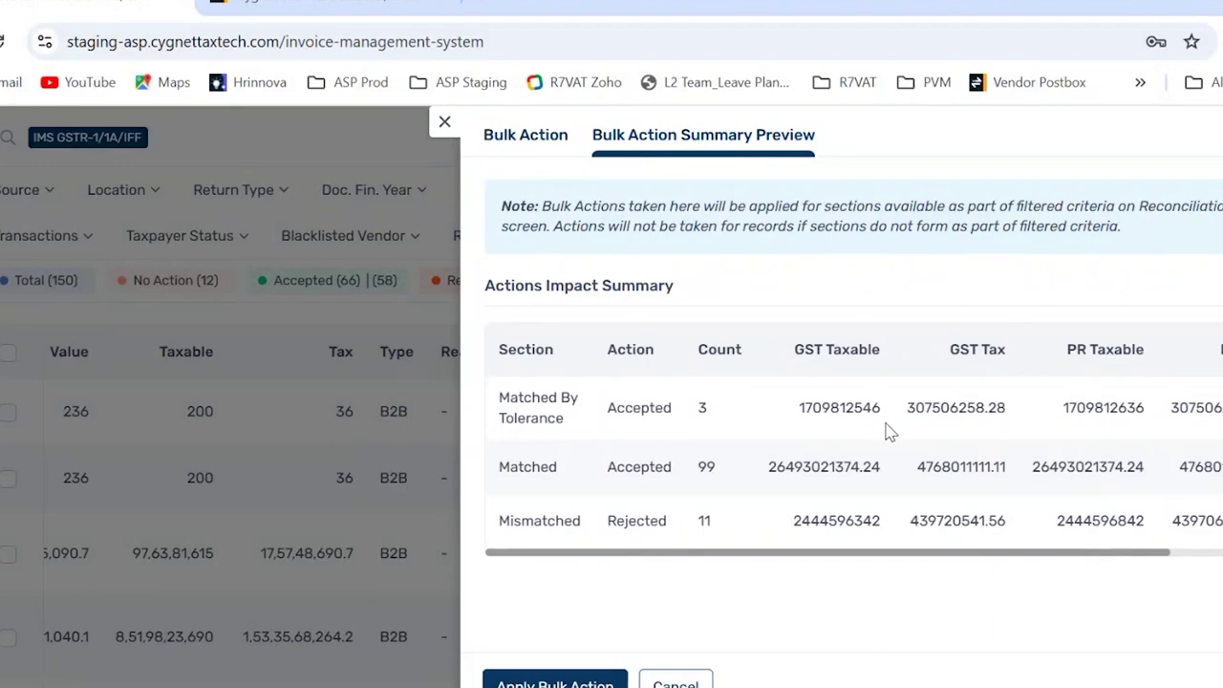
# - Close the bulk action summary preview without applying it and look over the reconciliation records and their current actions
pyautogui.click(444, 122)
pyautogui.scroll(-5, 789, 475)
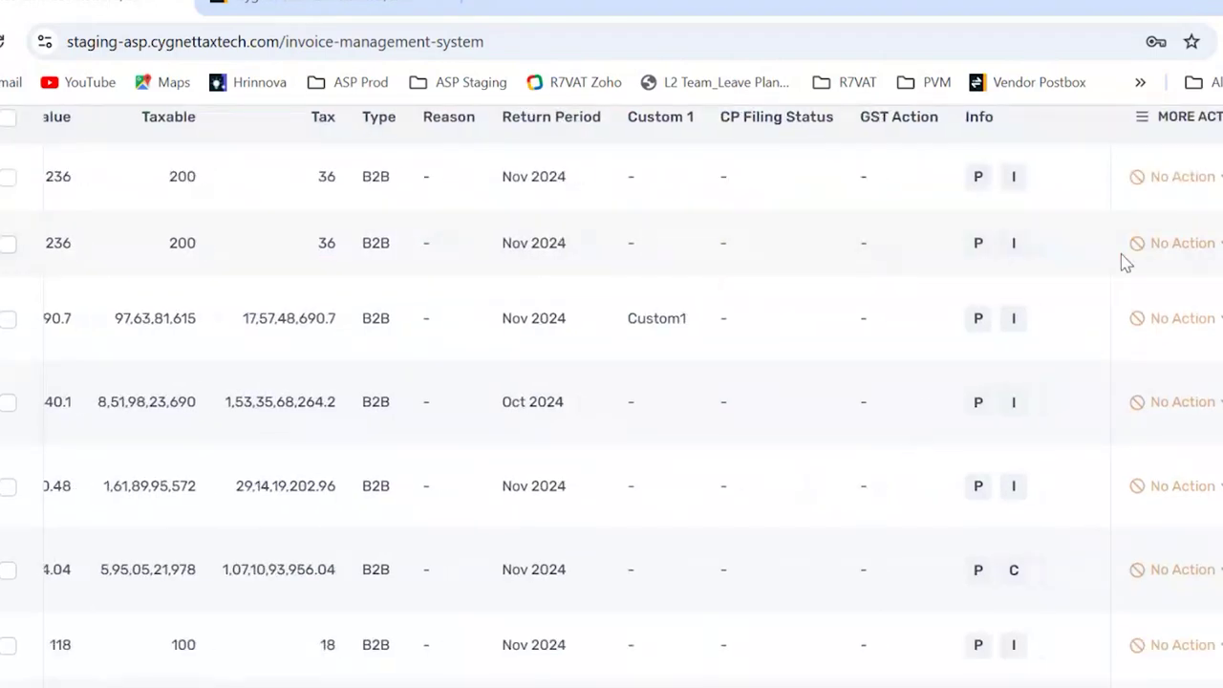
pyautogui.scroll(-10, 1119, 260)
pyautogui.scroll(5, 1125, 263)
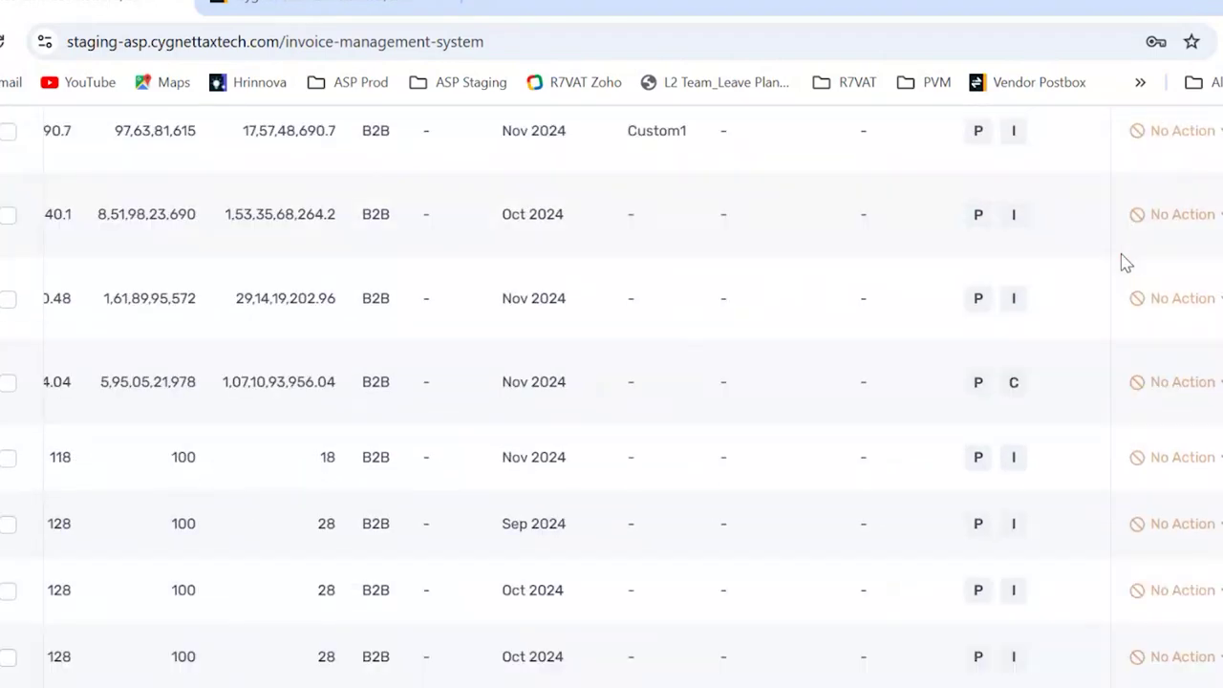
pyautogui.scroll(10, 1126, 263)
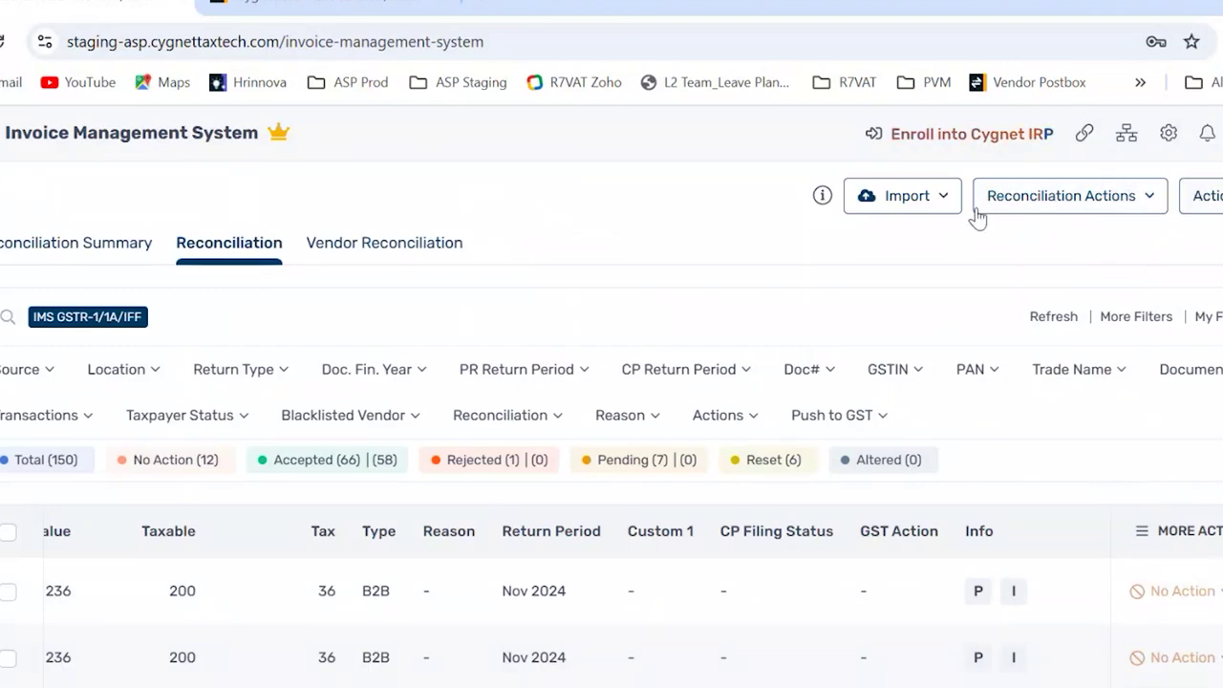
# - View the general actions and the available import options for the Reconciliation page
pyautogui.click(1215, 212)
pyautogui.click(946, 325)
pyautogui.click(902, 195)
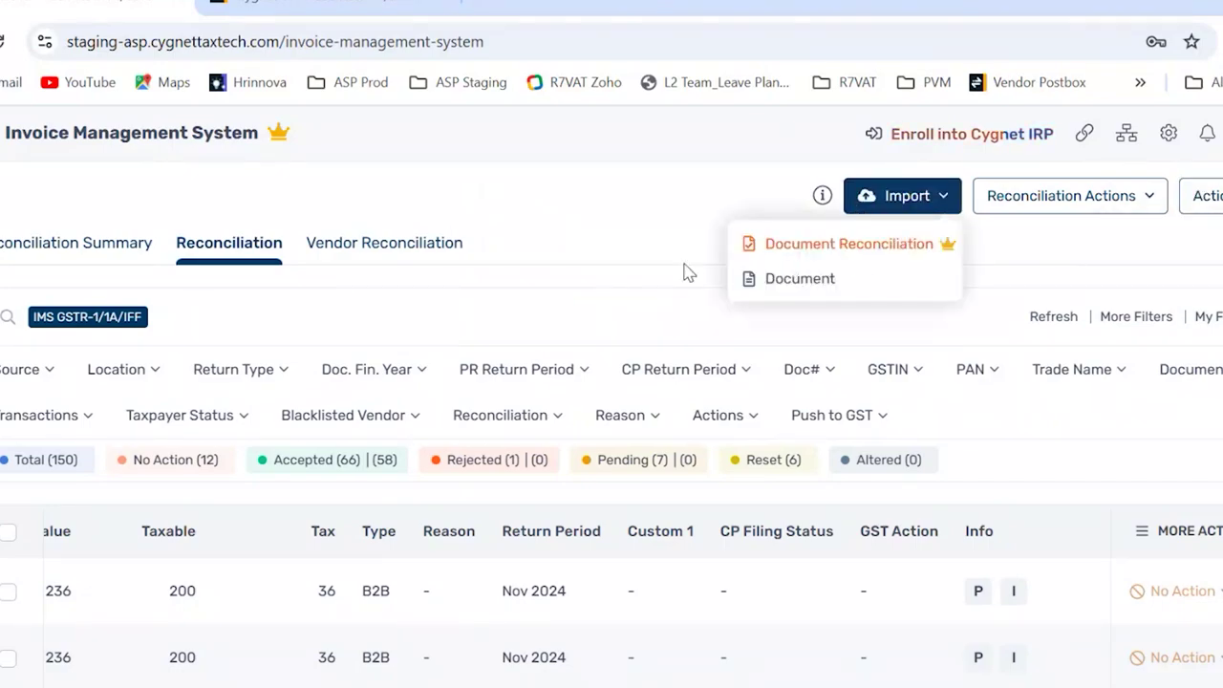
pyautogui.click(588, 274)
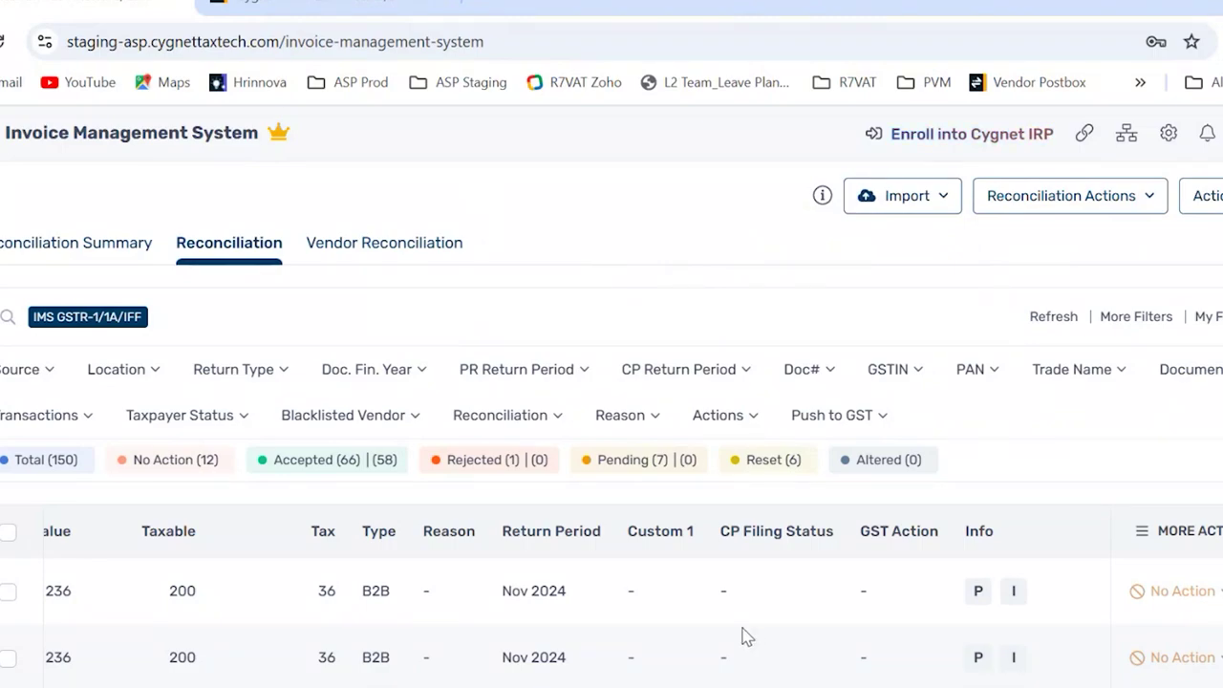
# - Open the Push IMS Actions To GST System confirmation, read its note, and close it without pushing
pyautogui.scroll(-3, 747, 637)
pyautogui.scroll(2, 747, 638)
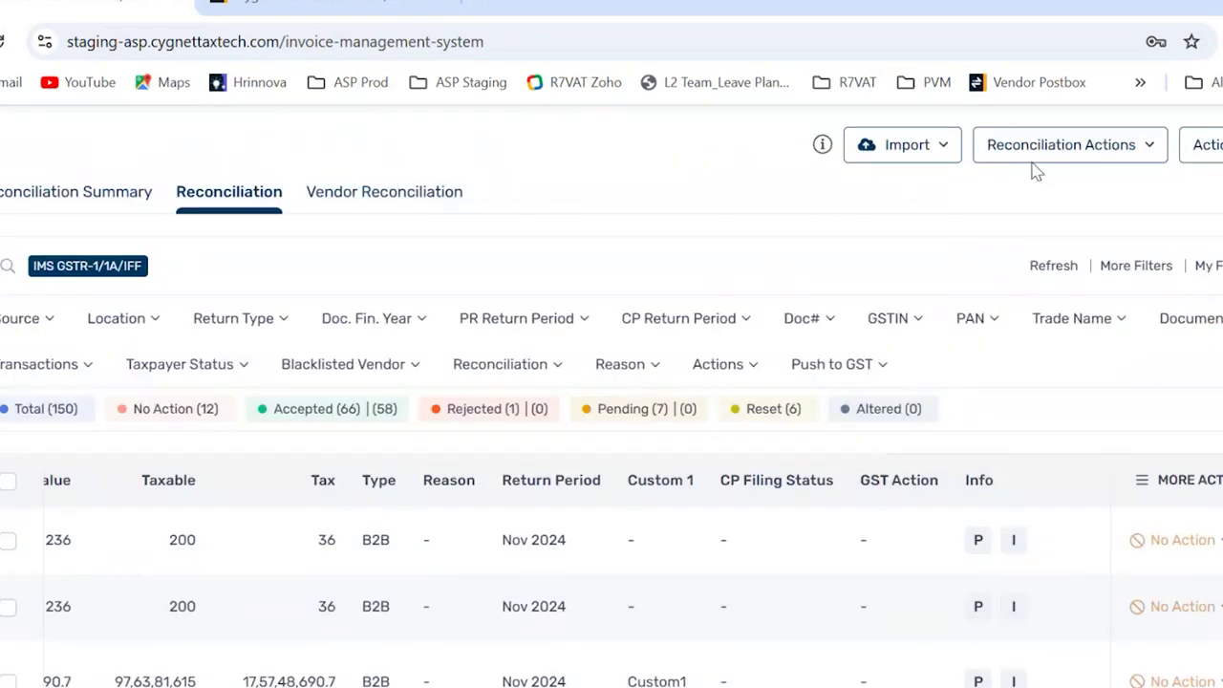
pyautogui.click(1030, 147)
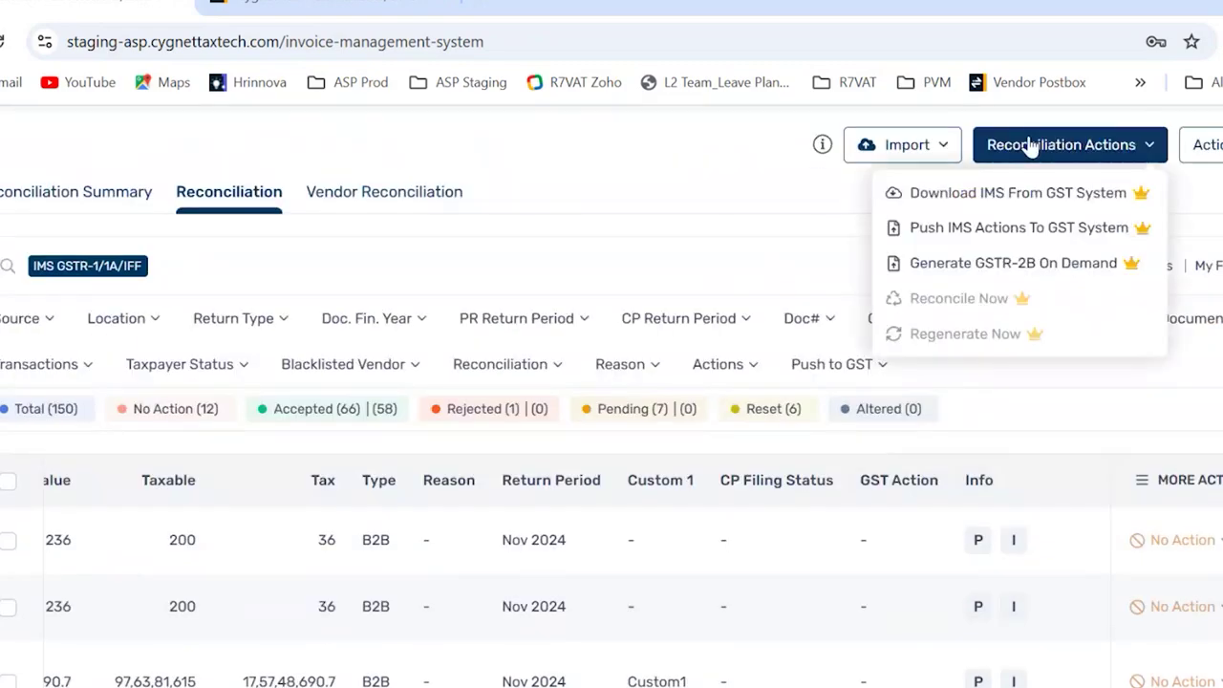
pyautogui.click(965, 229)
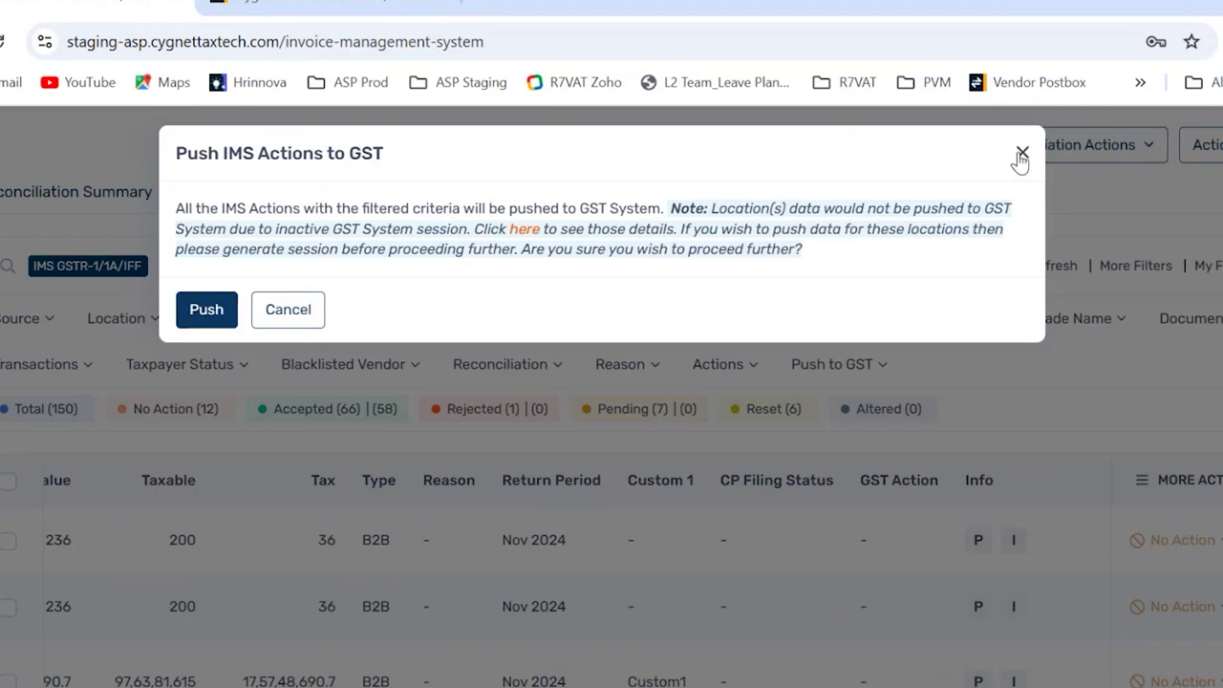
pyautogui.click(1022, 155)
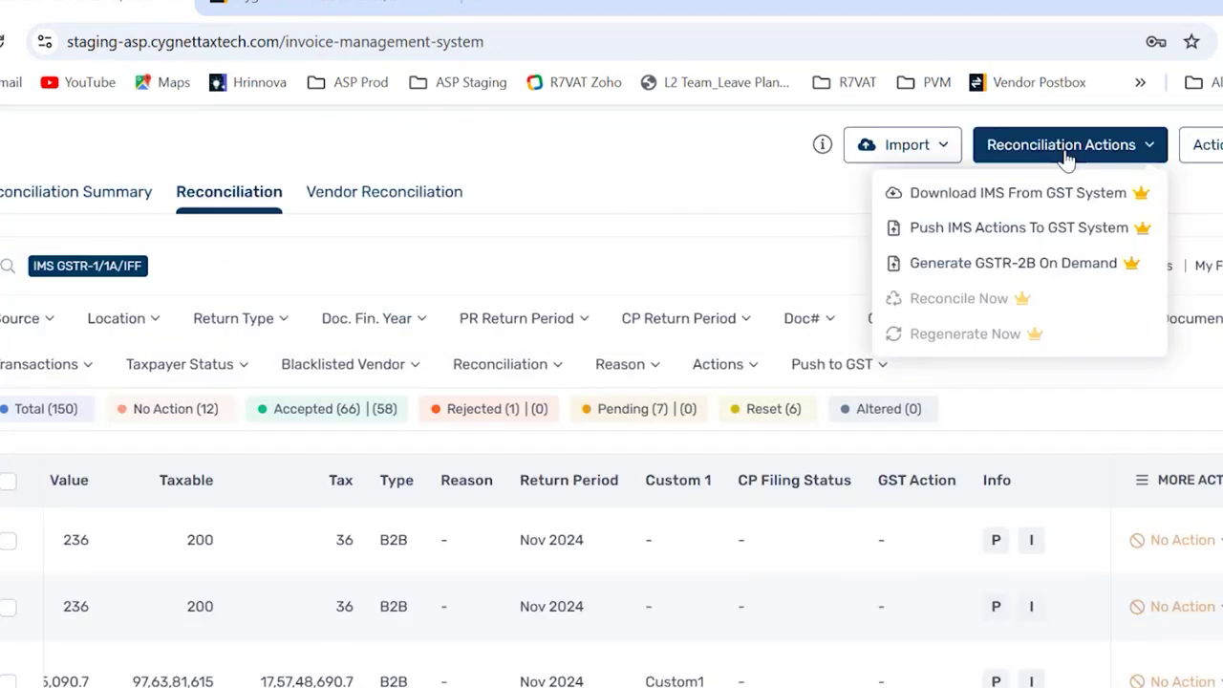
# - Open Generate GSTR-2B On Demand, review the Sync GSTR-2B option and its notes, and close the dialog without downloading
pyautogui.click(992, 271)
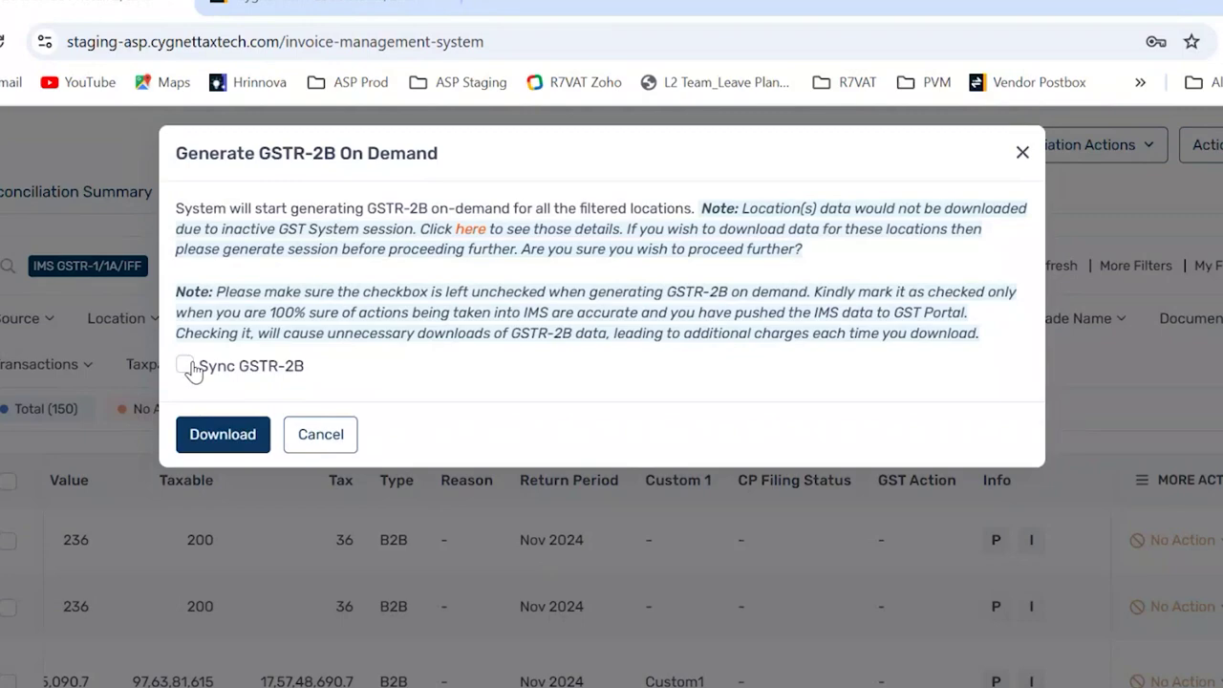
pyautogui.click(194, 372)
pyautogui.click(1021, 154)
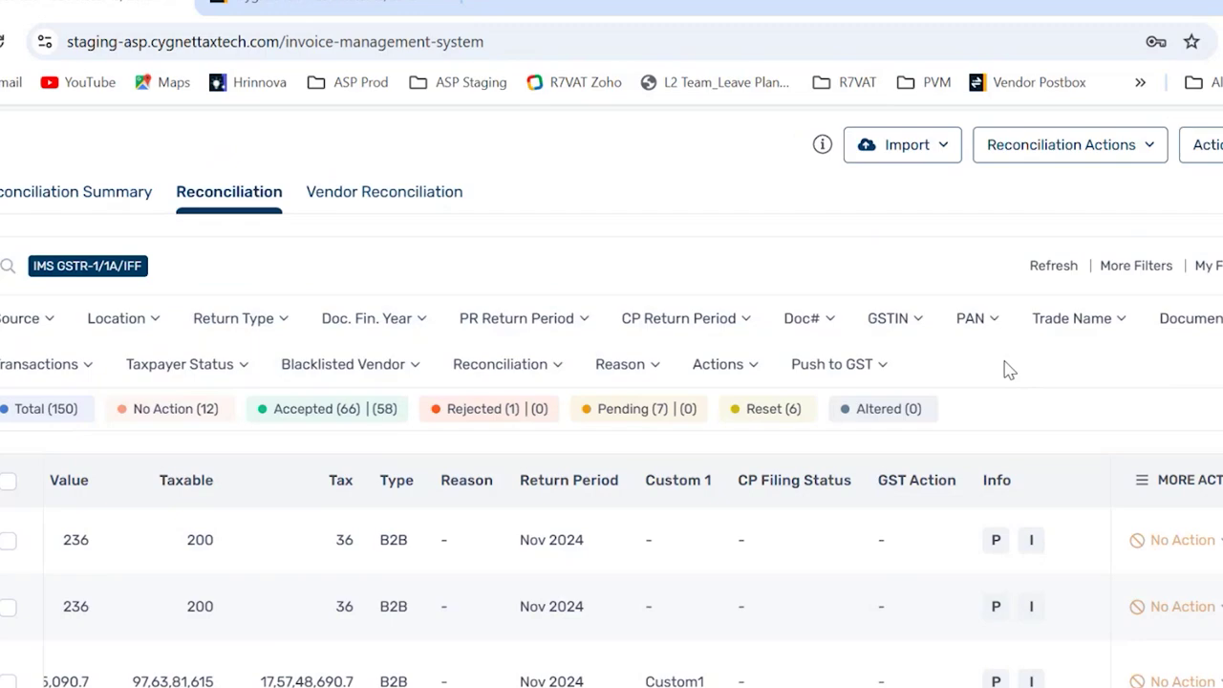
# - Review the reconciliation actions again and look through the records list for their reconciliation sections and action statuses
pyautogui.click(1054, 158)
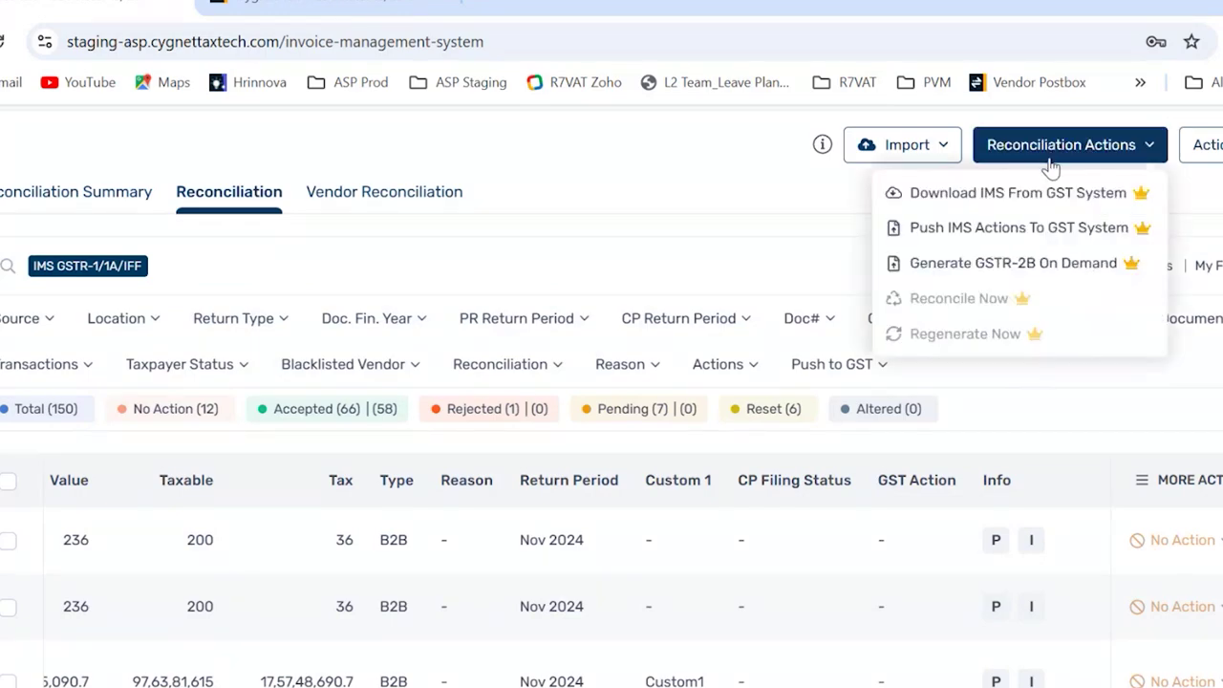
pyautogui.click(779, 276)
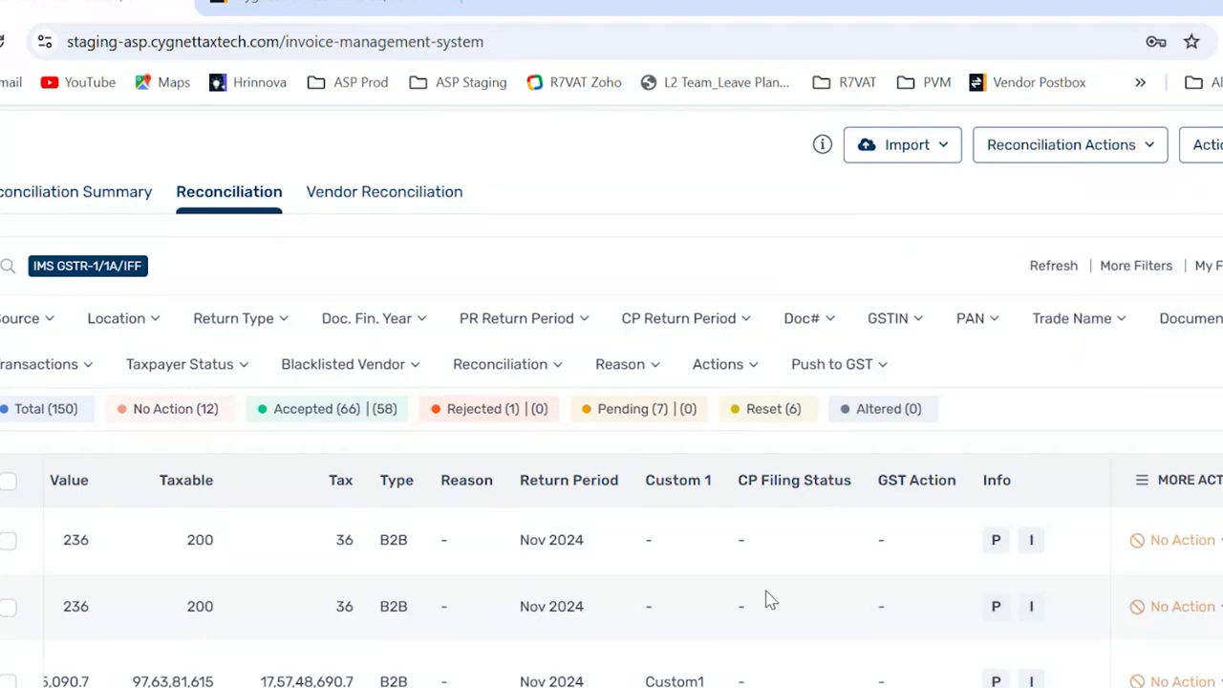
pyautogui.scroll(-5, 770, 599)
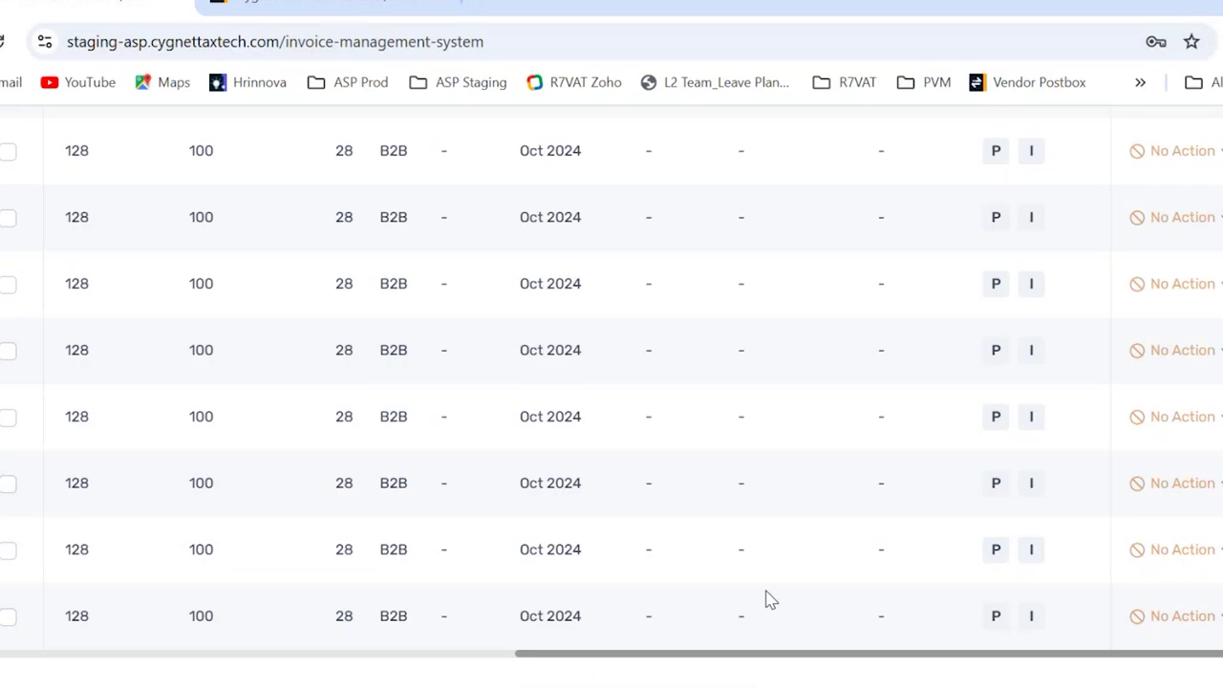
pyautogui.scroll(5, 770, 599)
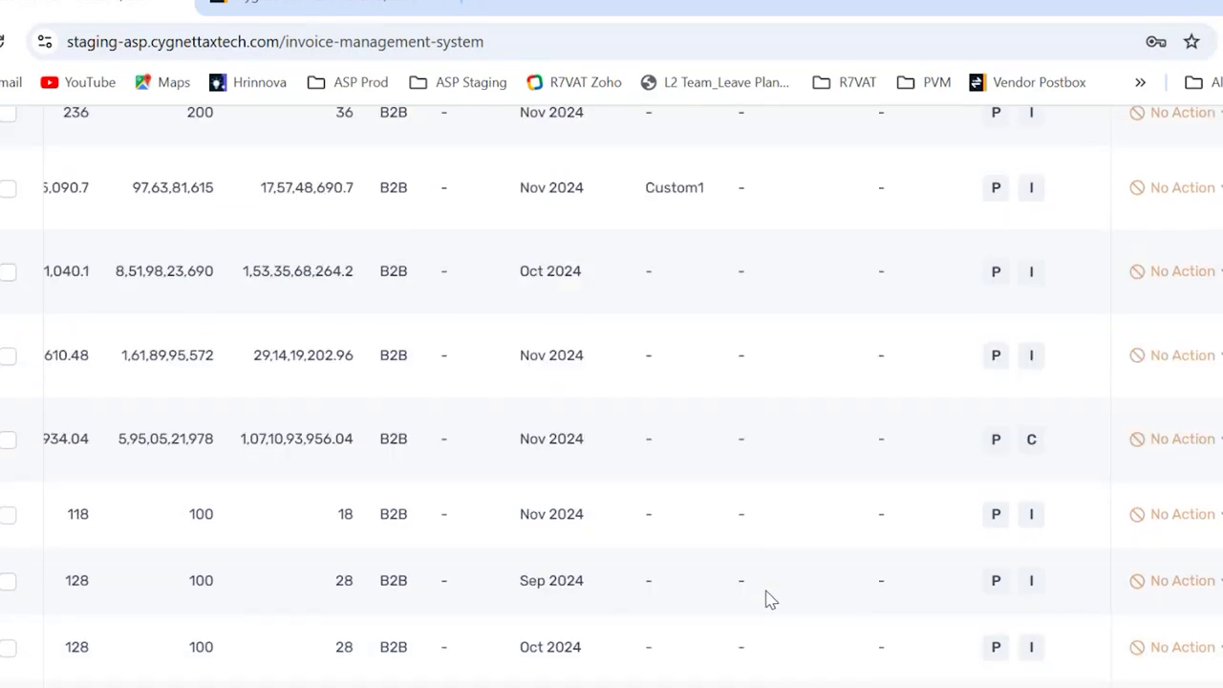
pyautogui.scroll(3, 770, 599)
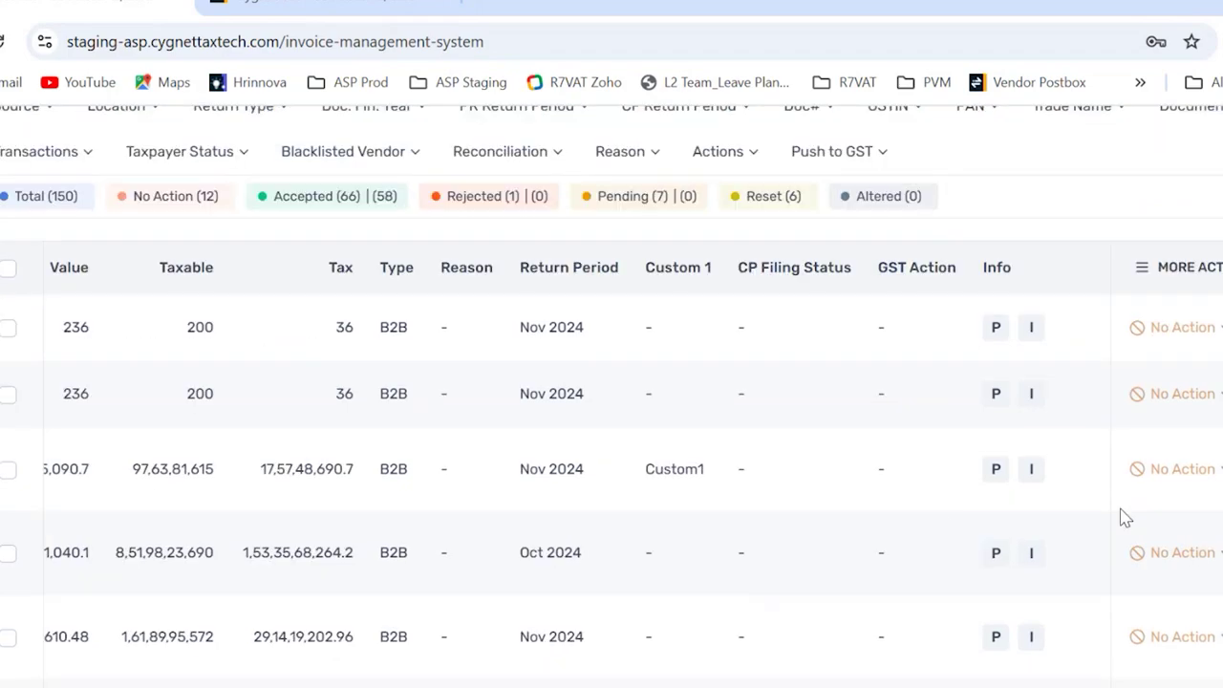
pyautogui.scroll(-5, 949, 529)
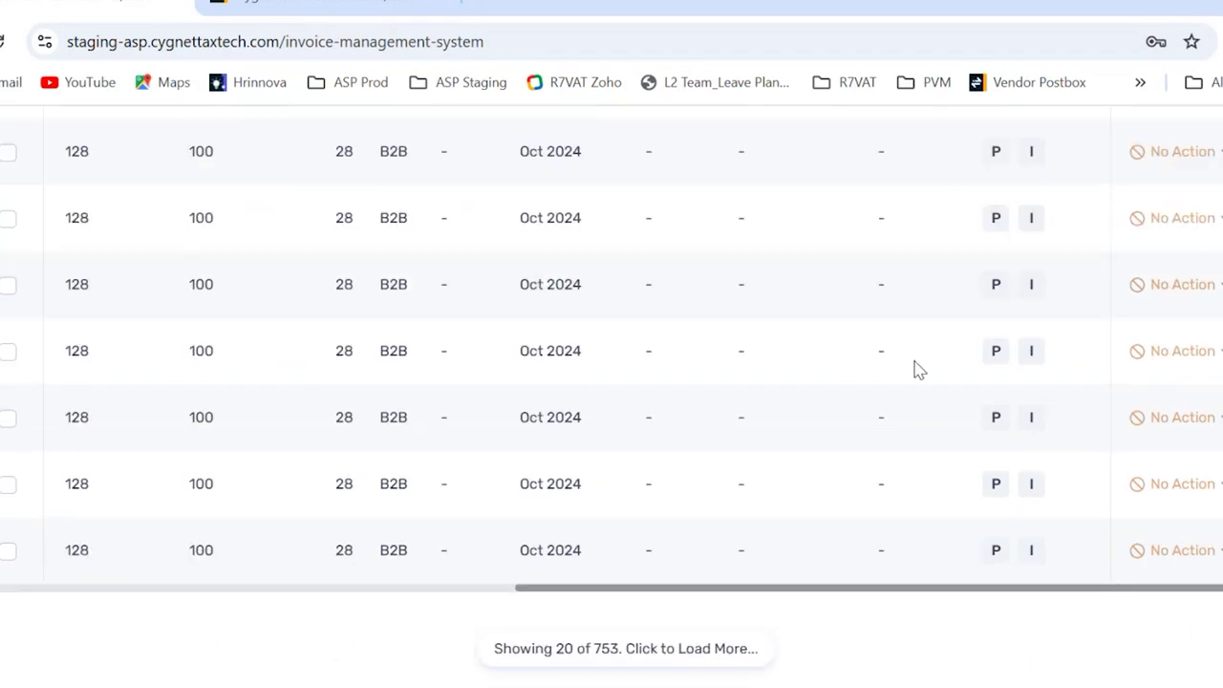
pyautogui.scroll(-1, 917, 370)
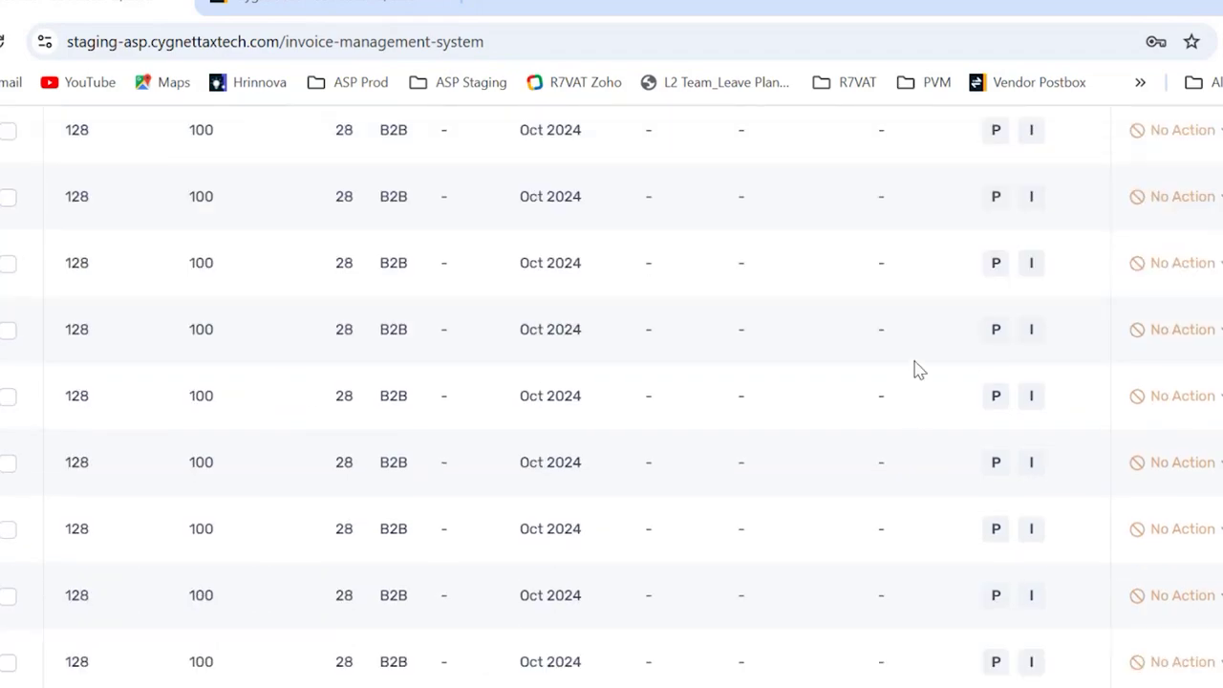
pyautogui.scroll(10, 917, 369)
# - Filter the reconciliation records to show only the Matched section
pyautogui.click(500, 415)
pyautogui.click(491, 467)
pyautogui.click(504, 515)
pyautogui.scroll(-1, 503, 517)
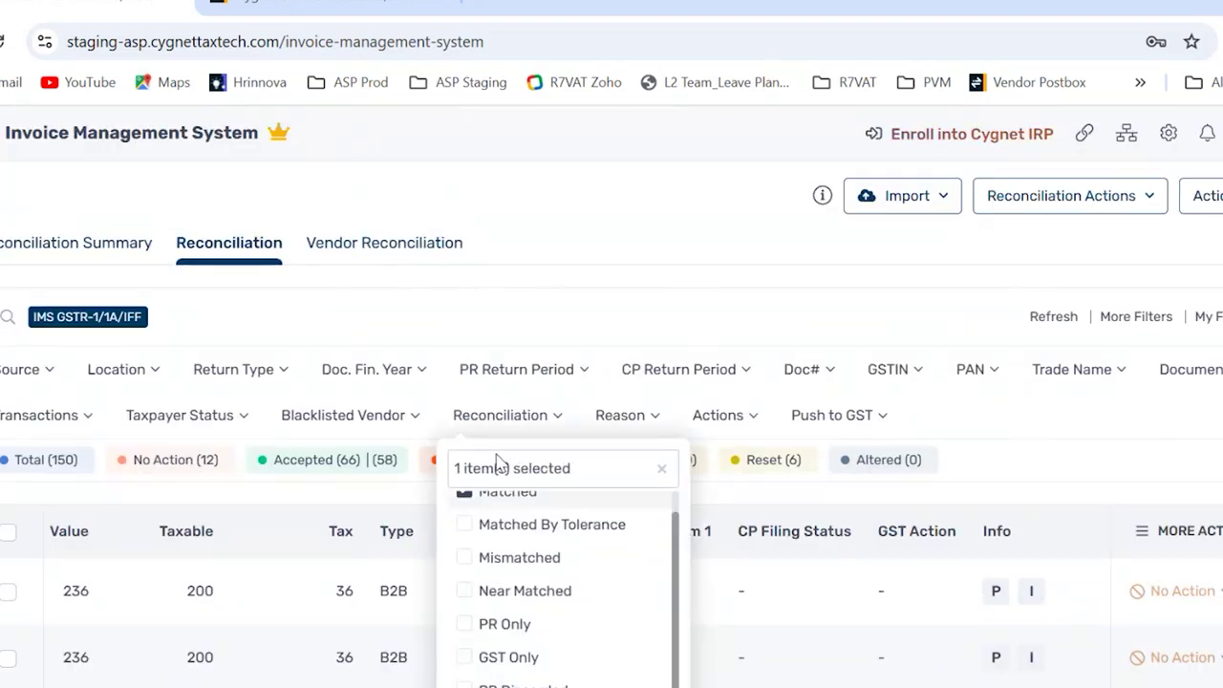
pyautogui.scroll(-5, 516, 573)
pyautogui.click(475, 455)
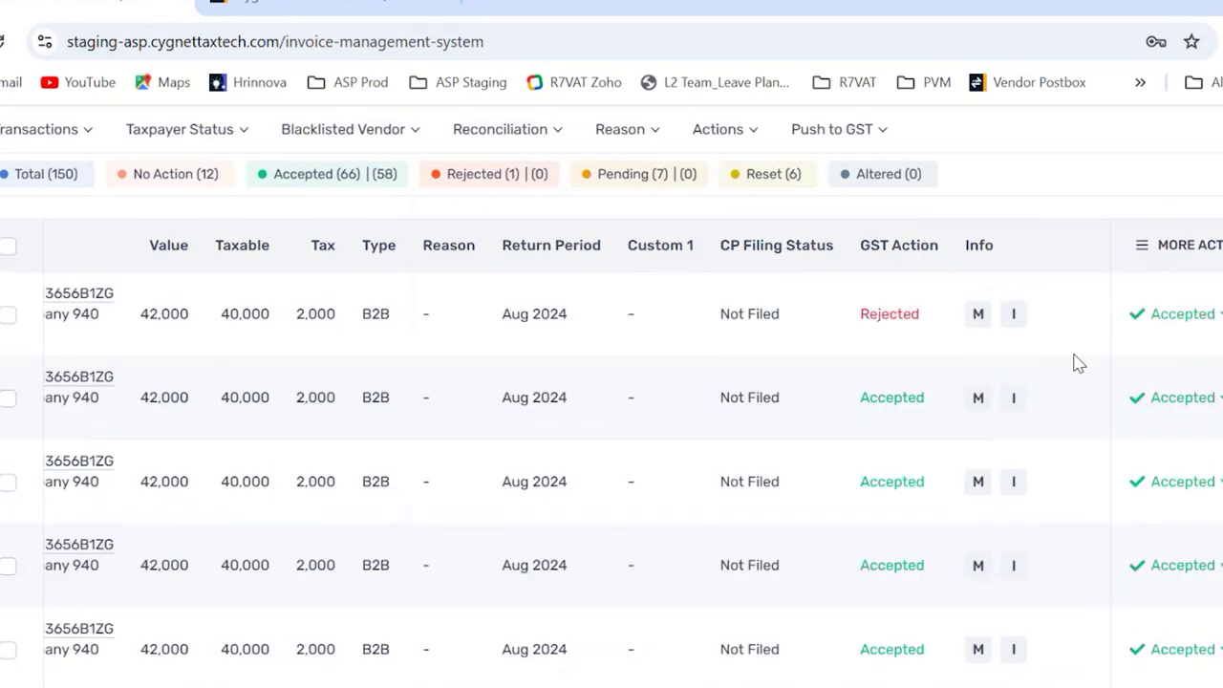
# - Set the second matched record's action to Pending and select that record
pyautogui.click(1183, 398)
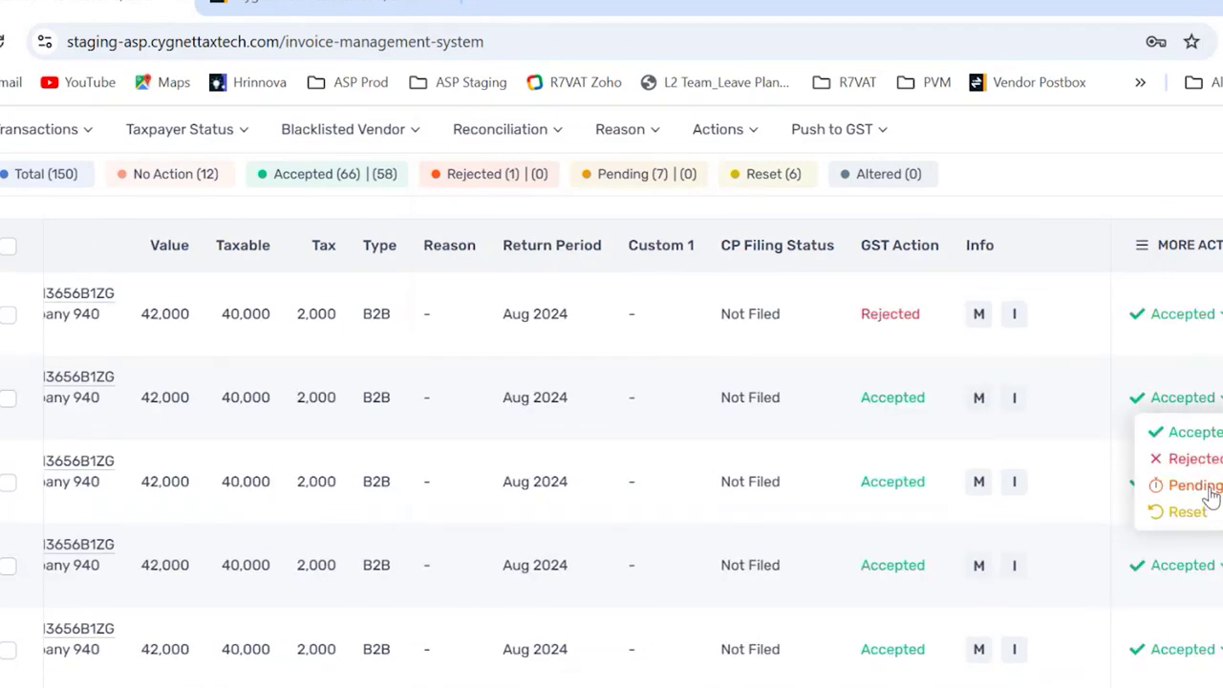
pyautogui.click(1210, 489)
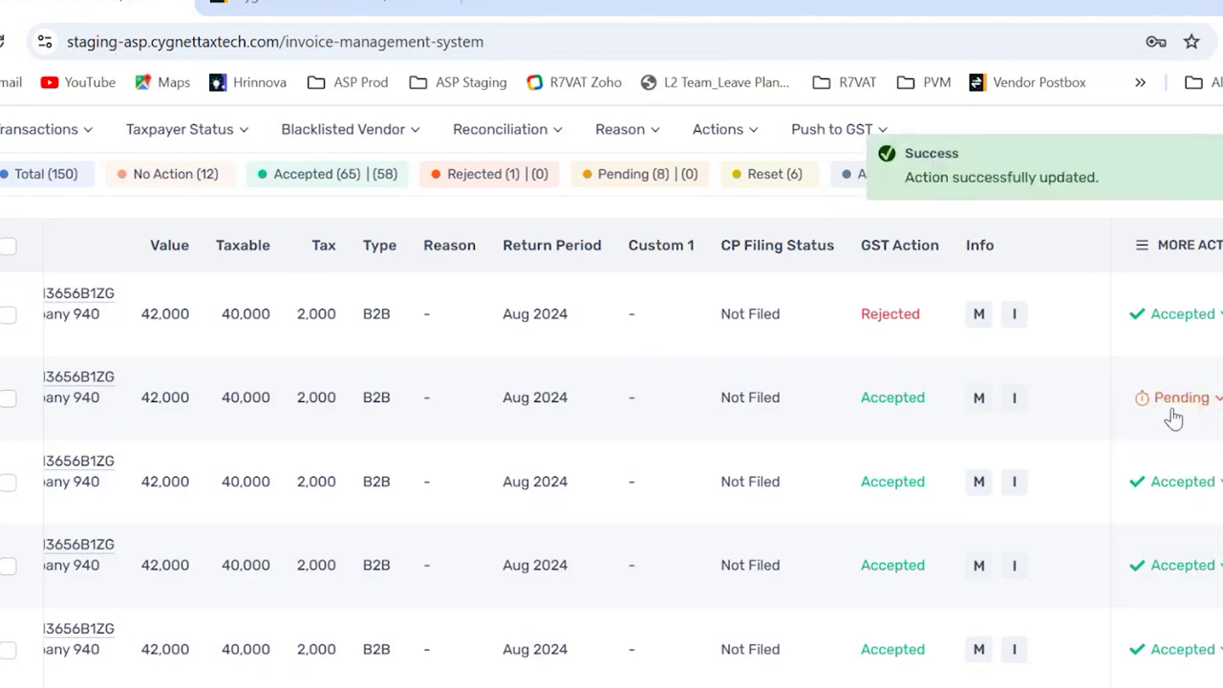
pyautogui.click(7, 397)
# - Open the push of IMS actions to the GST System with the Matched filter active, and dismiss the confirmation without pushing
pyautogui.scroll(3, 669, 392)
pyautogui.click(1071, 197)
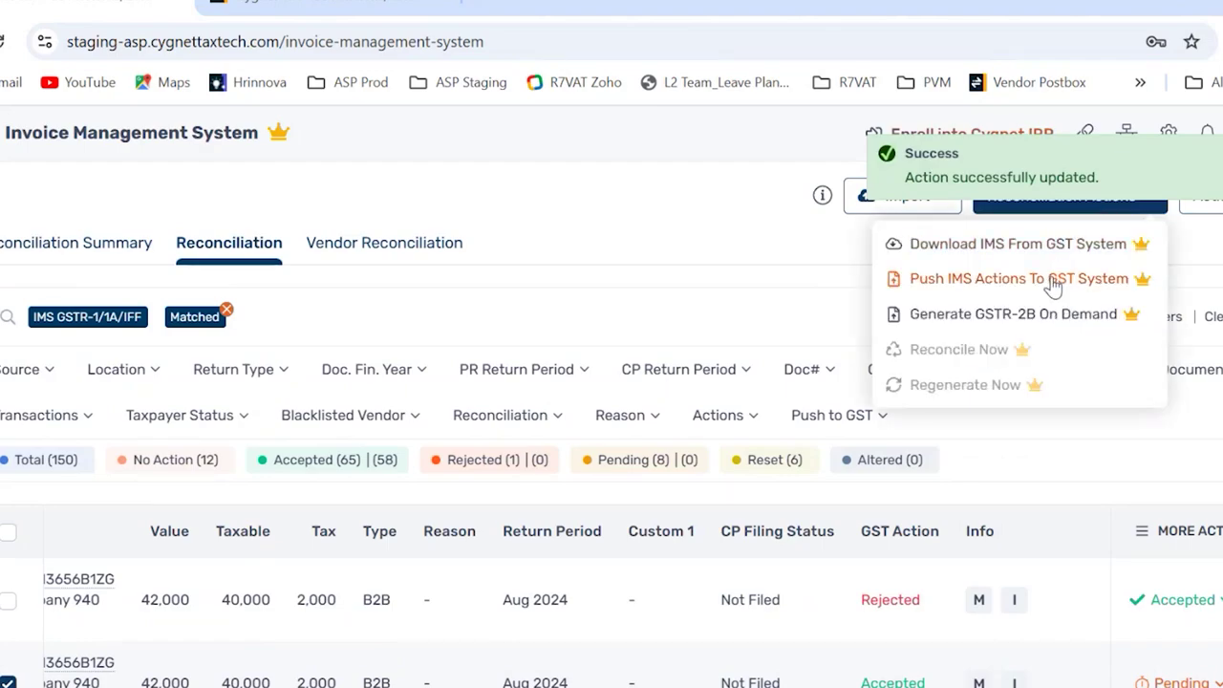
pyautogui.click(1054, 280)
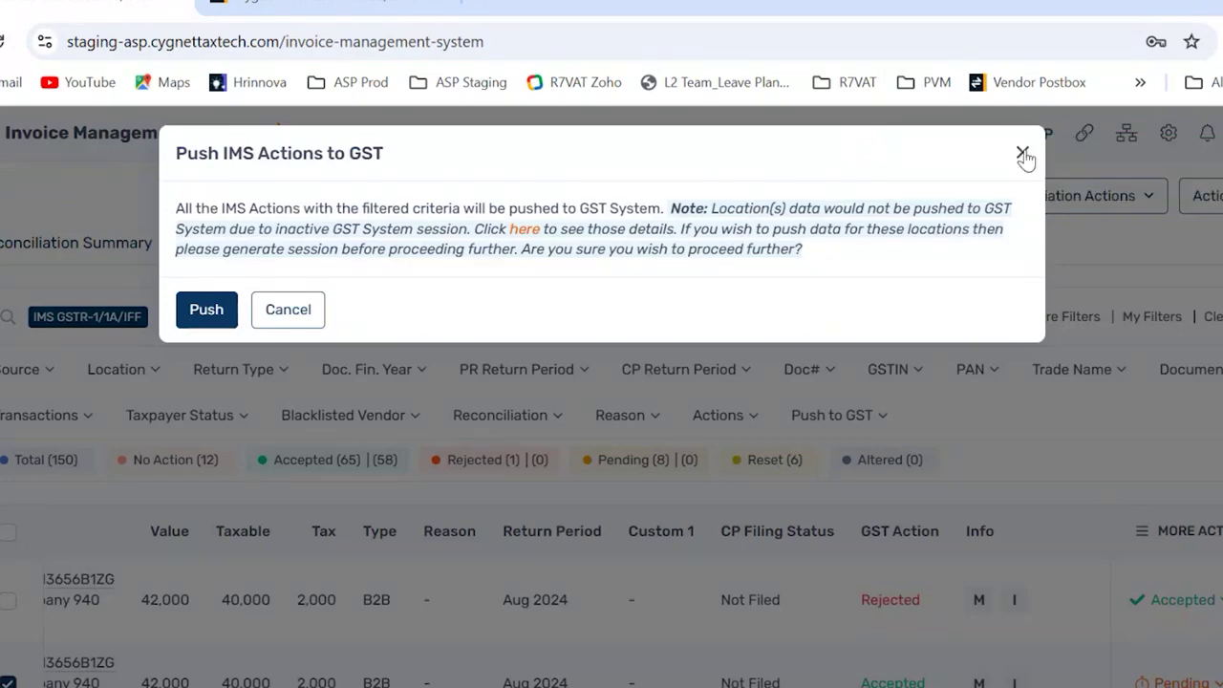
pyautogui.click(1024, 155)
# - Compare the GST Action column with the current action of each matched record, starting with the first record
pyautogui.scroll(-2, 884, 635)
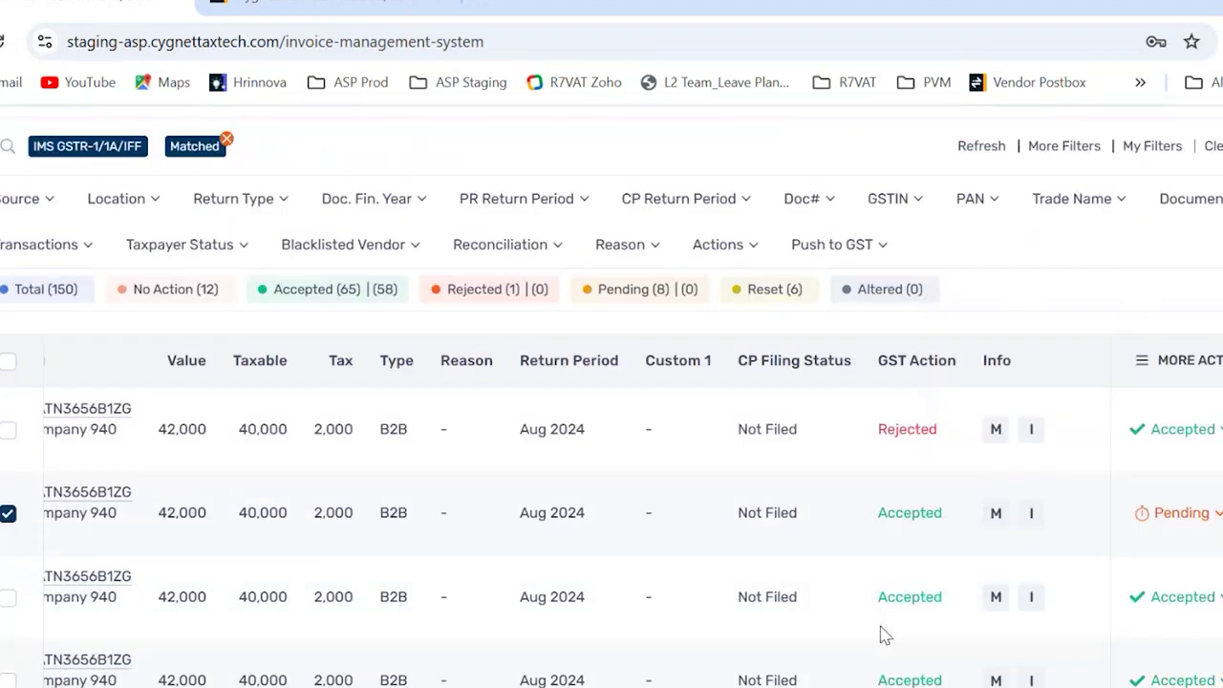
pyautogui.doubleClick(888, 429)
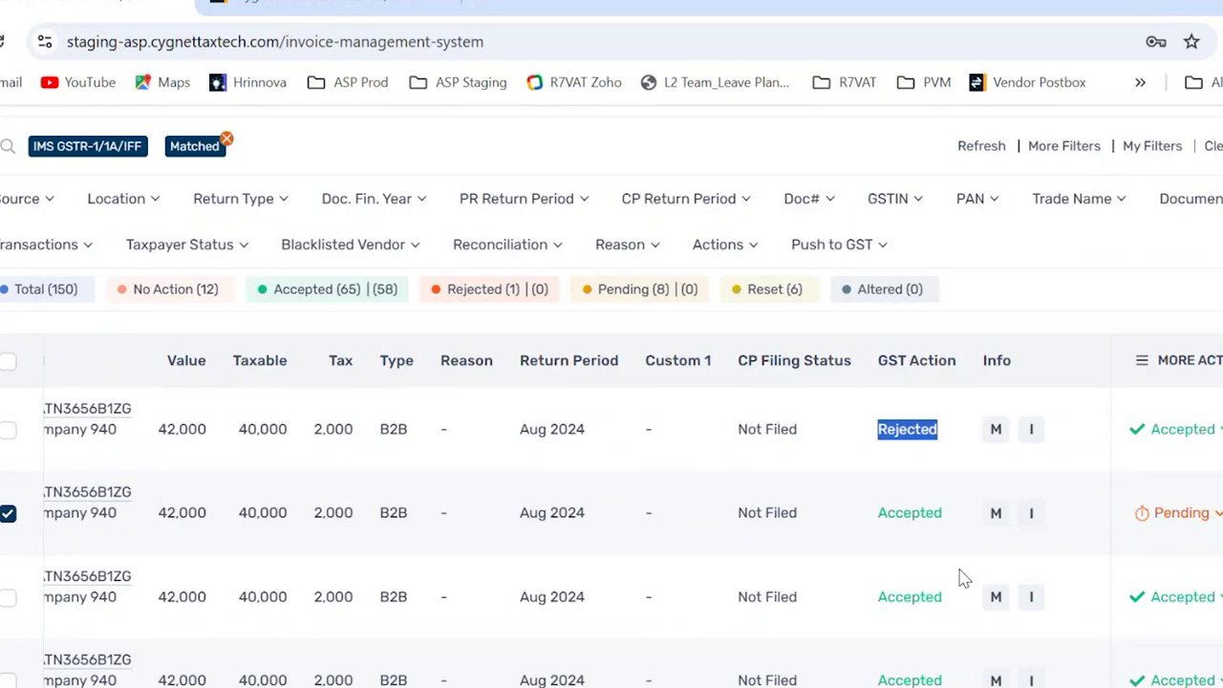
pyautogui.scroll(-2, 962, 574)
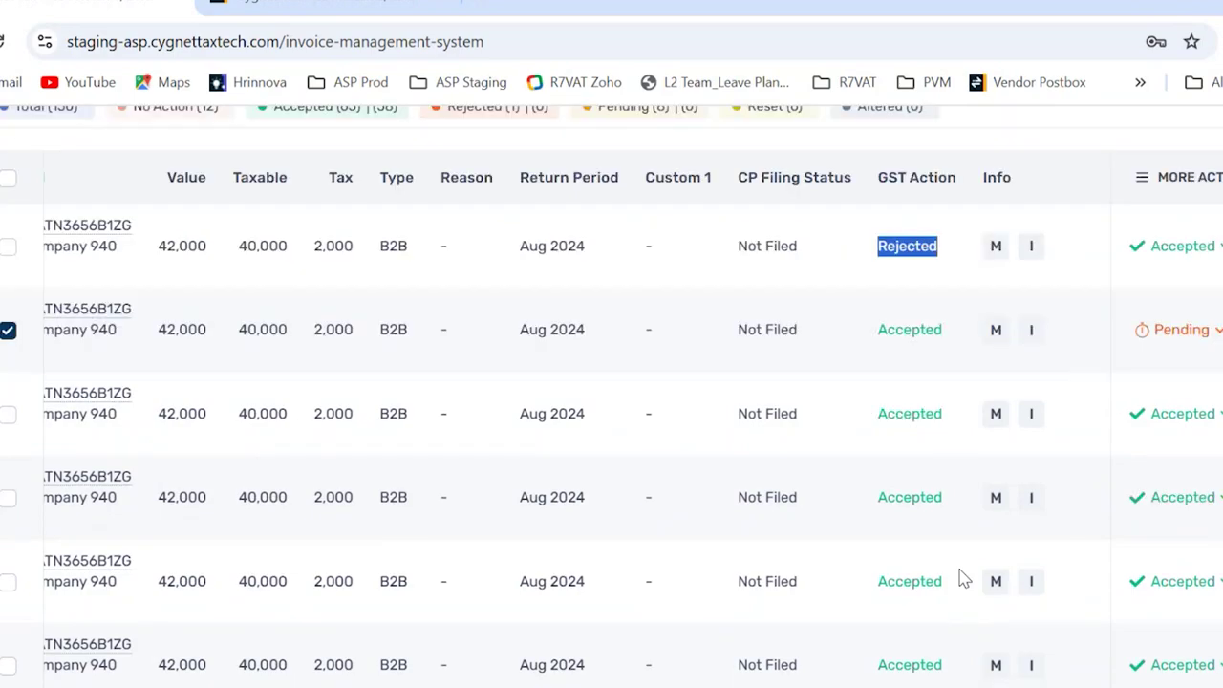
pyautogui.scroll(2, 863, 445)
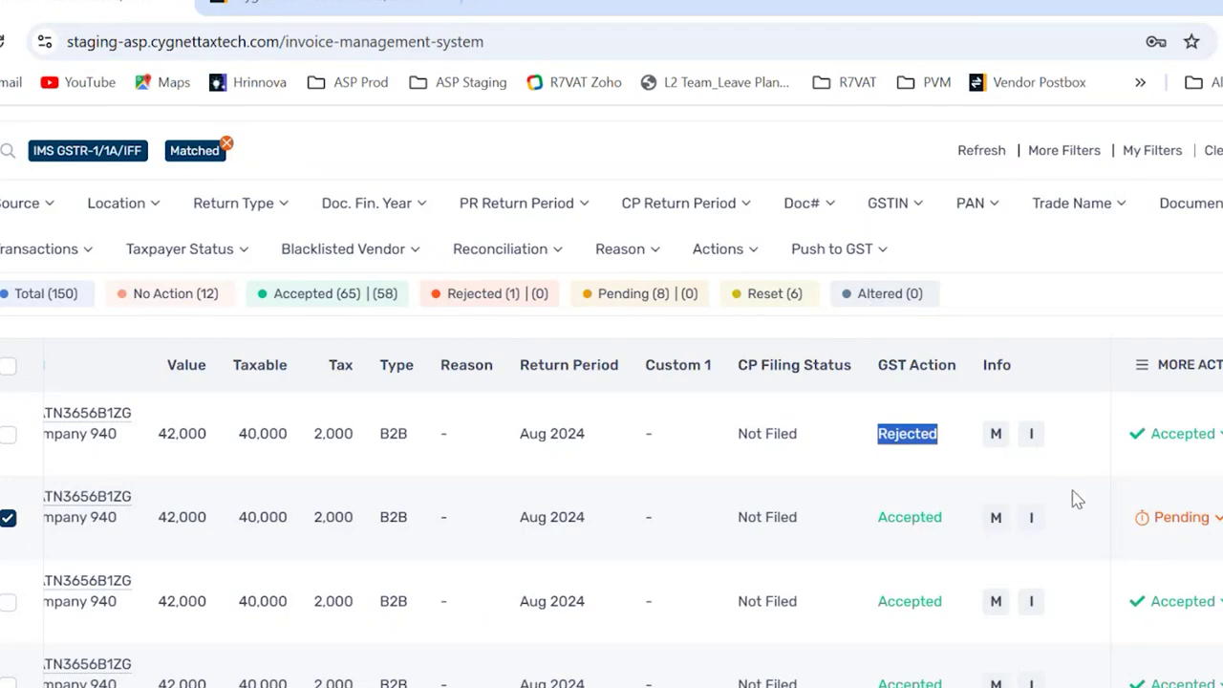
pyautogui.scroll(-2, 1076, 500)
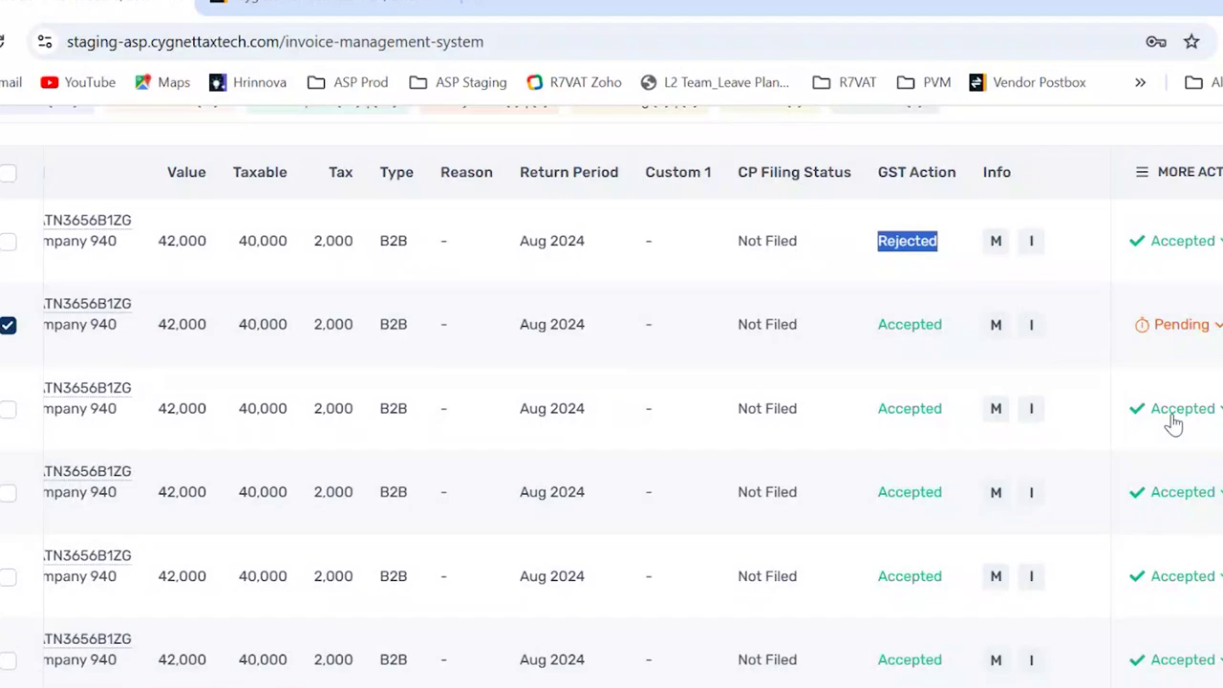
pyautogui.scroll(1, 1175, 424)
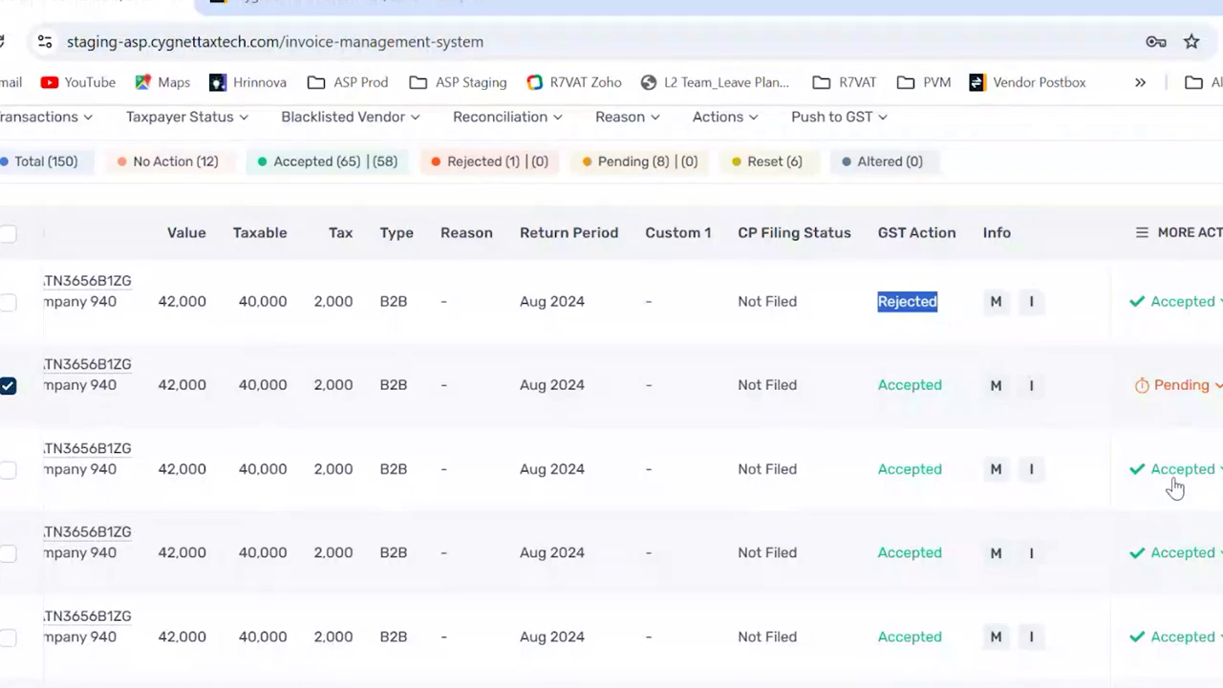
pyautogui.scroll(3, 1175, 487)
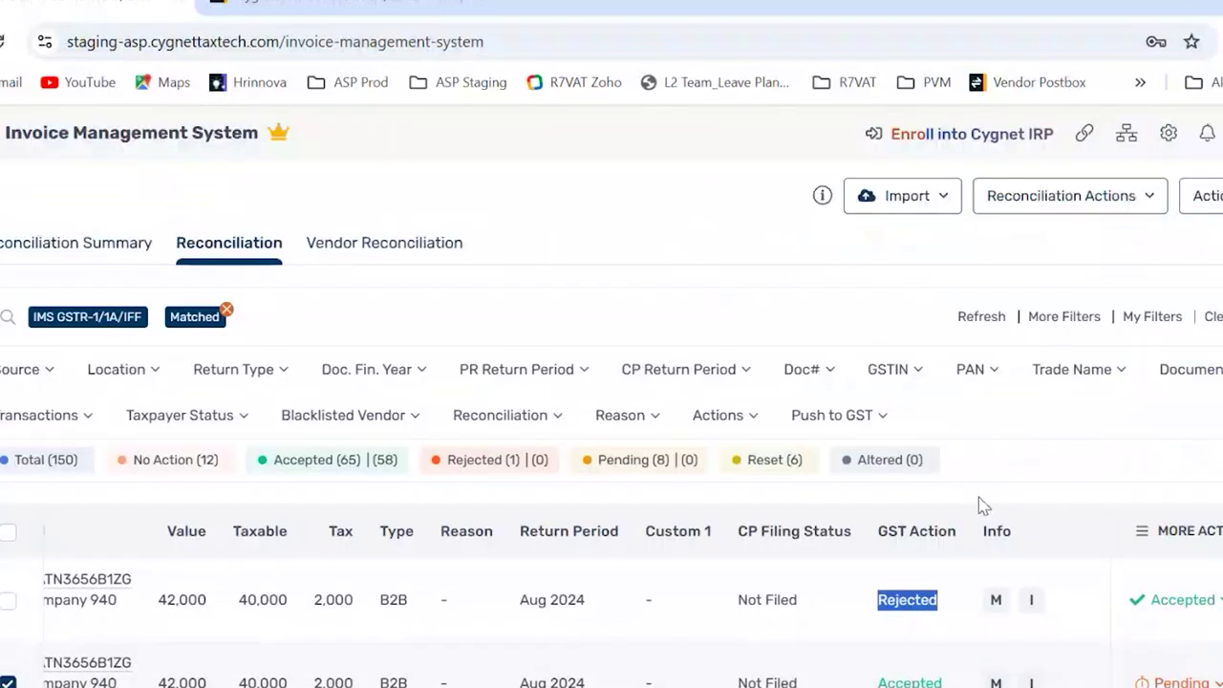
# - Switch to the Vendor Reconciliation view and expand the ABC bottles vendor to view its records
pyautogui.click(1197, 196)
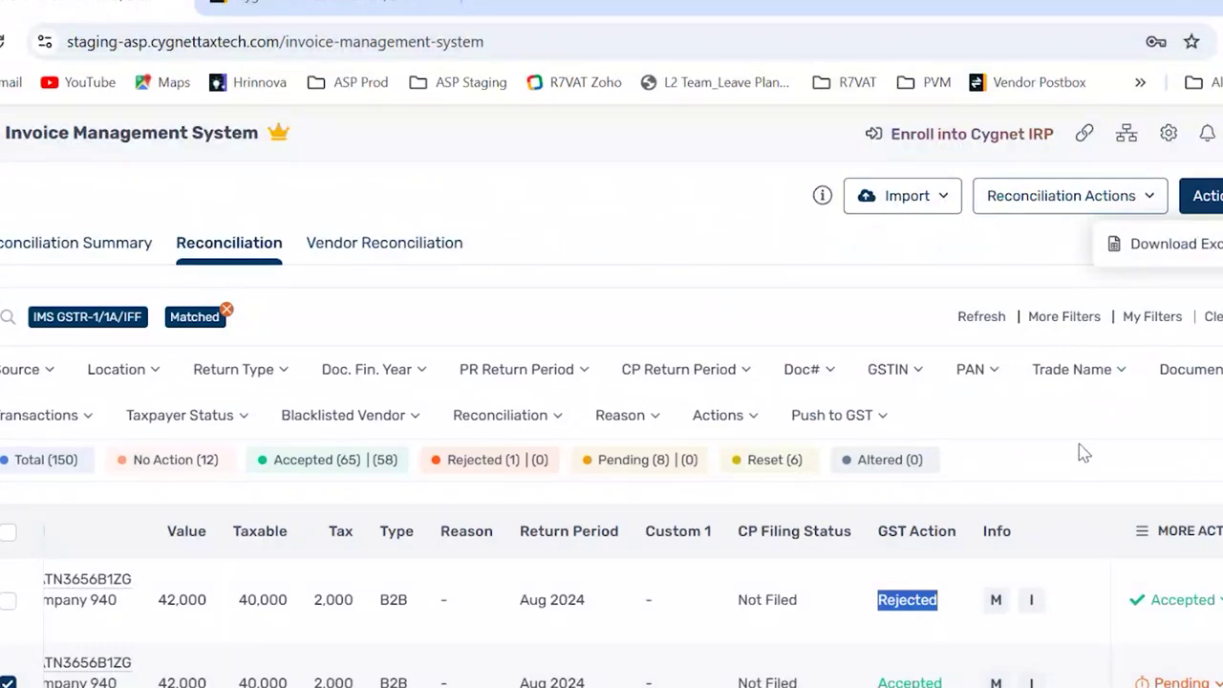
pyautogui.click(425, 244)
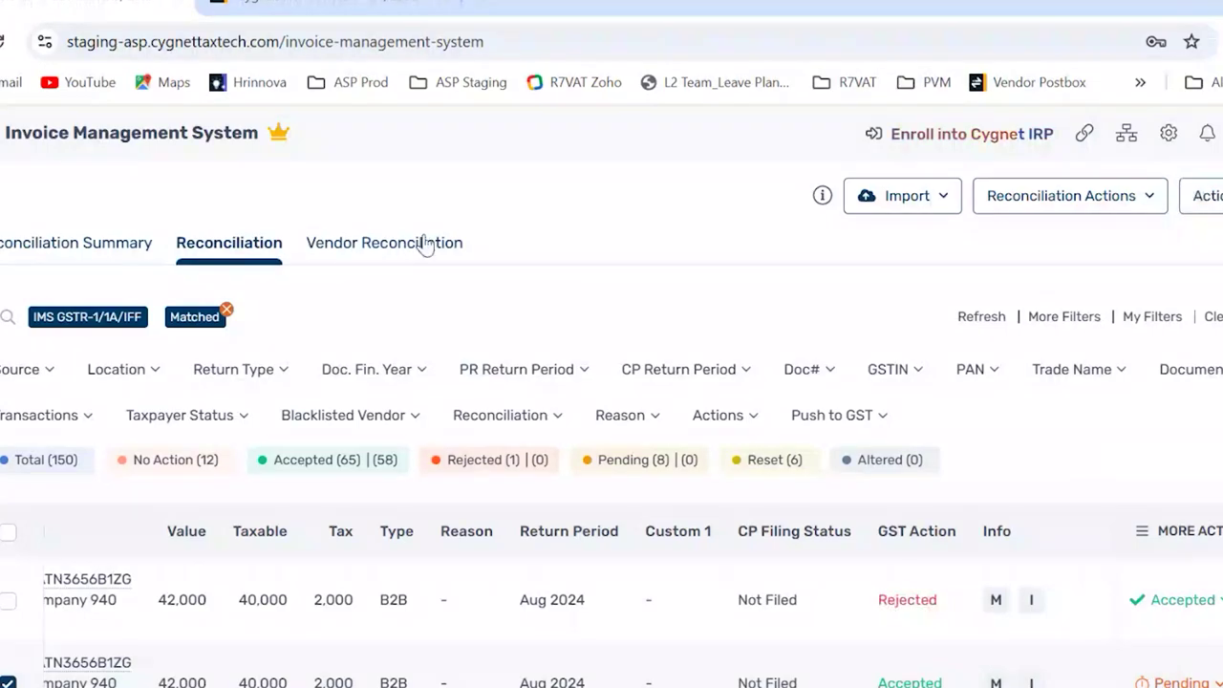
pyautogui.click(425, 245)
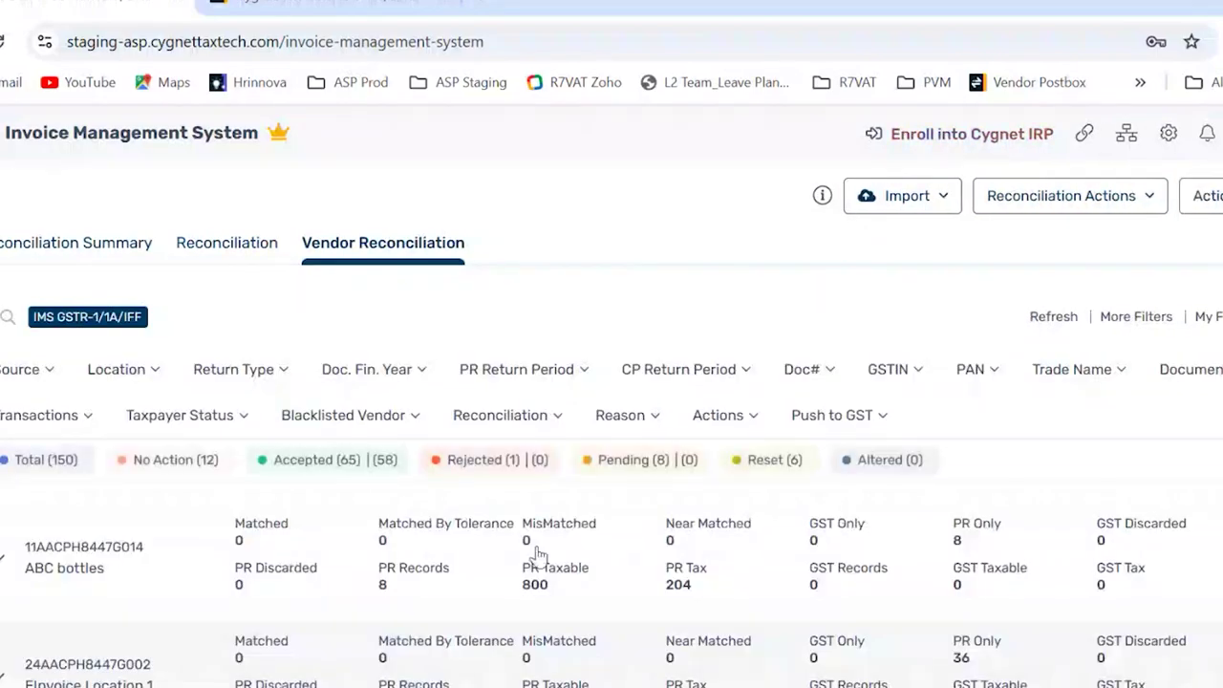
pyautogui.click(602, 554)
pyautogui.scroll(-1, 602, 554)
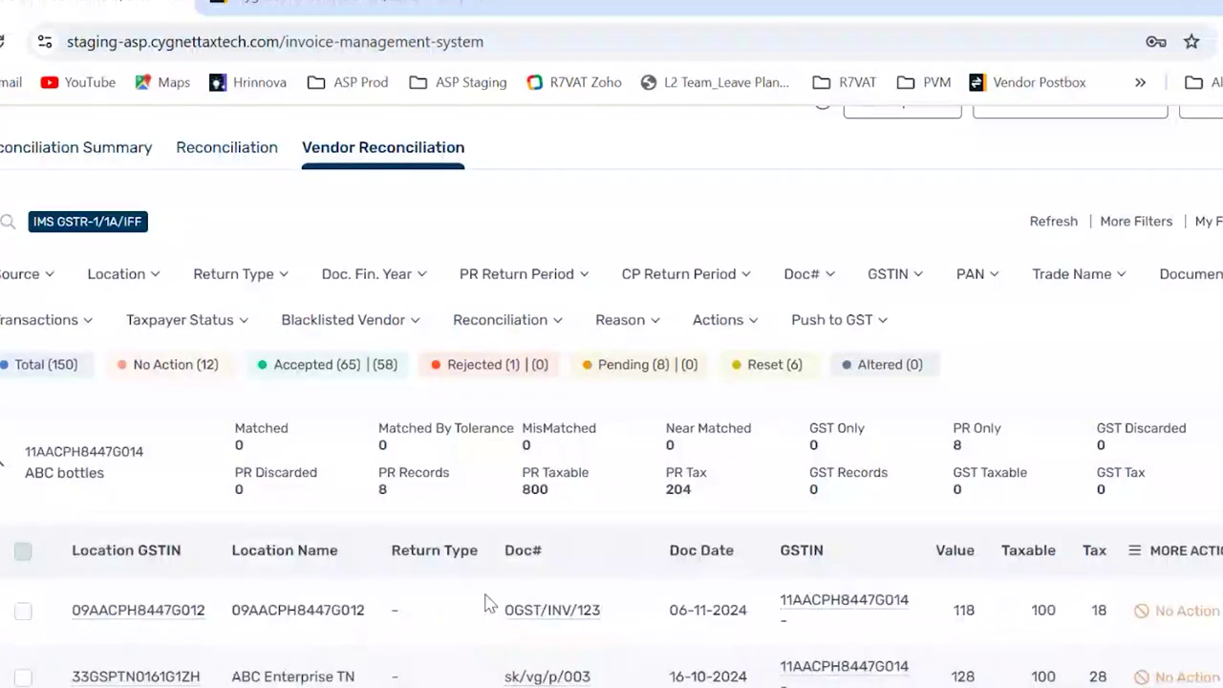
# - Examine the ABC bottles vendor's summary figures and document records, and display the available reconciliation actions
pyautogui.scroll(-2, 486, 602)
pyautogui.scroll(-3, 486, 602)
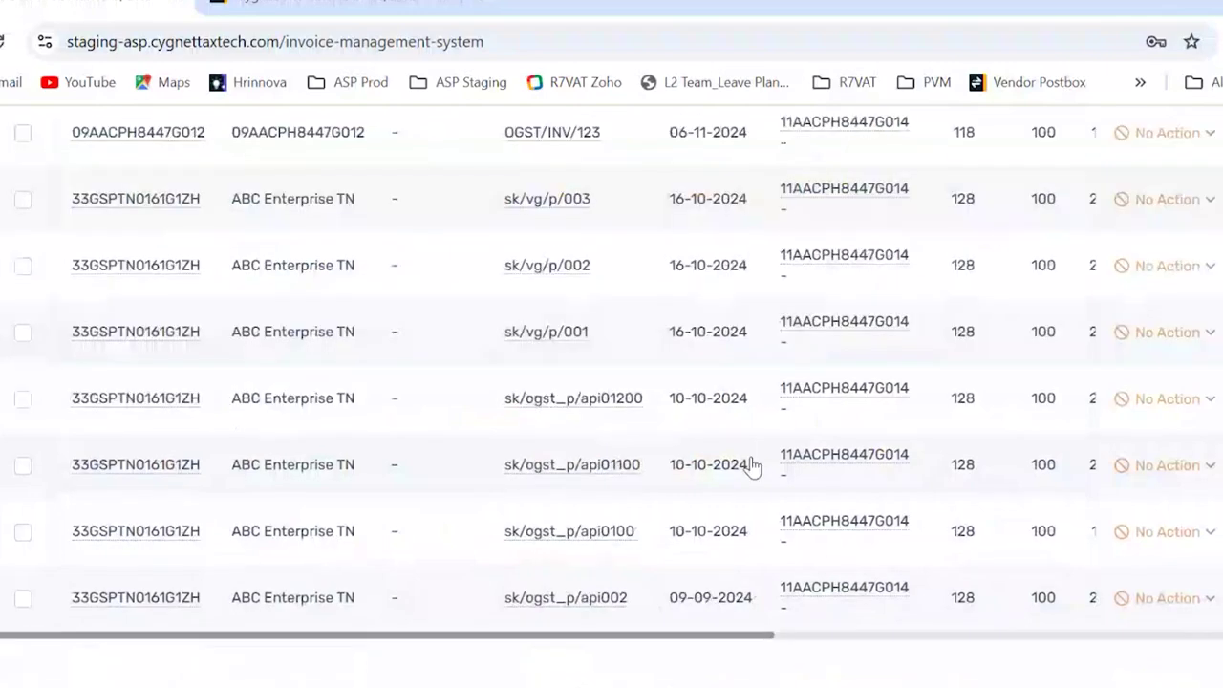
pyautogui.scroll(6, 752, 466)
pyautogui.click(1070, 196)
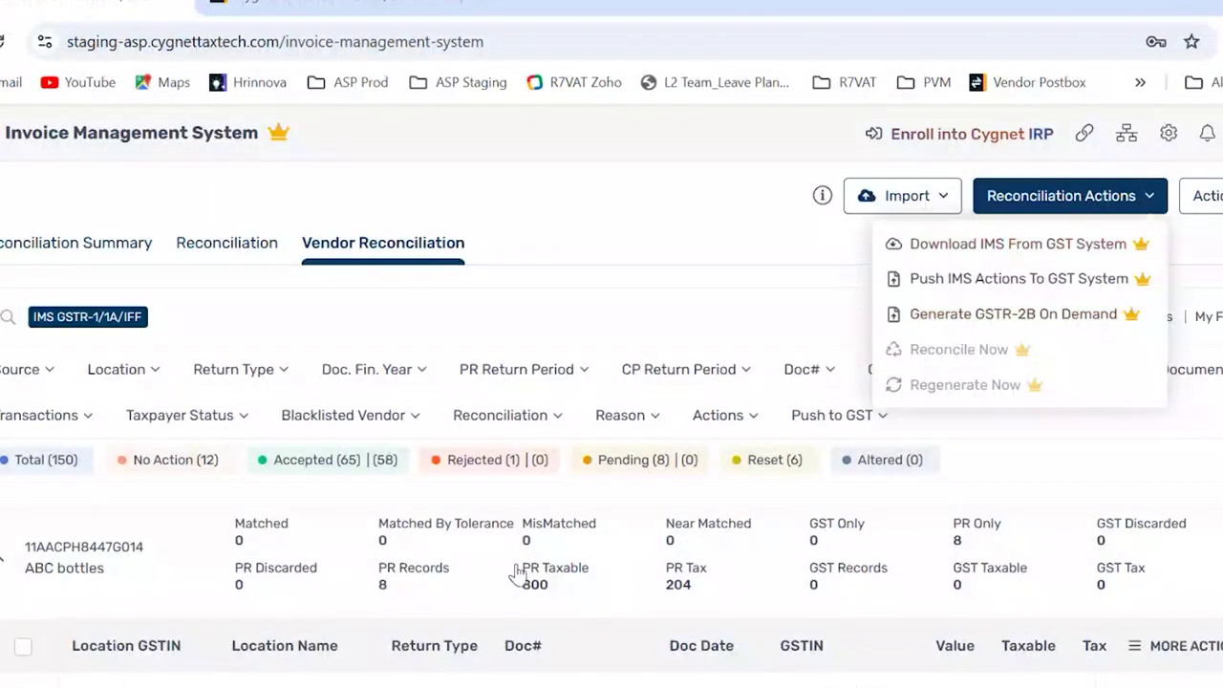
pyautogui.scroll(-2, 517, 574)
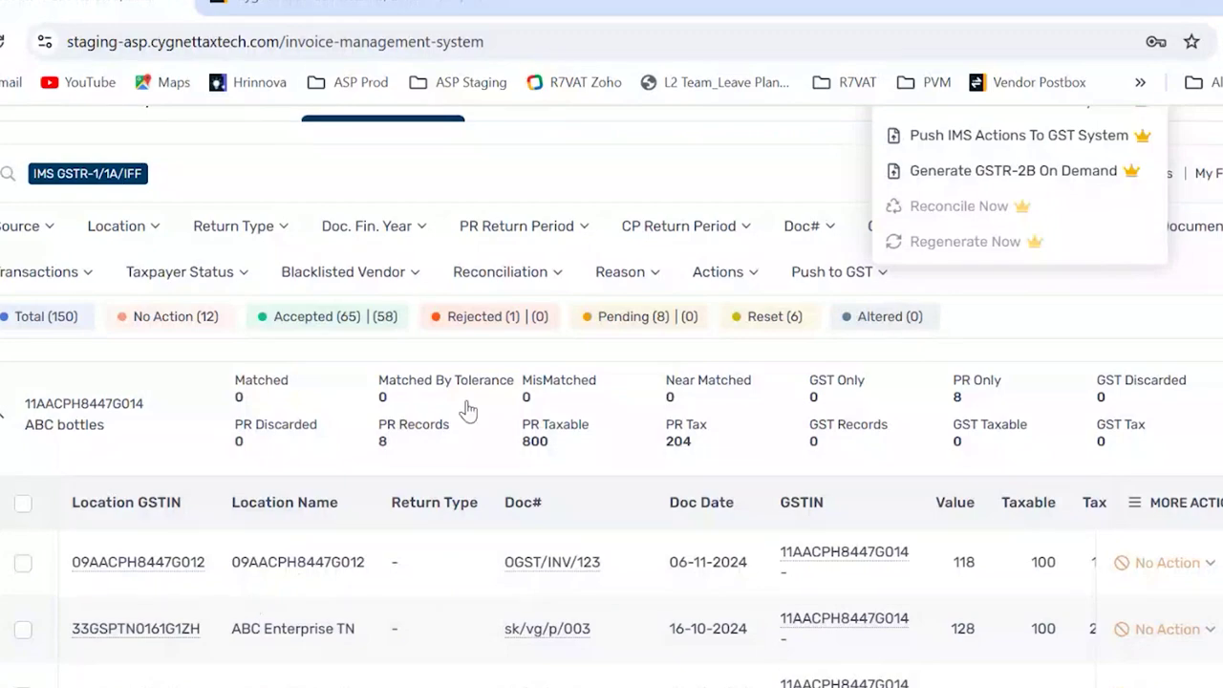
pyautogui.scroll(2, 468, 409)
pyautogui.scroll(-5, 472, 545)
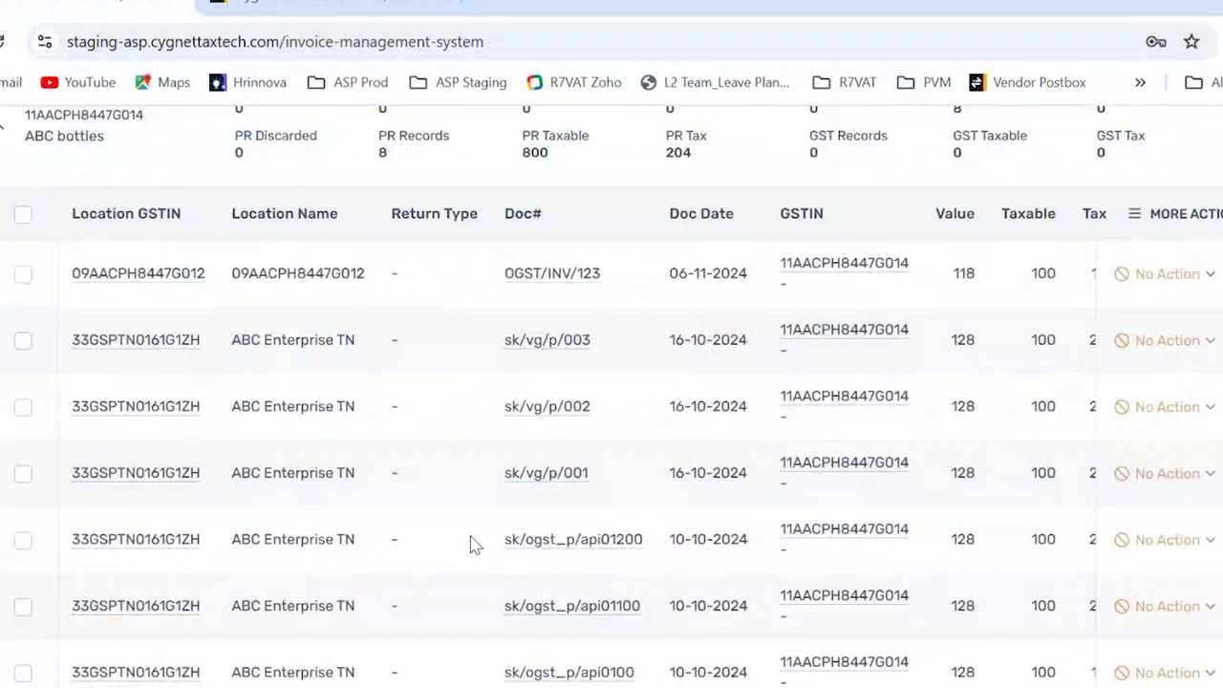
pyautogui.scroll(5, 471, 545)
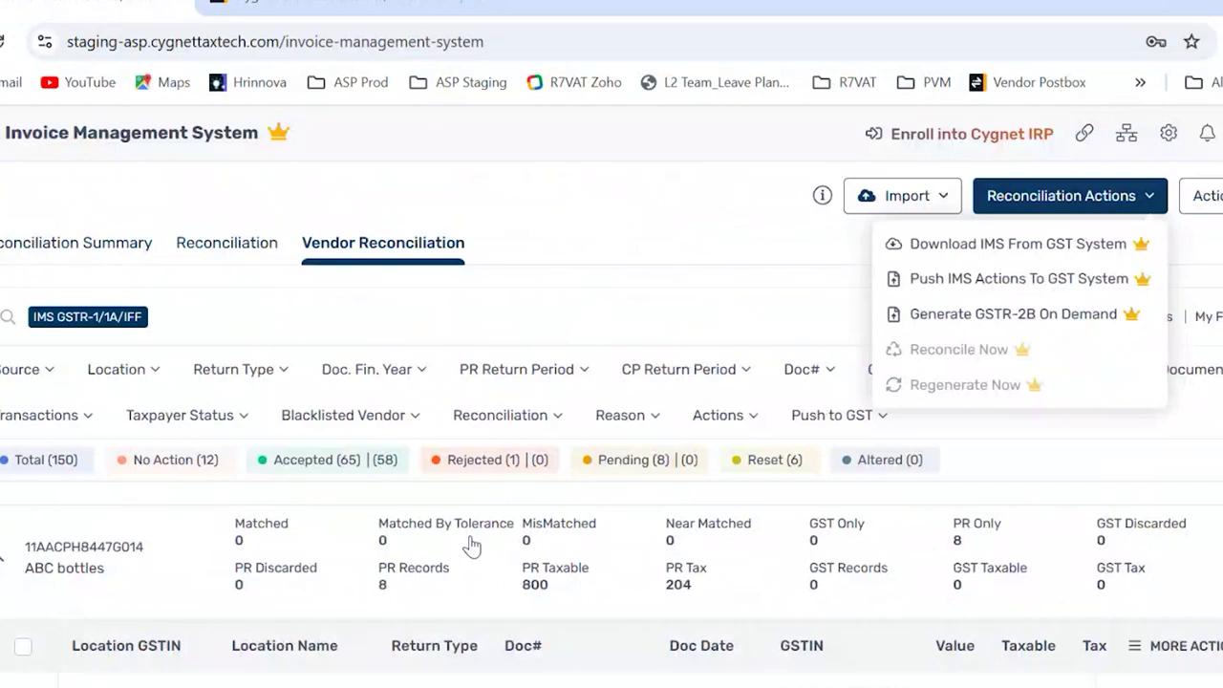
# - Switch to the Reconciliation Summary and review the Overall Action Summary for every document type by action
pyautogui.click(53, 243)
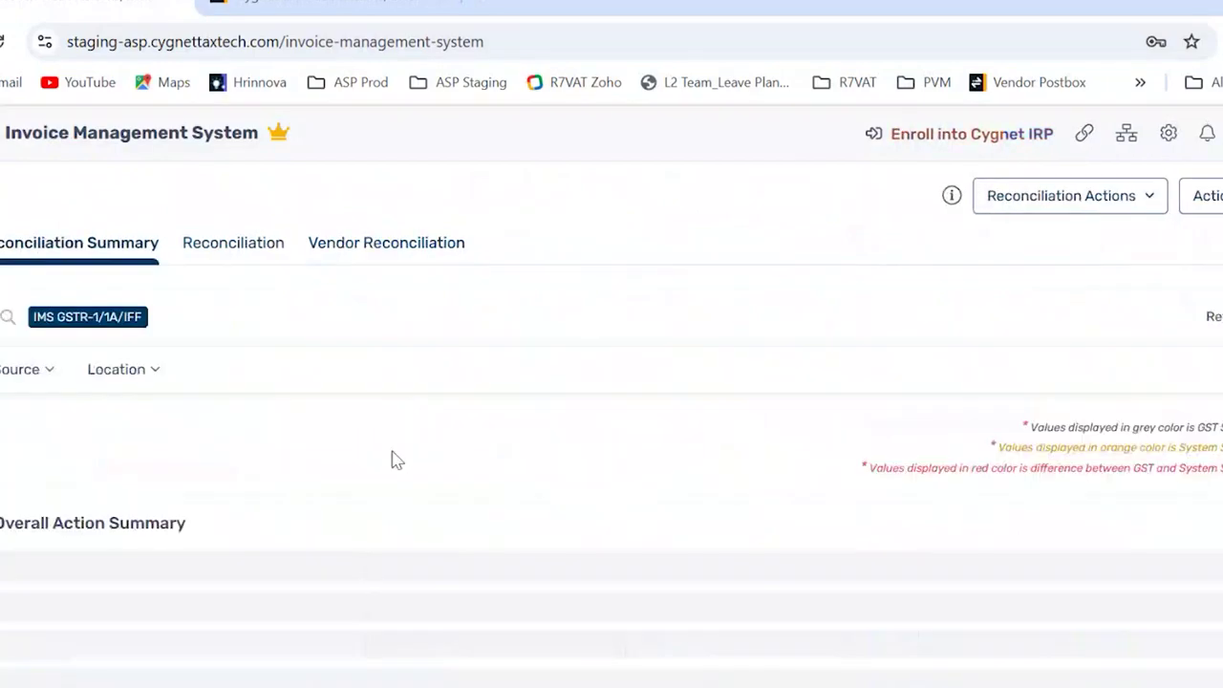
pyautogui.scroll(-2, 393, 459)
pyautogui.scroll(-2, 394, 460)
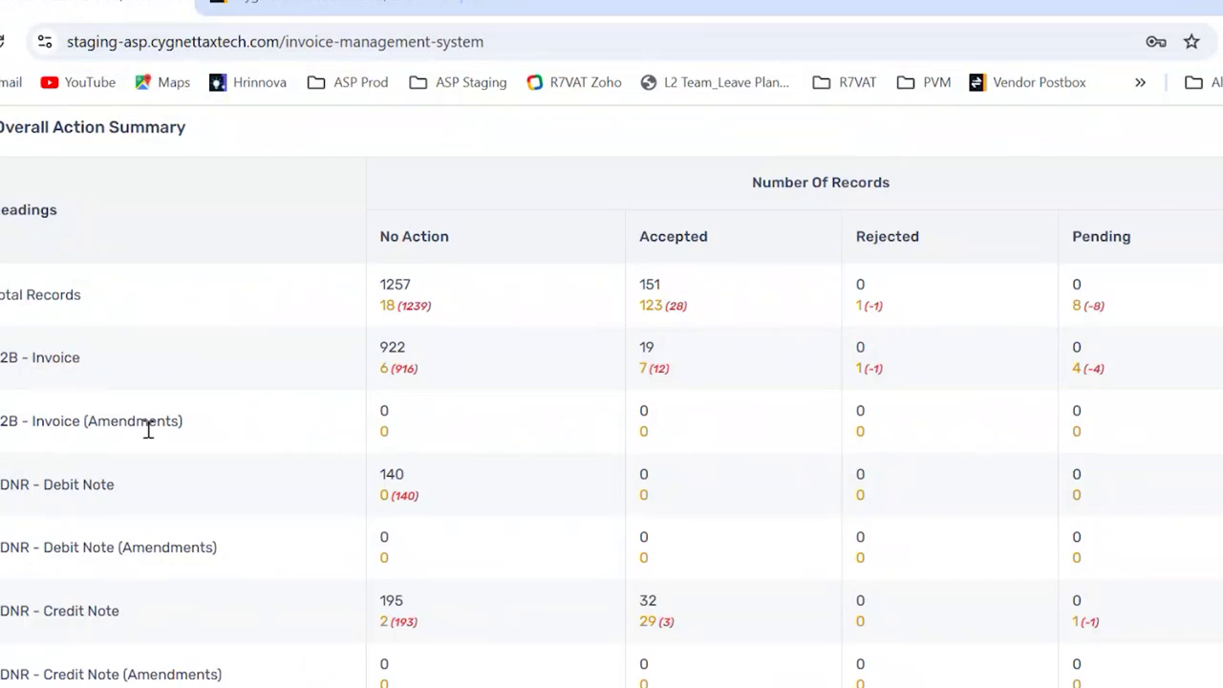
pyautogui.scroll(-1, 65, 516)
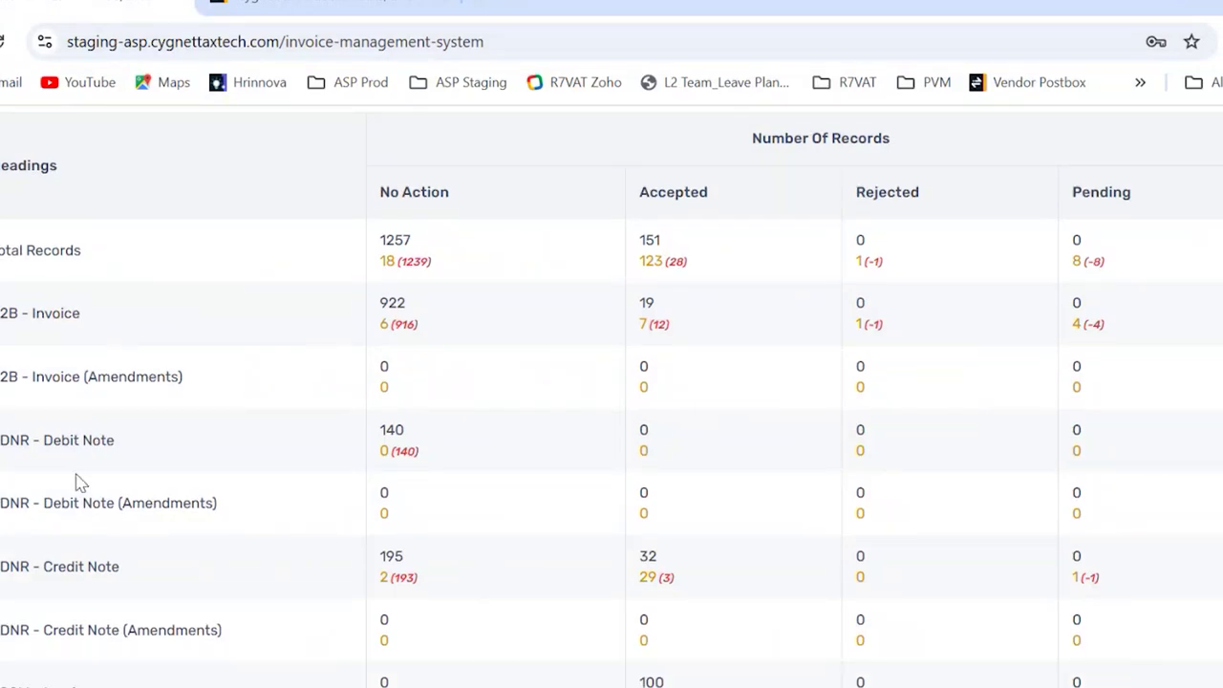
pyautogui.scroll(-3, 76, 482)
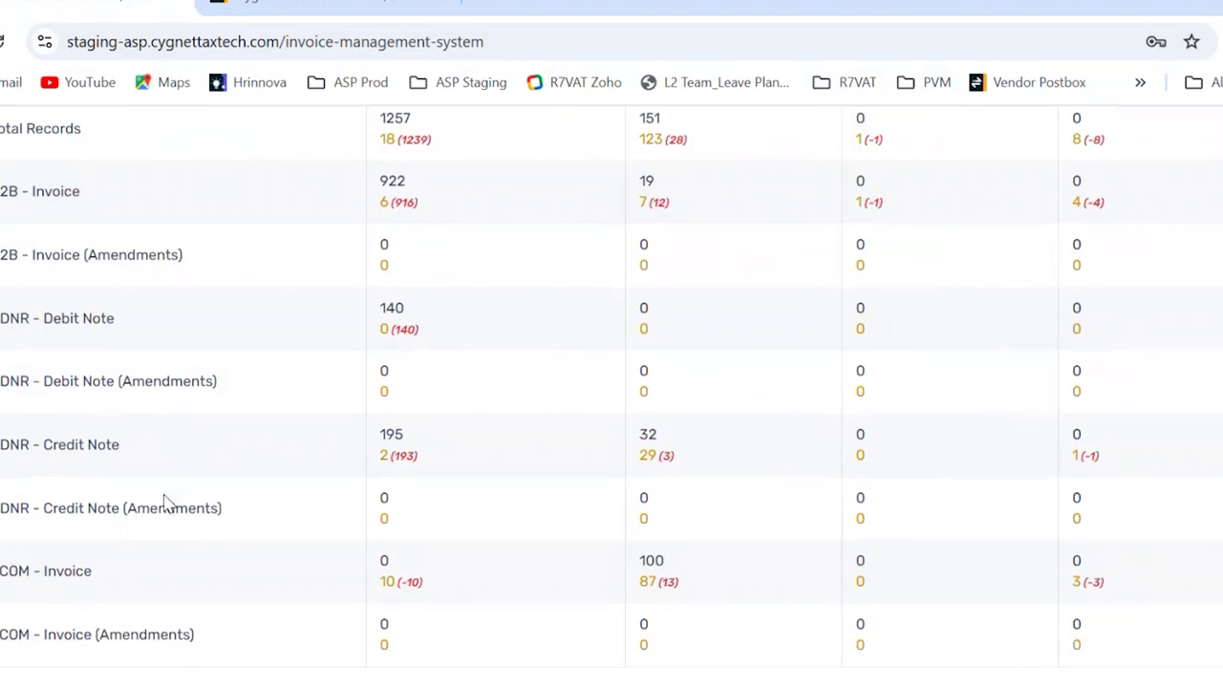
pyautogui.scroll(12, 164, 504)
pyautogui.scroll(-5, 163, 501)
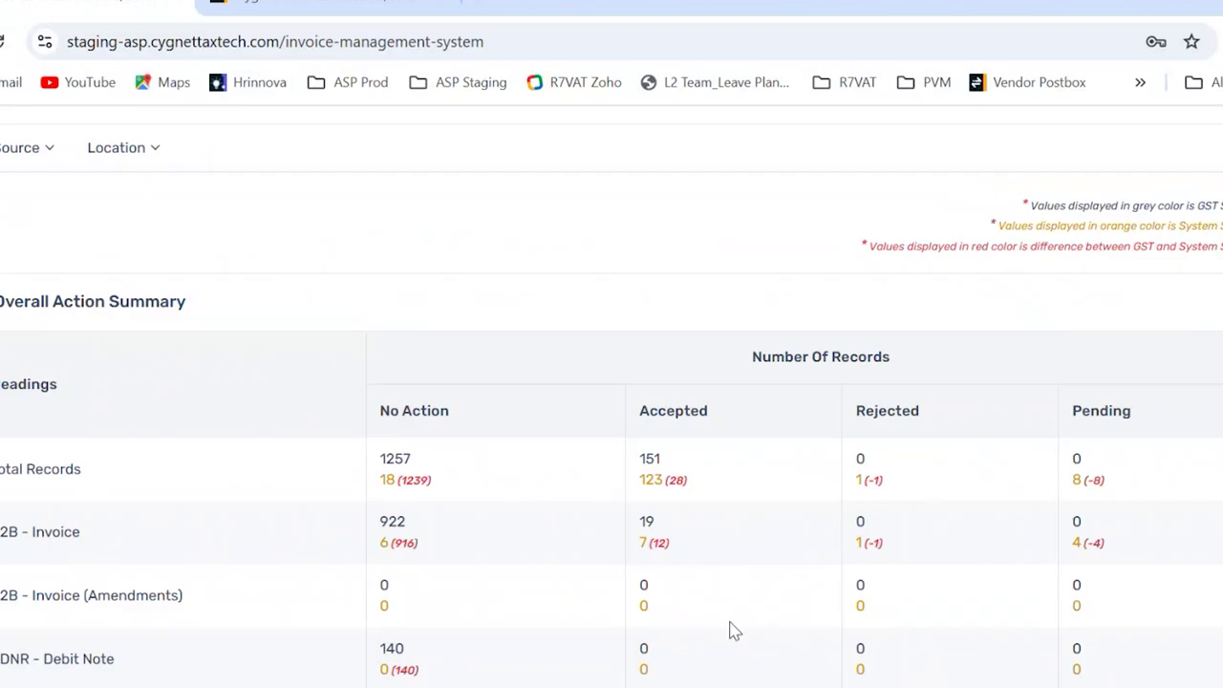
pyautogui.scroll(-5, 732, 631)
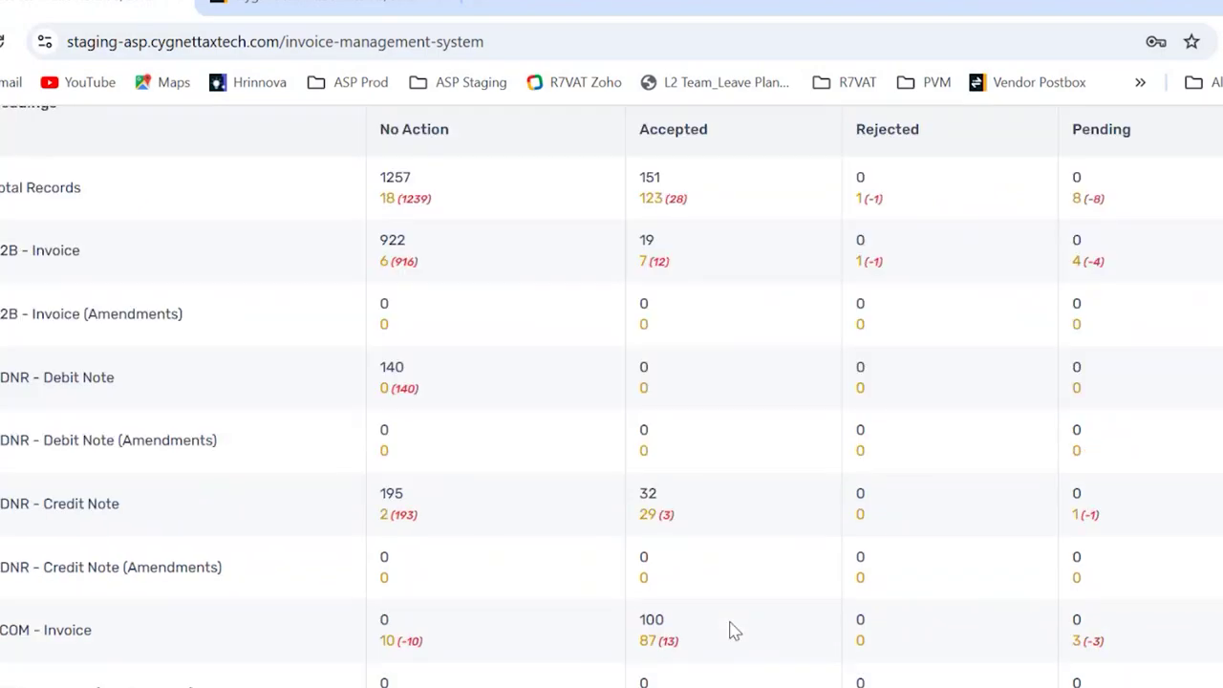
pyautogui.scroll(3, 733, 631)
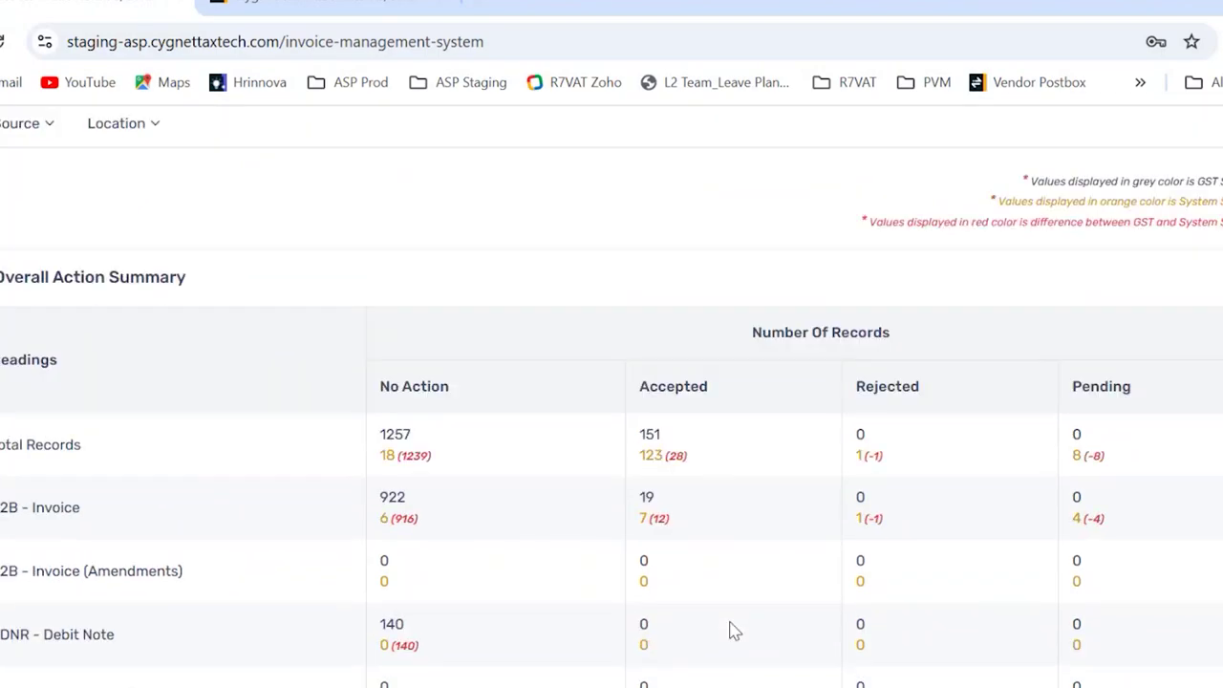
# - Compare the grey GST System count with the orange system count for Total Records under No Action
pyautogui.doubleClick(393, 433)
pyautogui.doubleClick(388, 455)
pyautogui.doubleClick(401, 434)
pyautogui.doubleClick(387, 456)
# - Return to the Reconciliation view and review the matched records' document details, return periods and current actions
pyautogui.scroll(3, 459, 535)
pyautogui.click(226, 246)
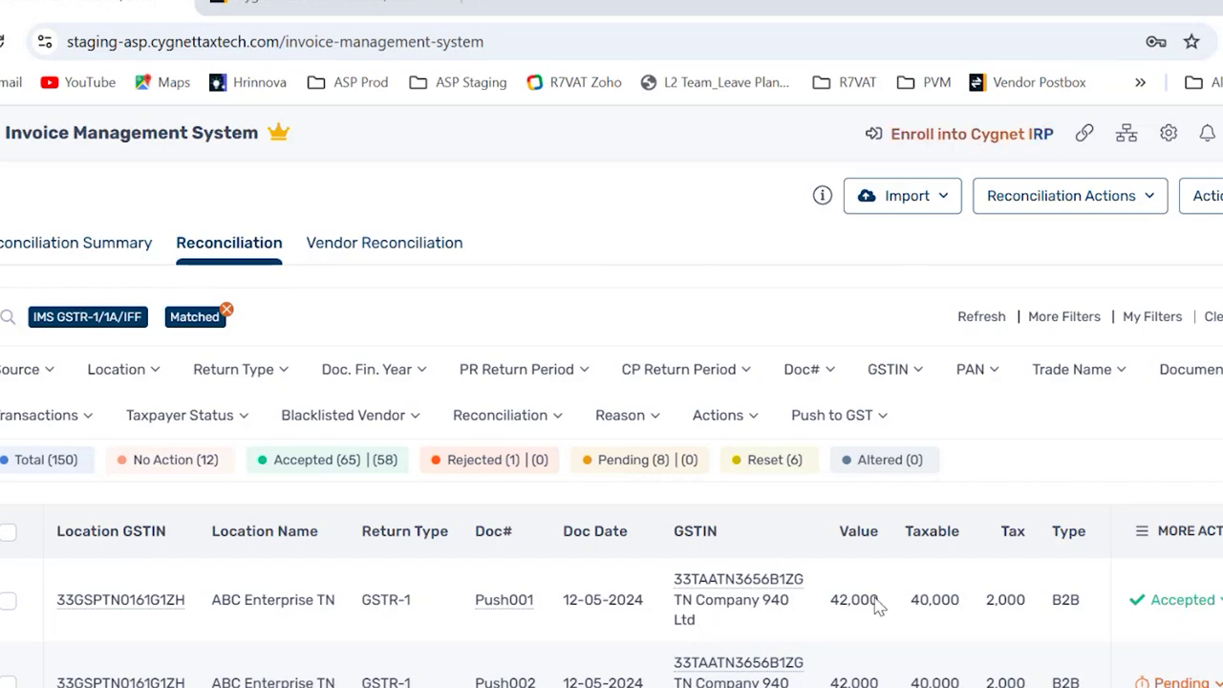
pyautogui.scroll(-2, 1163, 549)
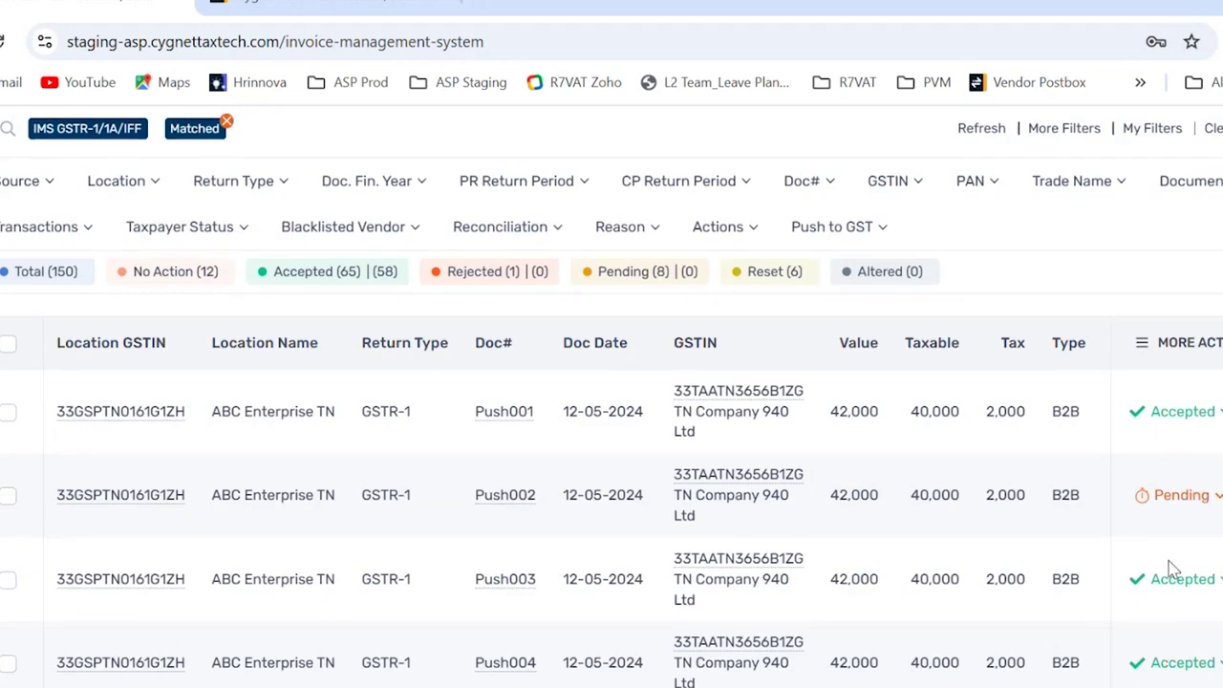
pyautogui.scroll(-1, 1181, 621)
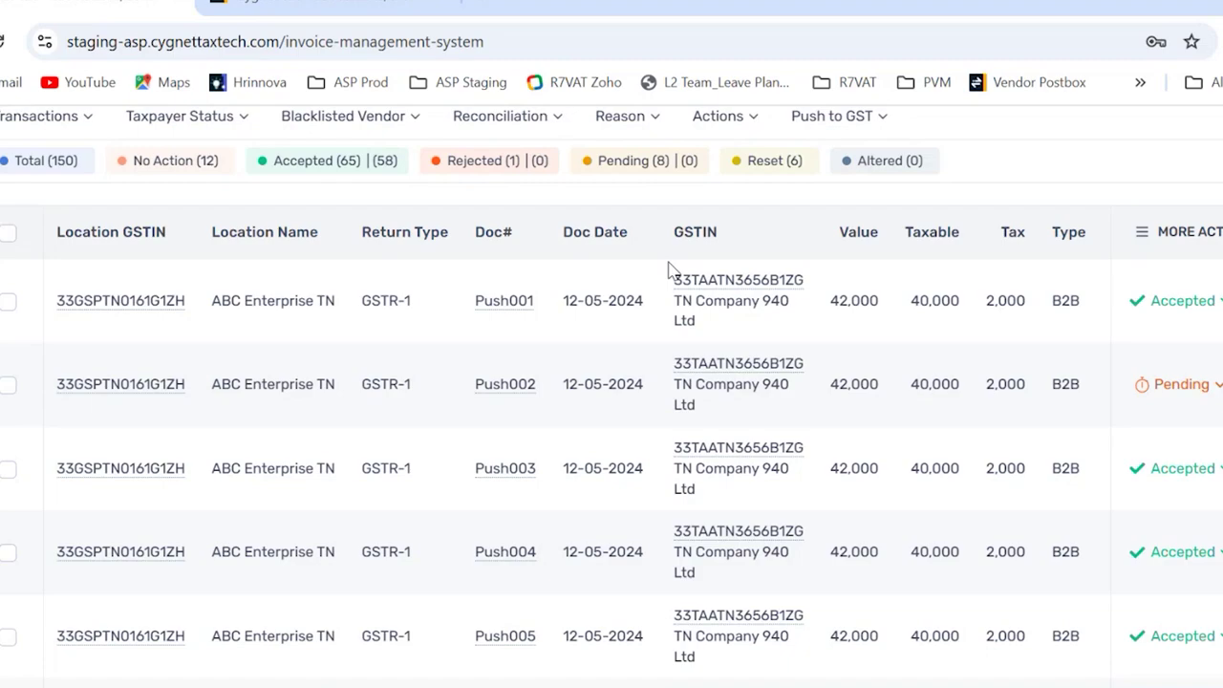
pyautogui.hscroll(3, 787, 431)
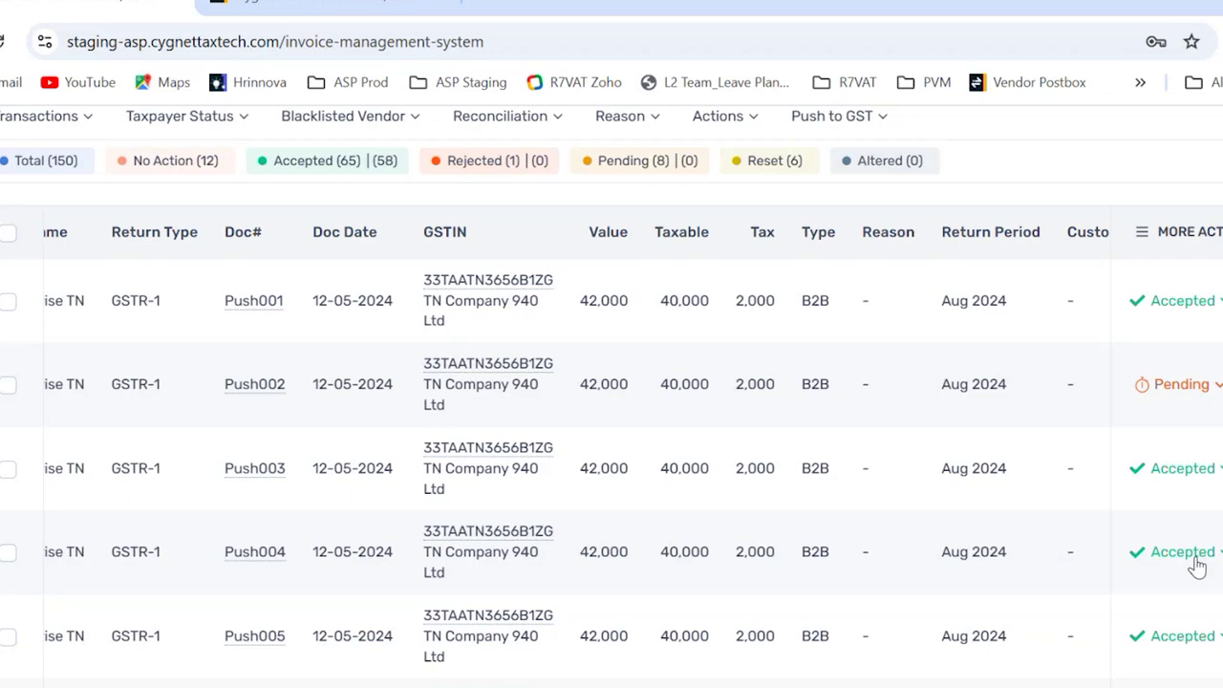
pyautogui.scroll(3, 939, 418)
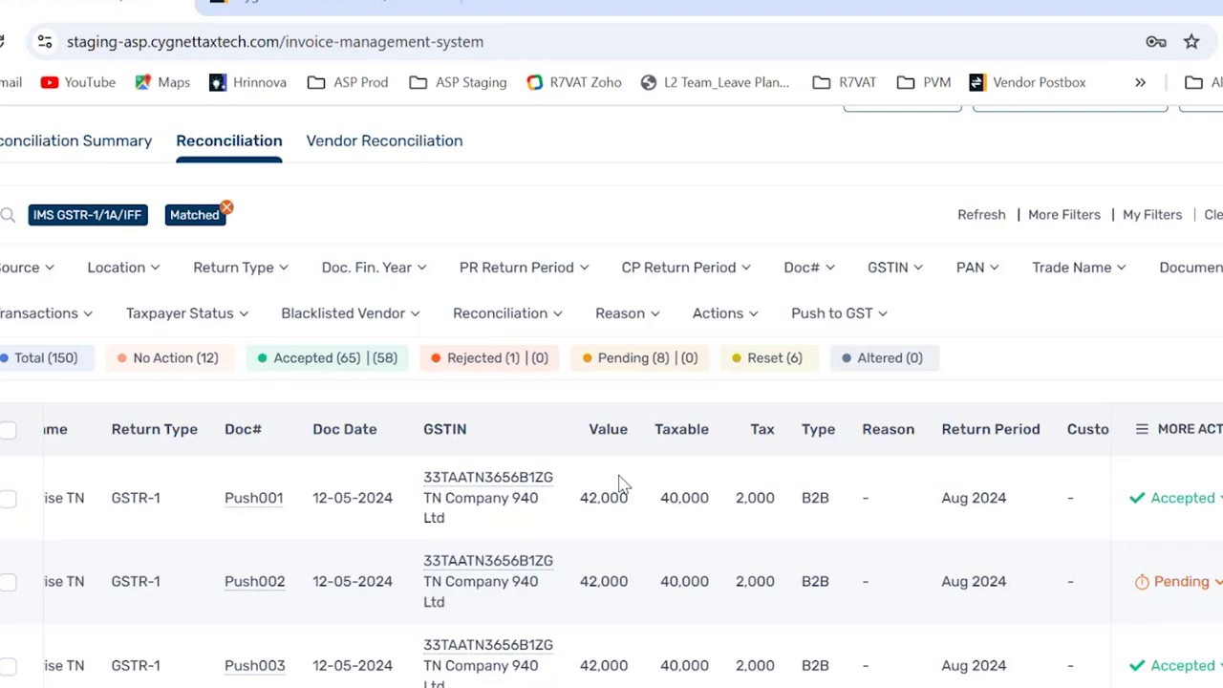
pyautogui.scroll(-2, 619, 483)
pyautogui.scroll(1, 622, 485)
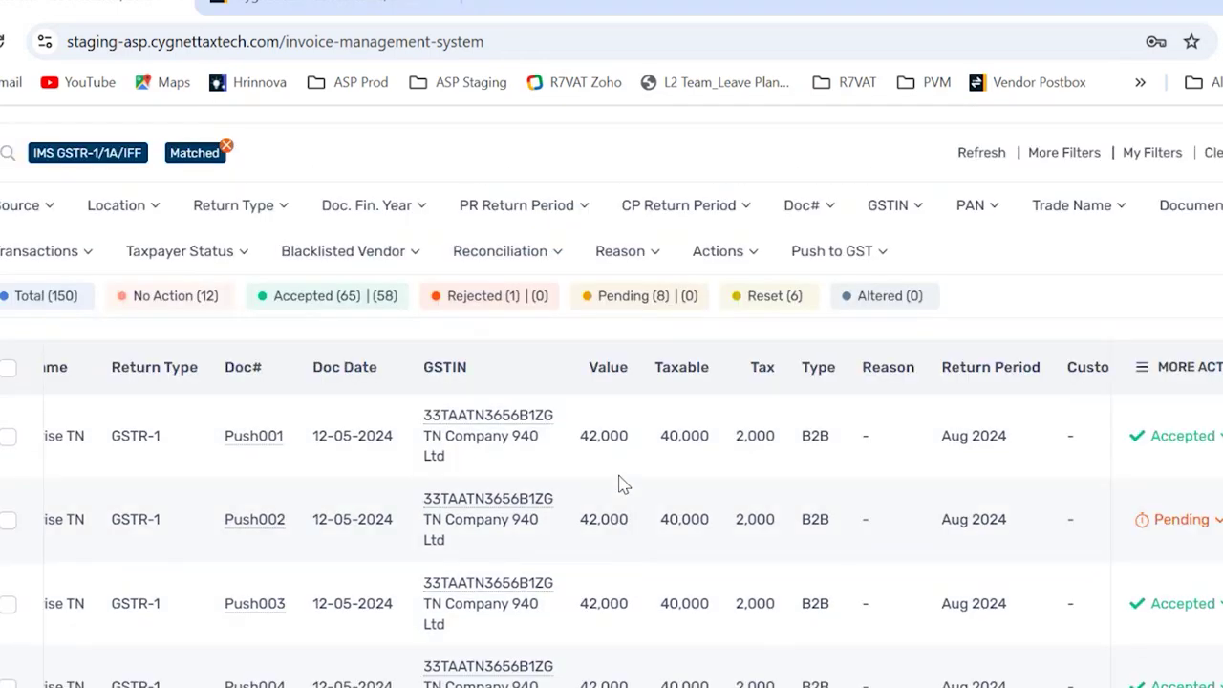
pyautogui.scroll(-1, 841, 541)
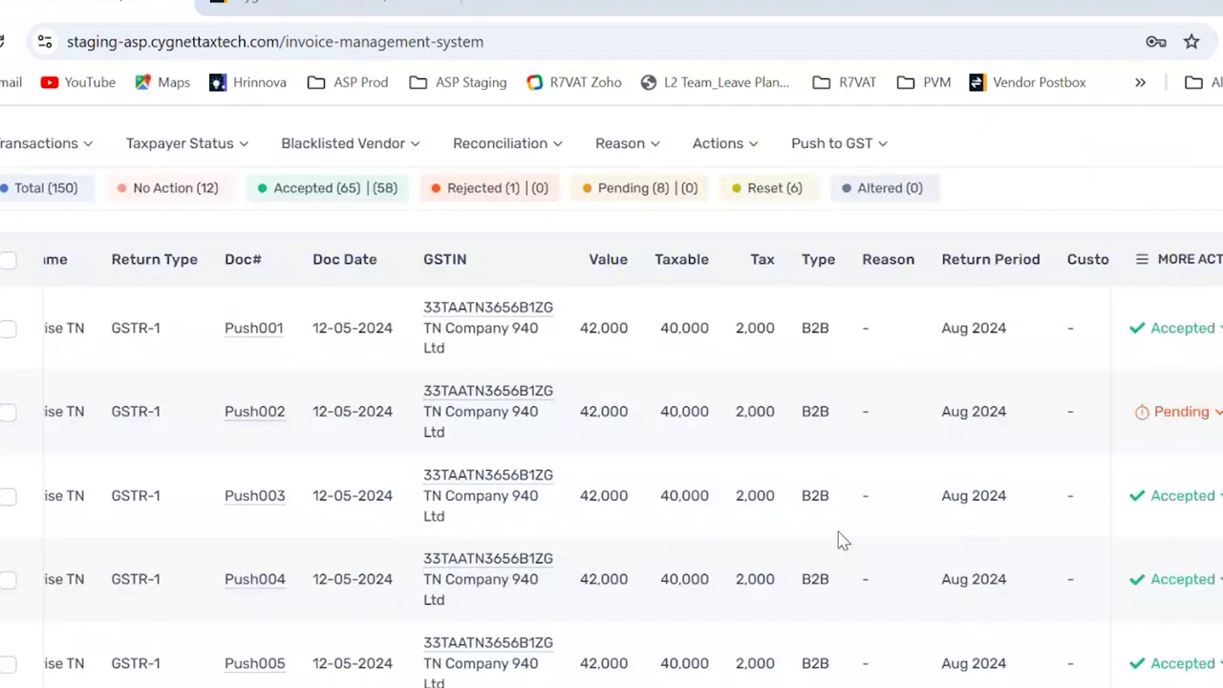
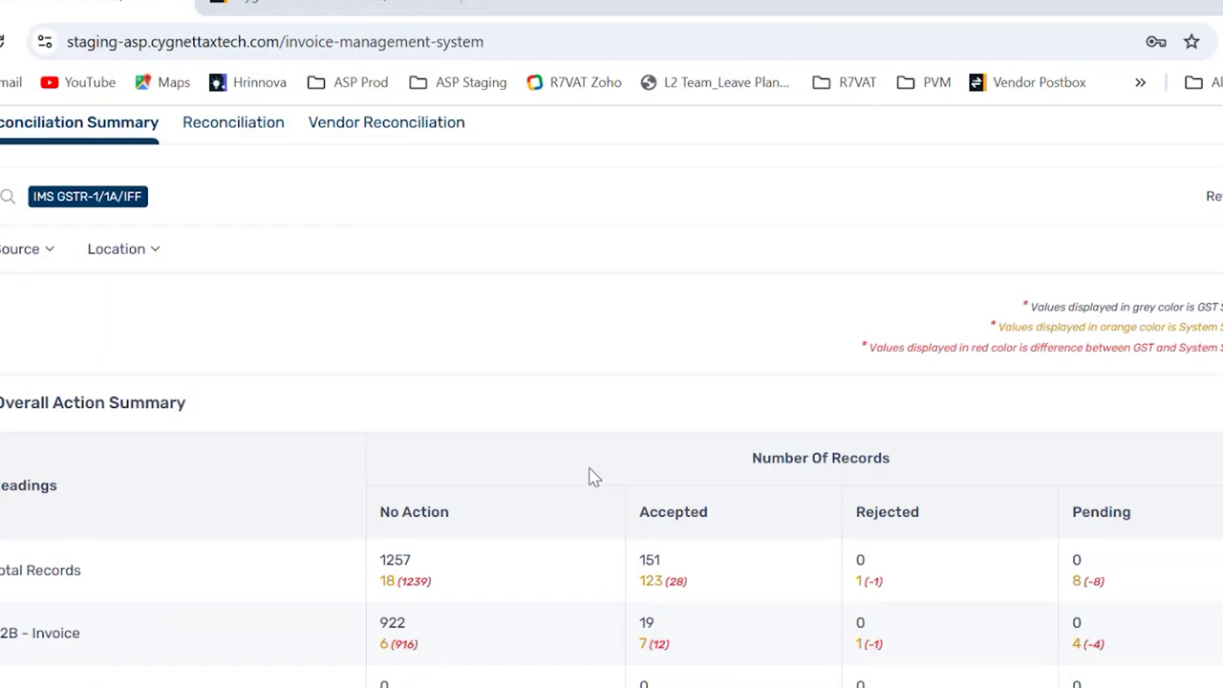
# - Reopen the Reconciliation view and filter the matched records by the No Action status
pyautogui.scroll(1, 592, 476)
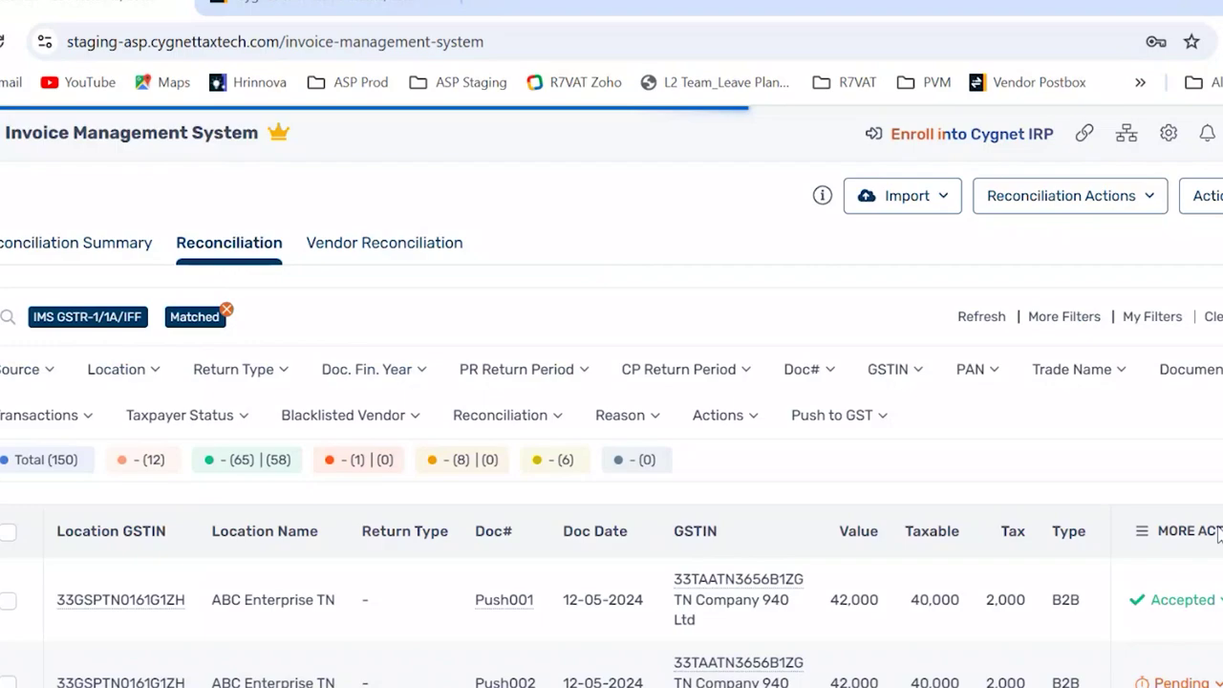
pyautogui.scroll(-2, 1218, 537)
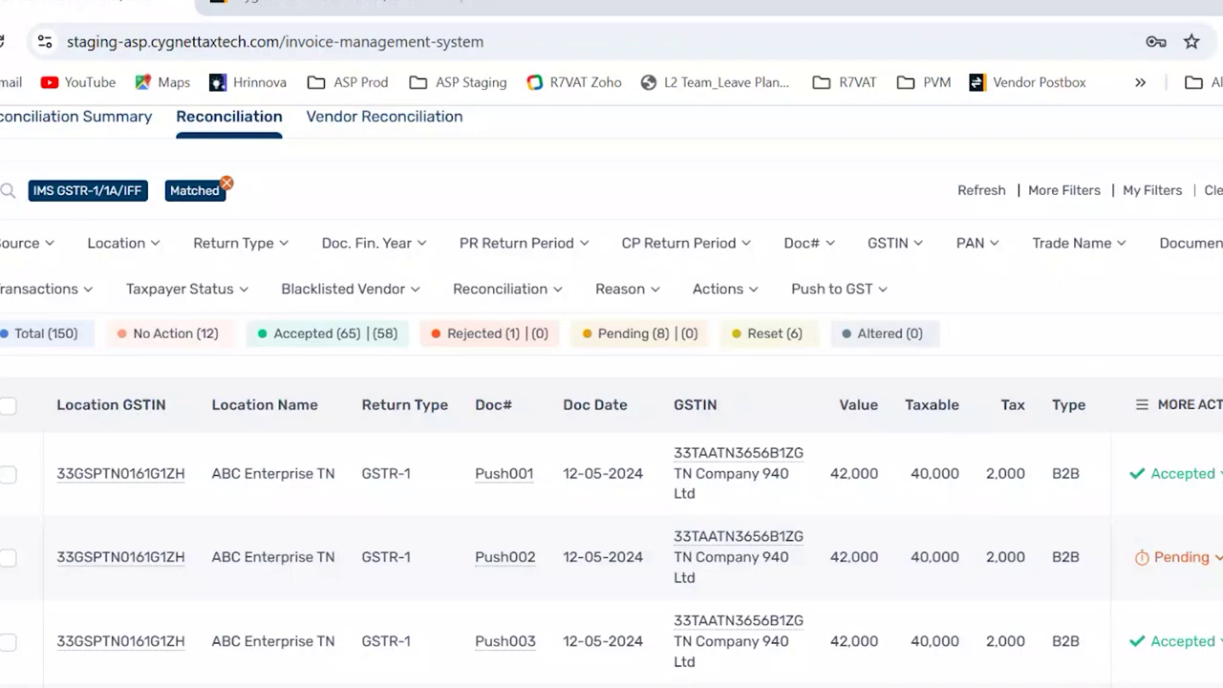
pyautogui.click(717, 289)
pyautogui.click(746, 445)
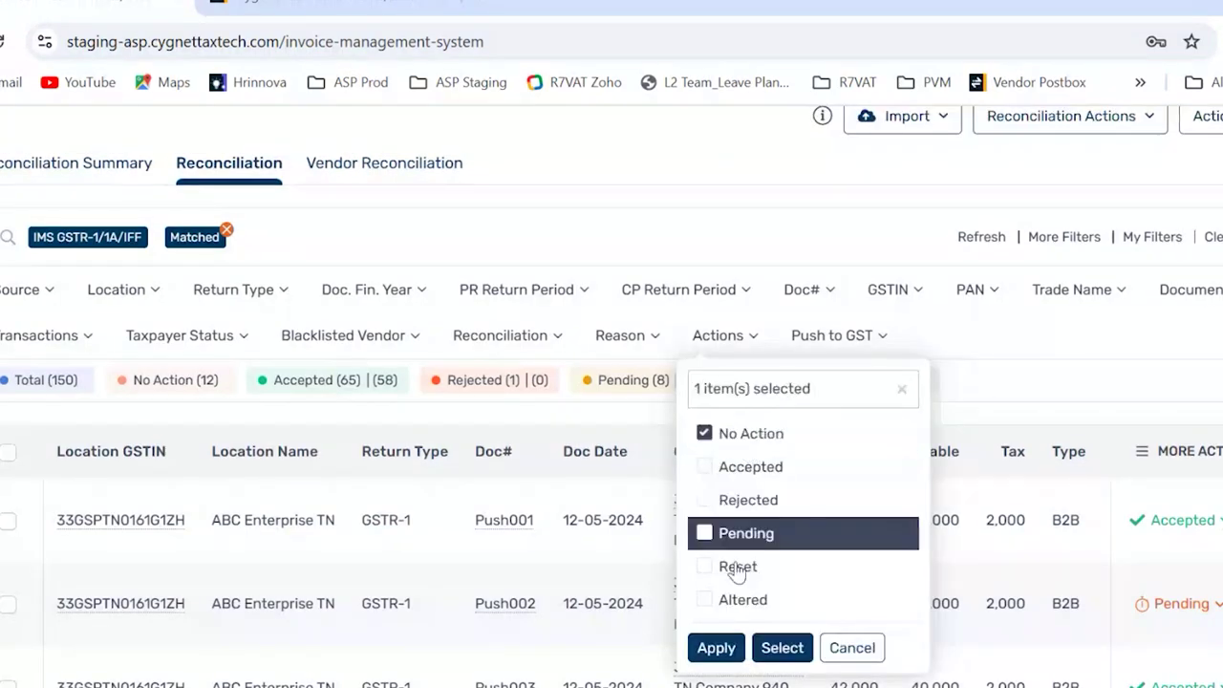
pyautogui.click(716, 647)
pyautogui.scroll(-5, 667, 495)
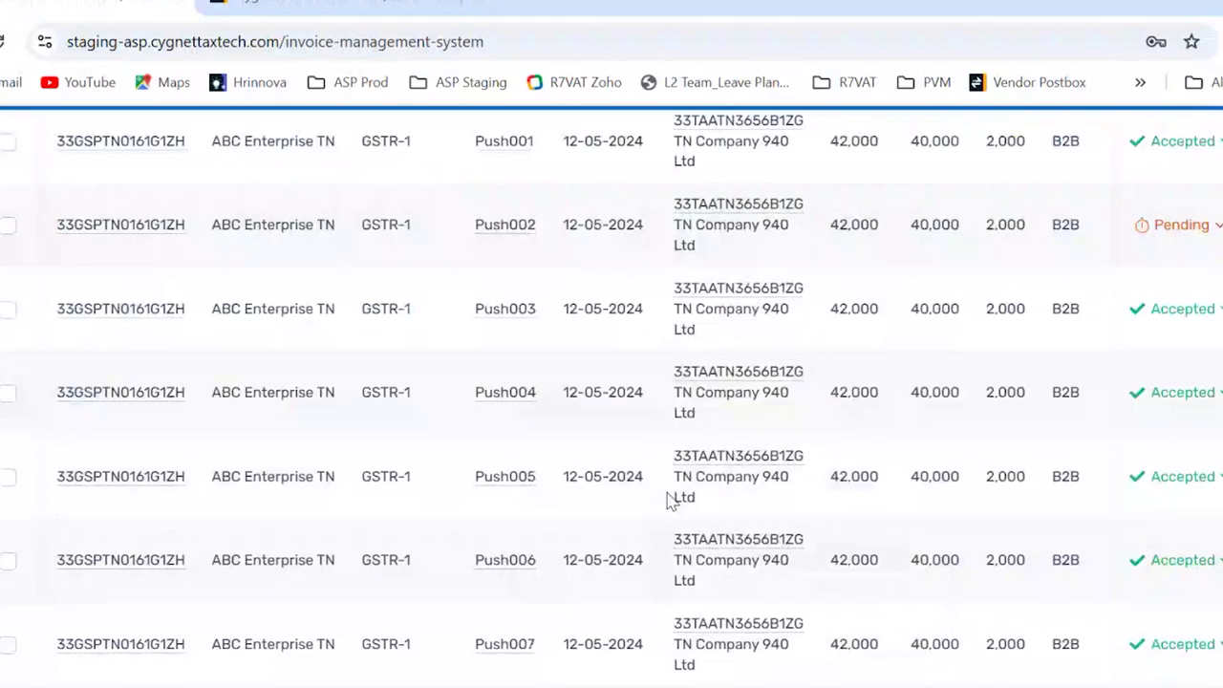
pyautogui.scroll(5, 666, 501)
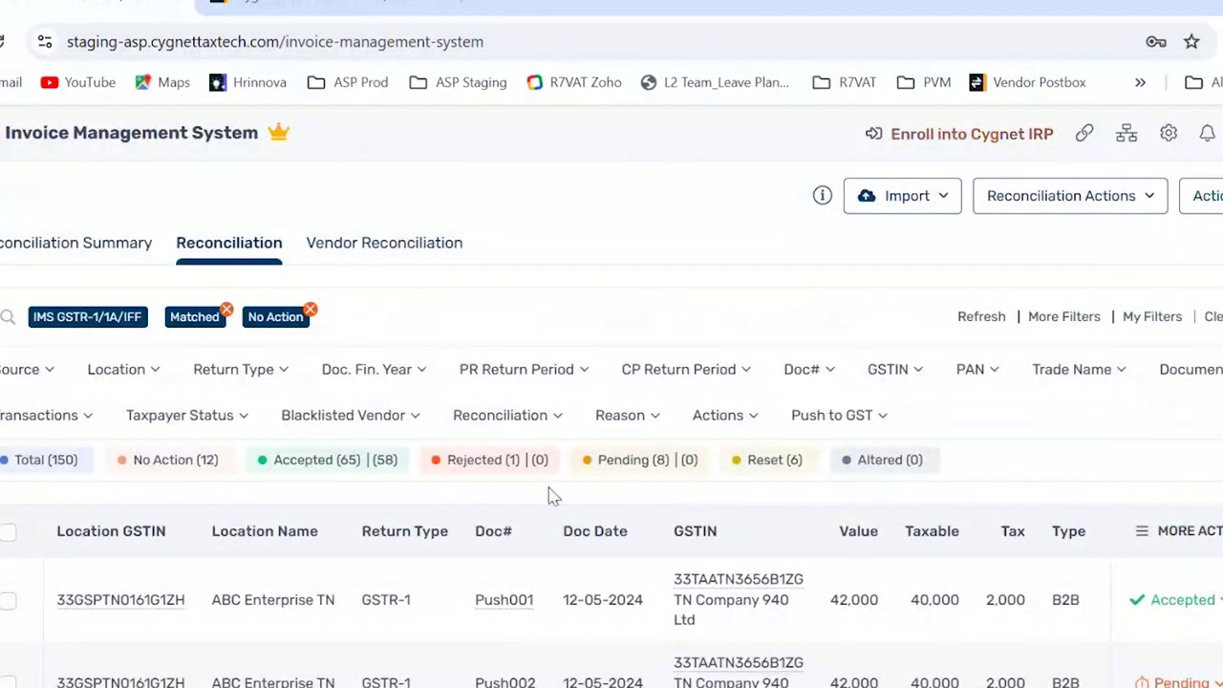
# - Display the Excel download option for the record list, and look through the listed records
pyautogui.scroll(-2, 549, 495)
pyautogui.scroll(2, 549, 495)
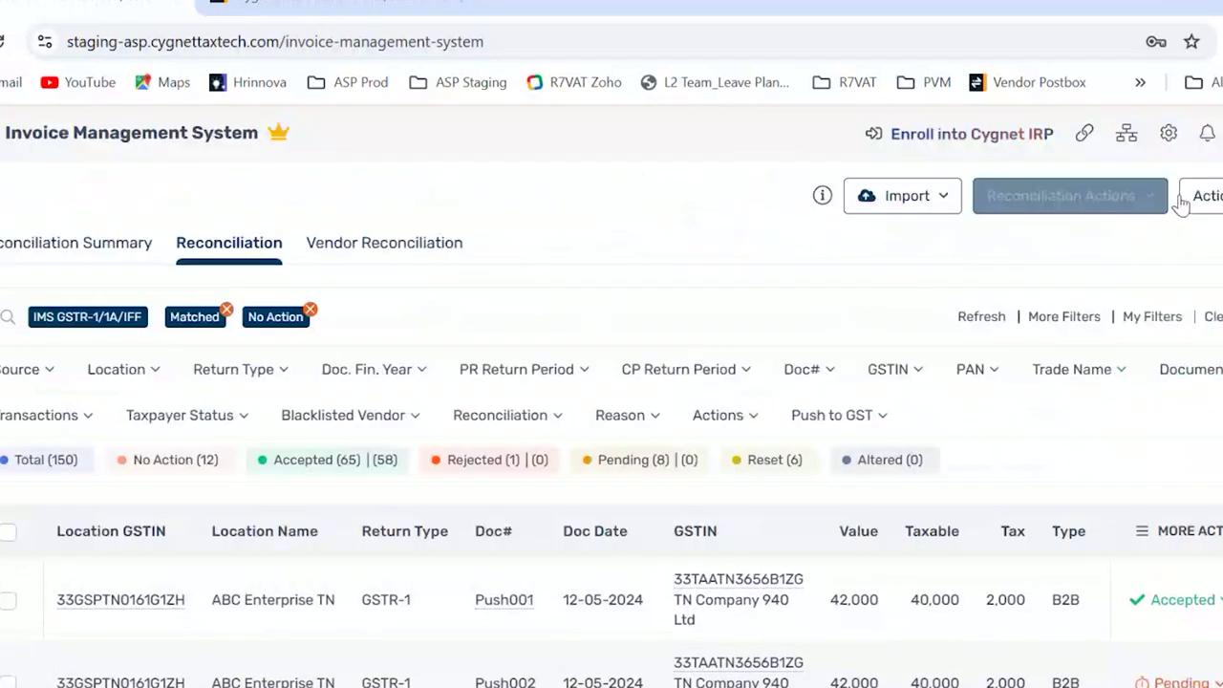
pyautogui.click(1195, 201)
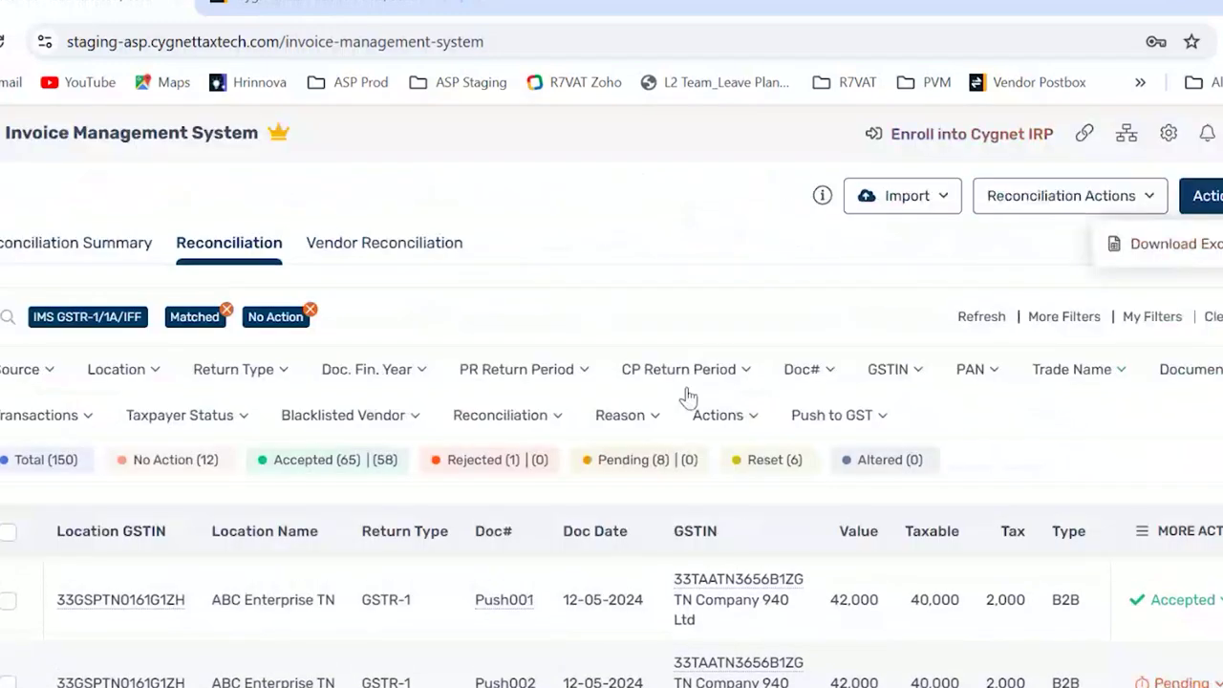
pyautogui.scroll(-5, 688, 395)
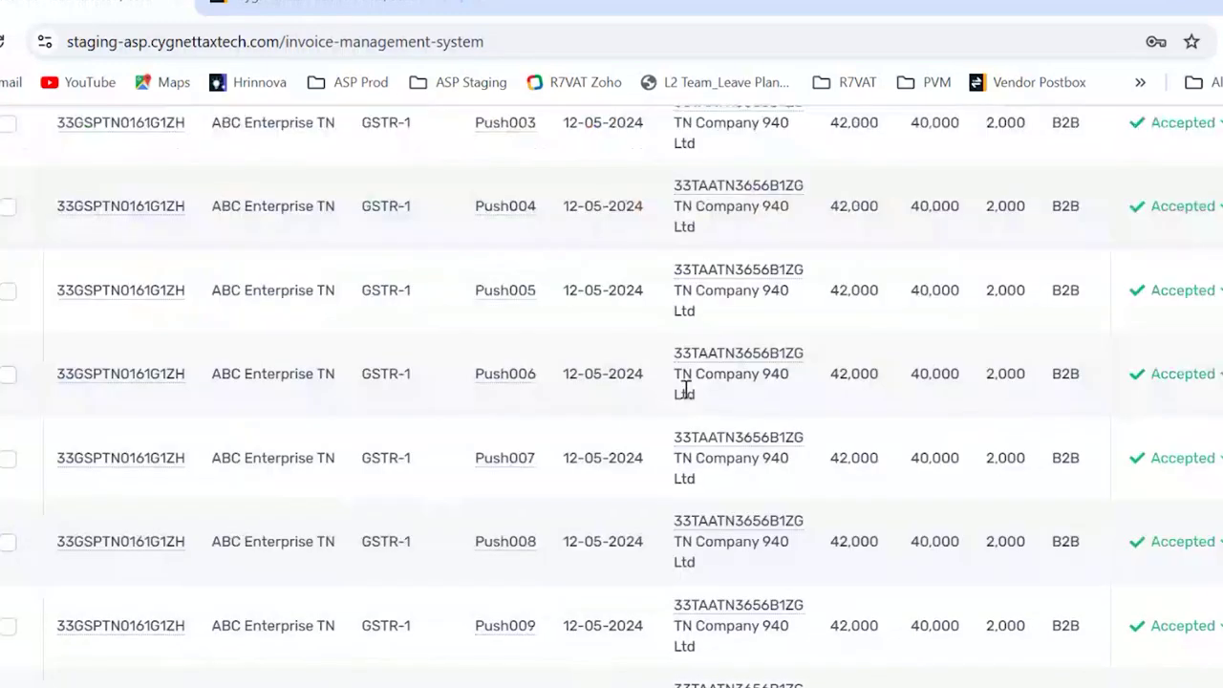
pyautogui.scroll(5, 684, 387)
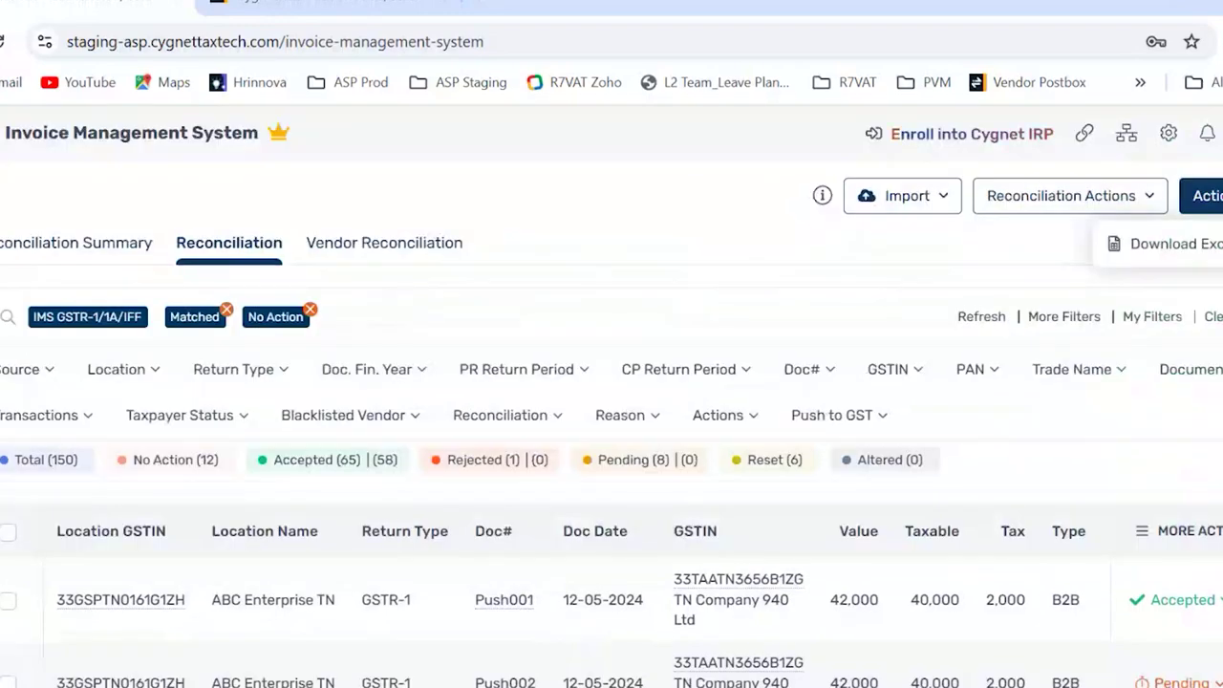